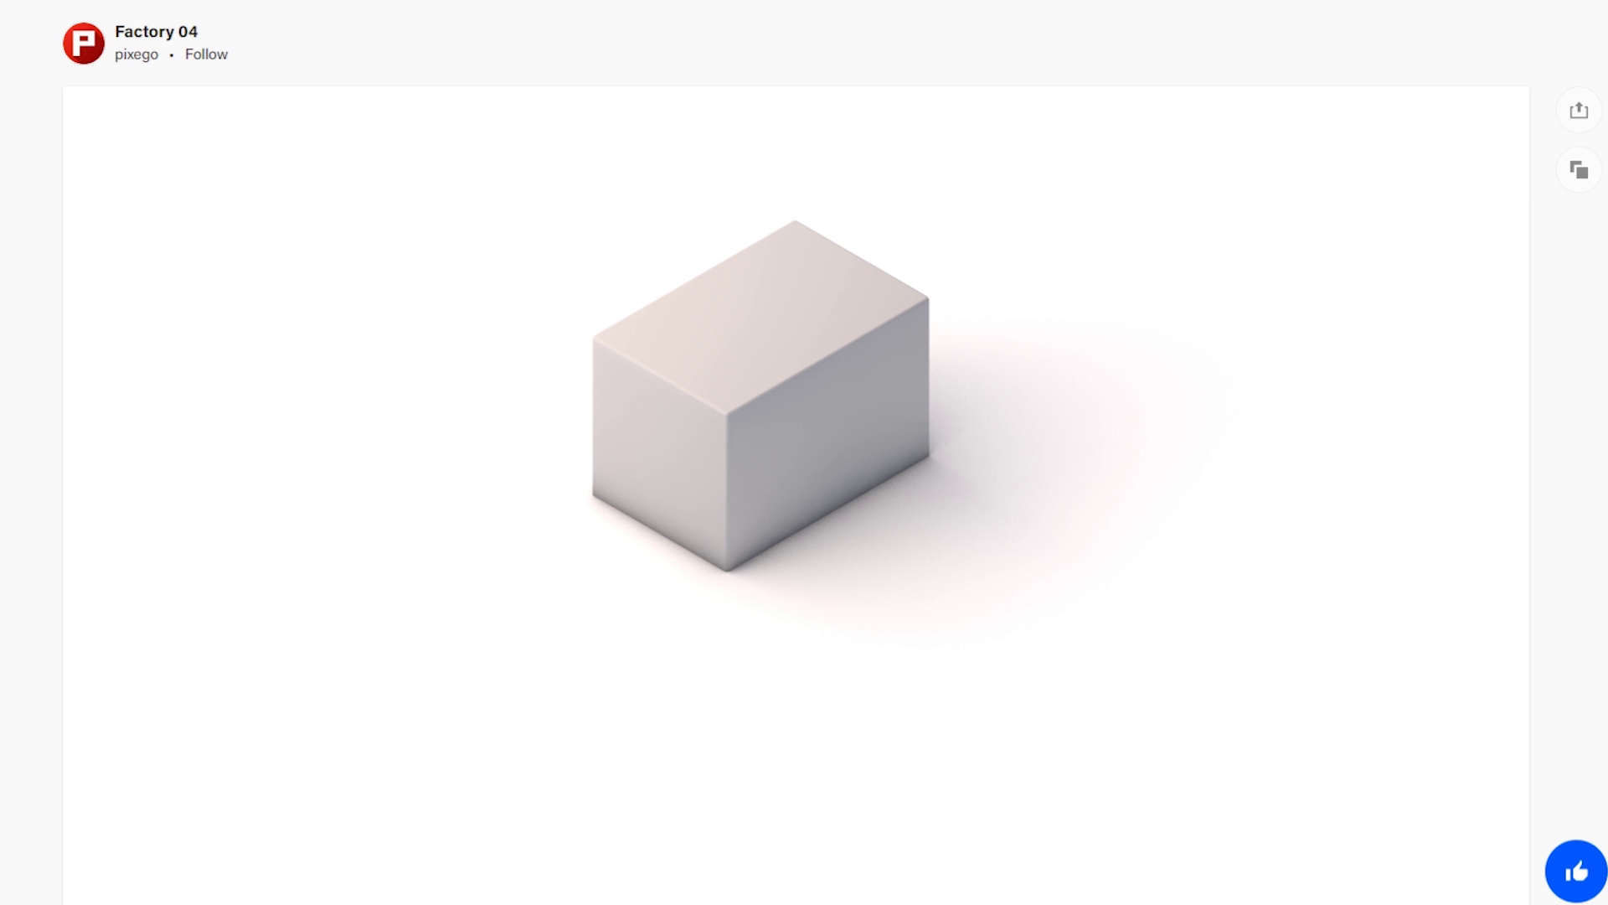
Step: Scroll the Factory 04 page past the white model animations to the coloured render
scroll(804, 452, "down", 1)
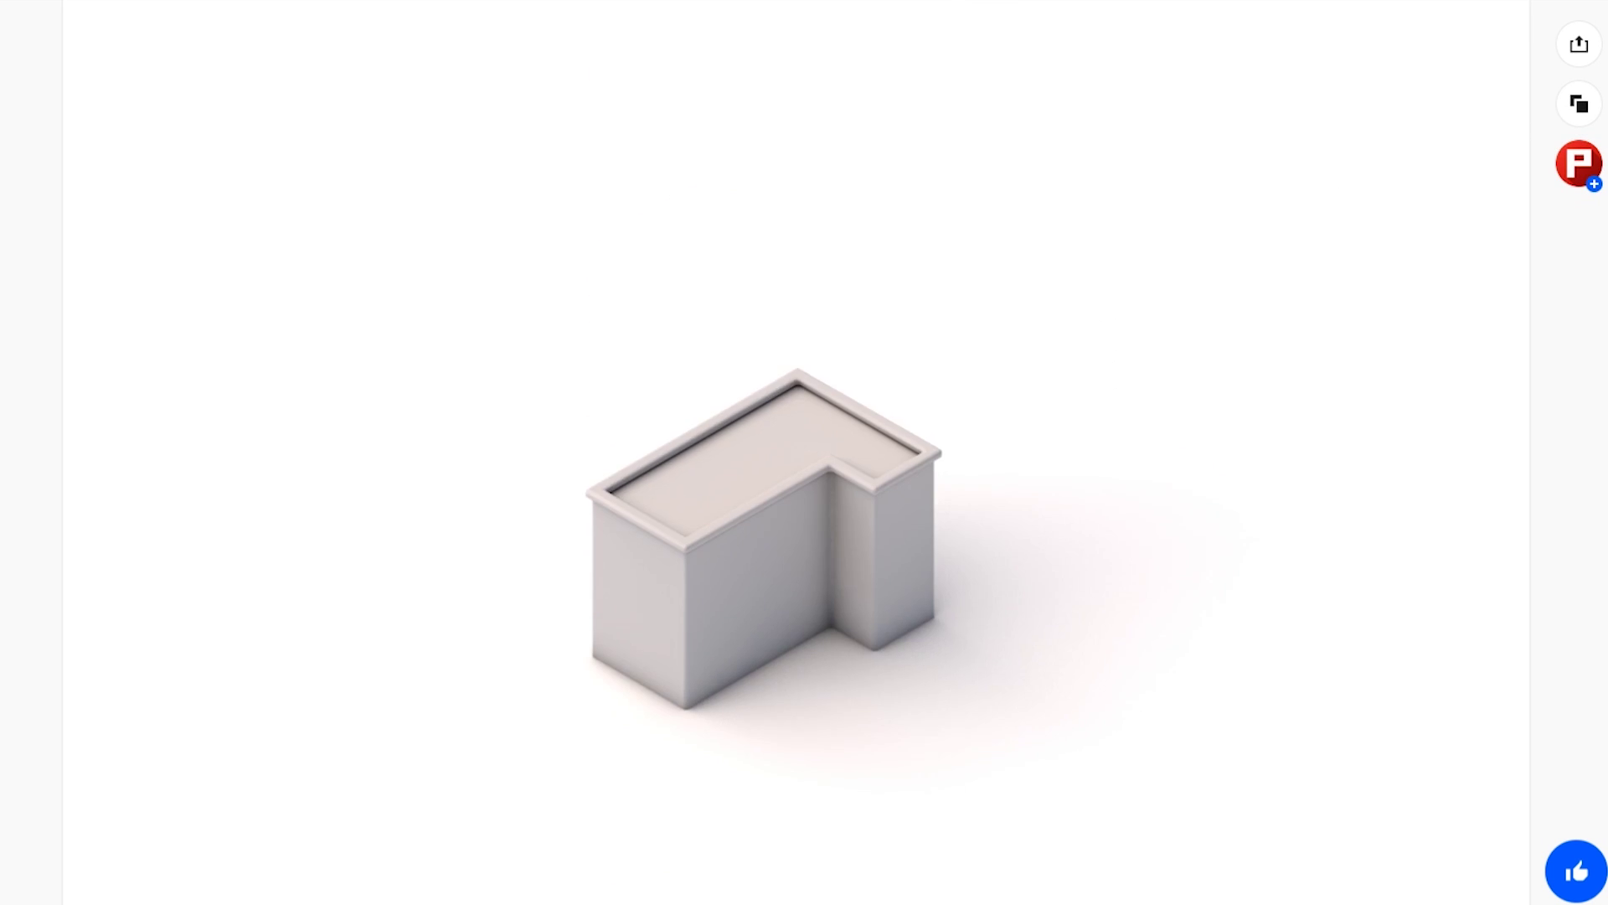
scroll(805, 452, "up", 3)
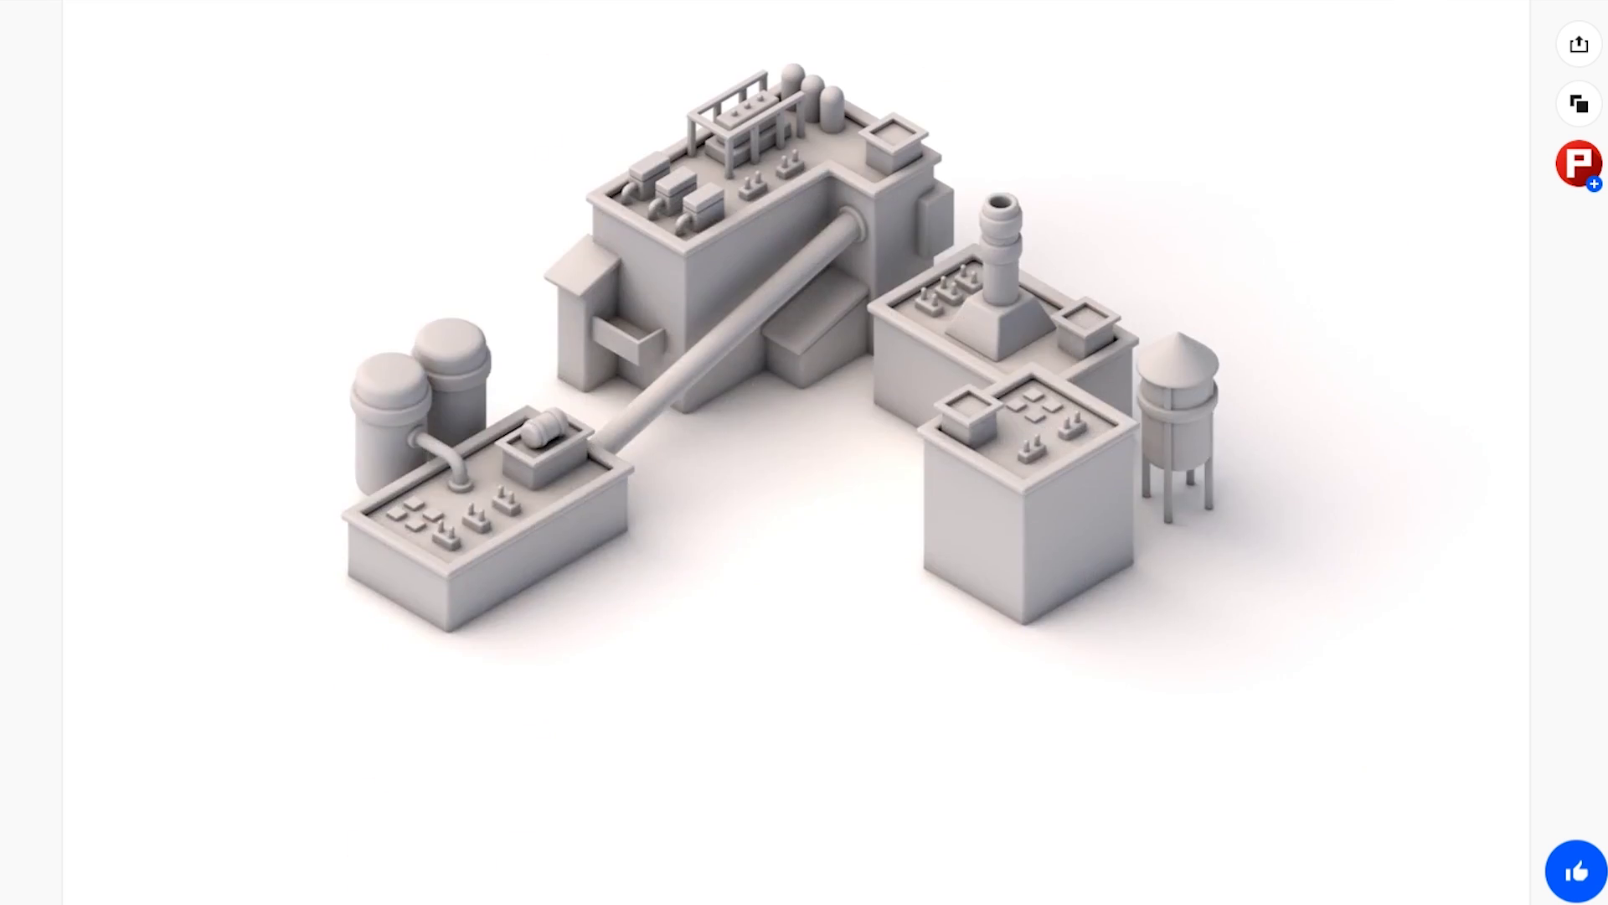
scroll(804, 452, "down", 2)
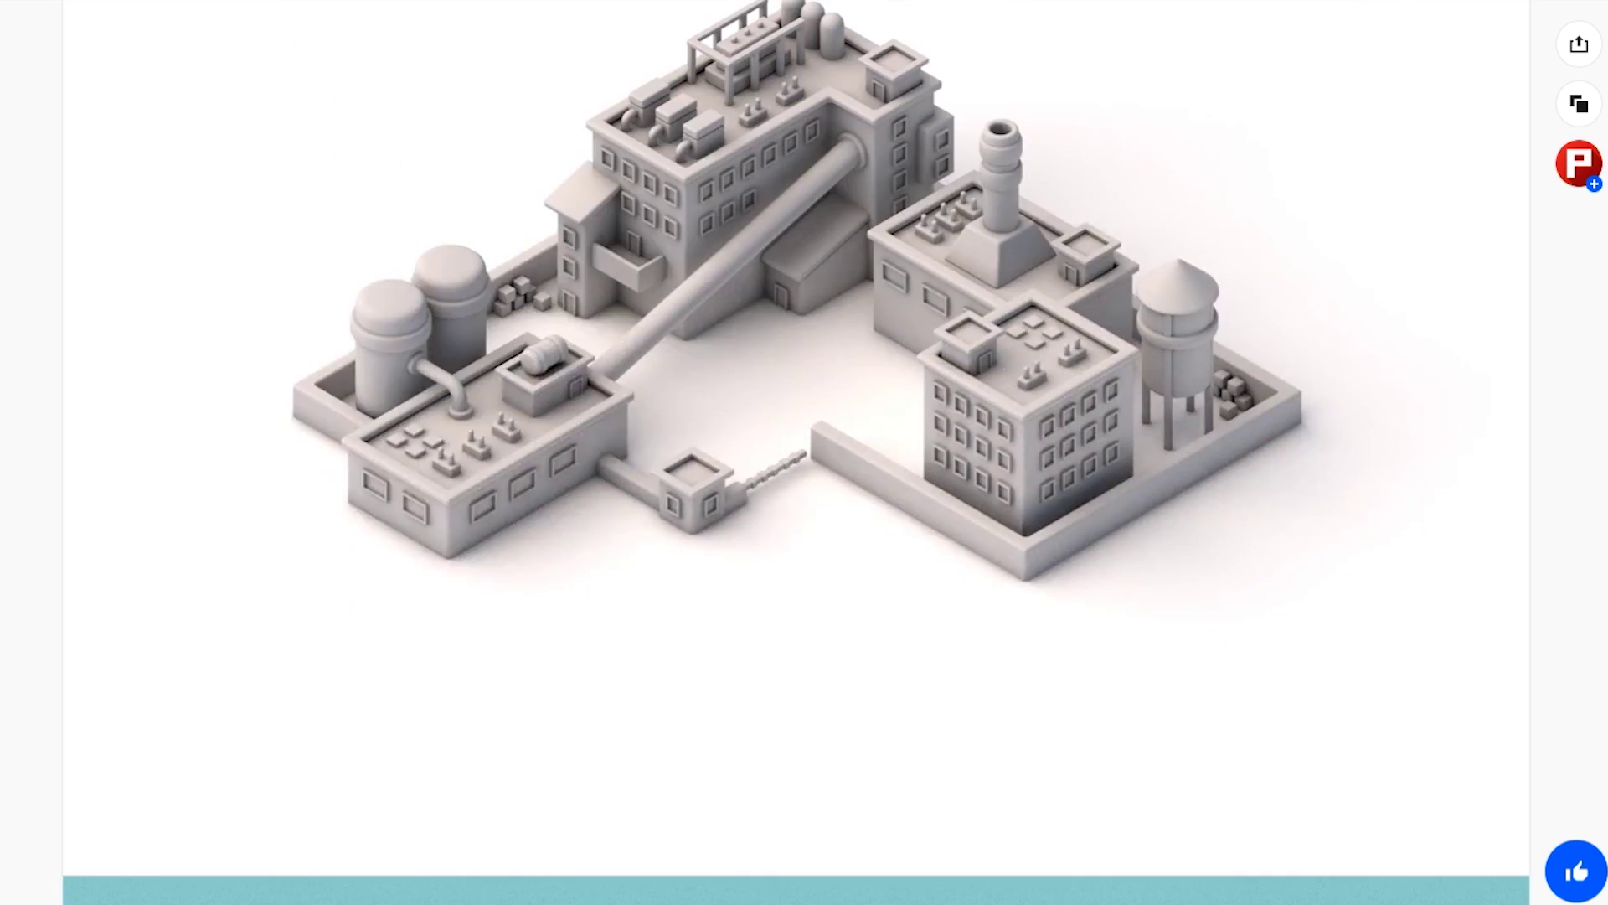
scroll(805, 452, "down", 8)
scroll(796, 498, "down", 1)
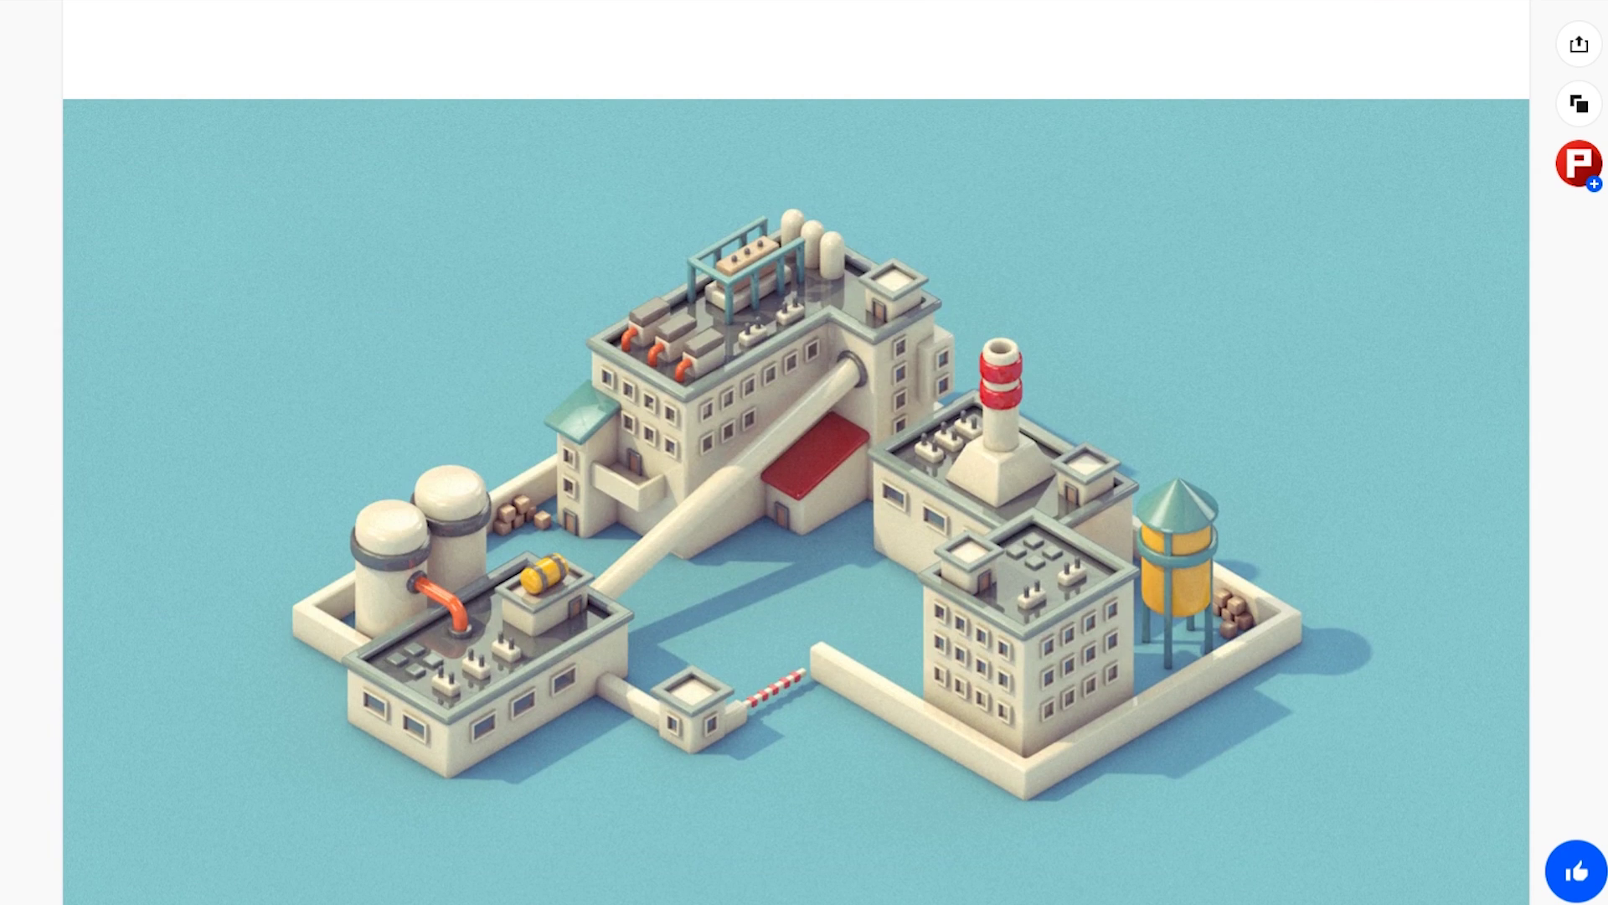
scroll(805, 452, "down", 3)
scroll(804, 452, "down", 4)
scroll(804, 453, "down", 5)
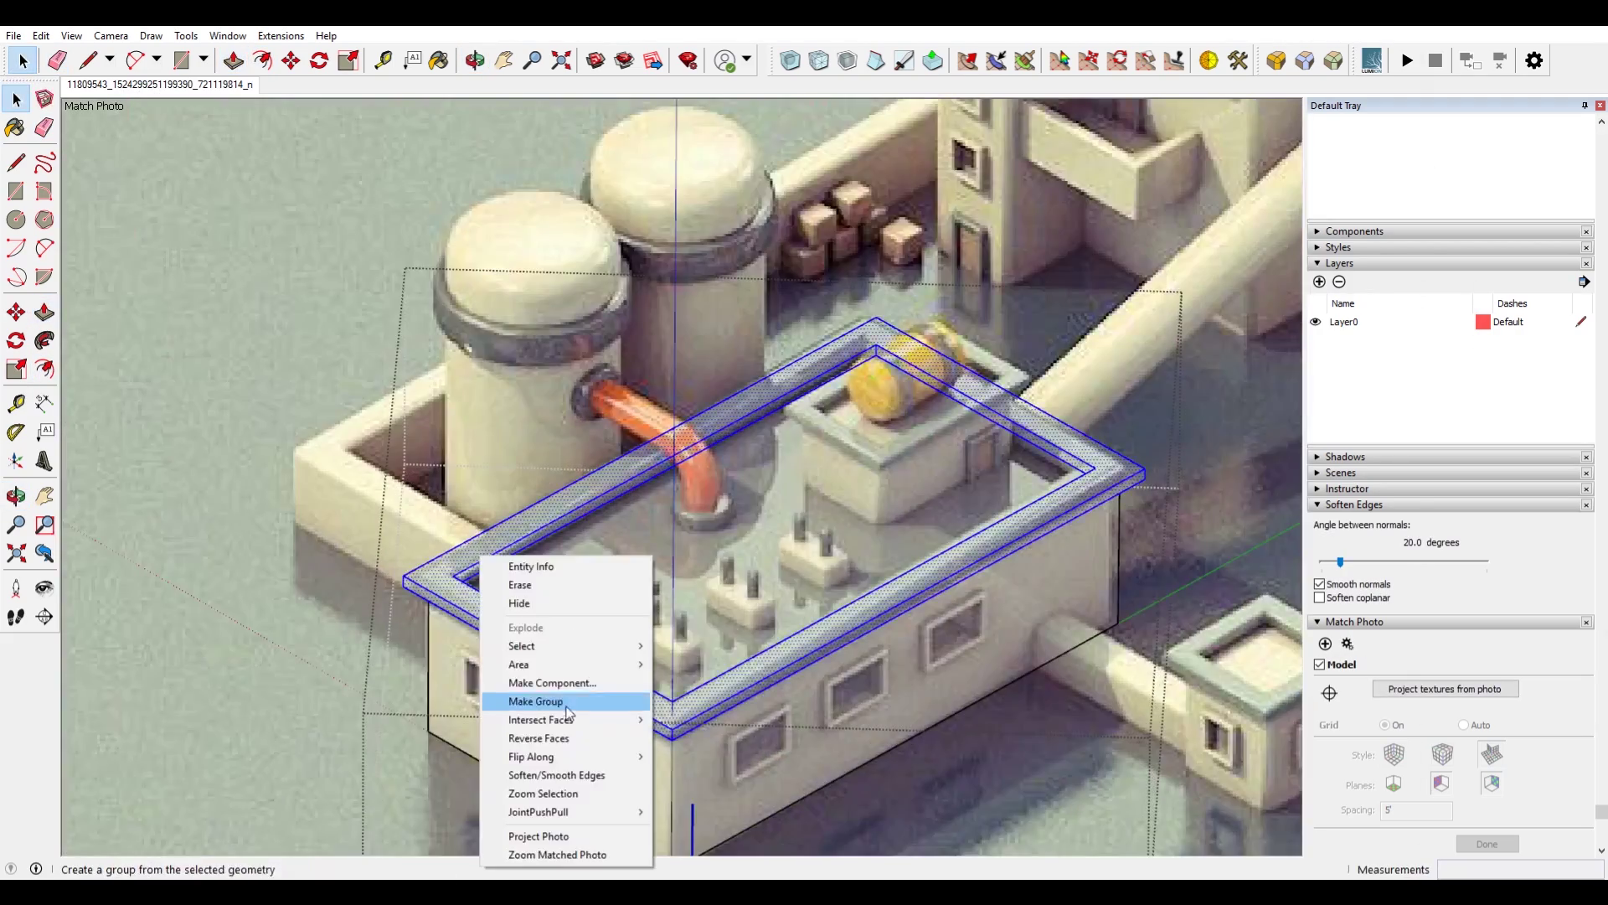
Step: Make the selected front-building geometry into a group
left_click(536, 701)
scroll(553, 720, "up", 3)
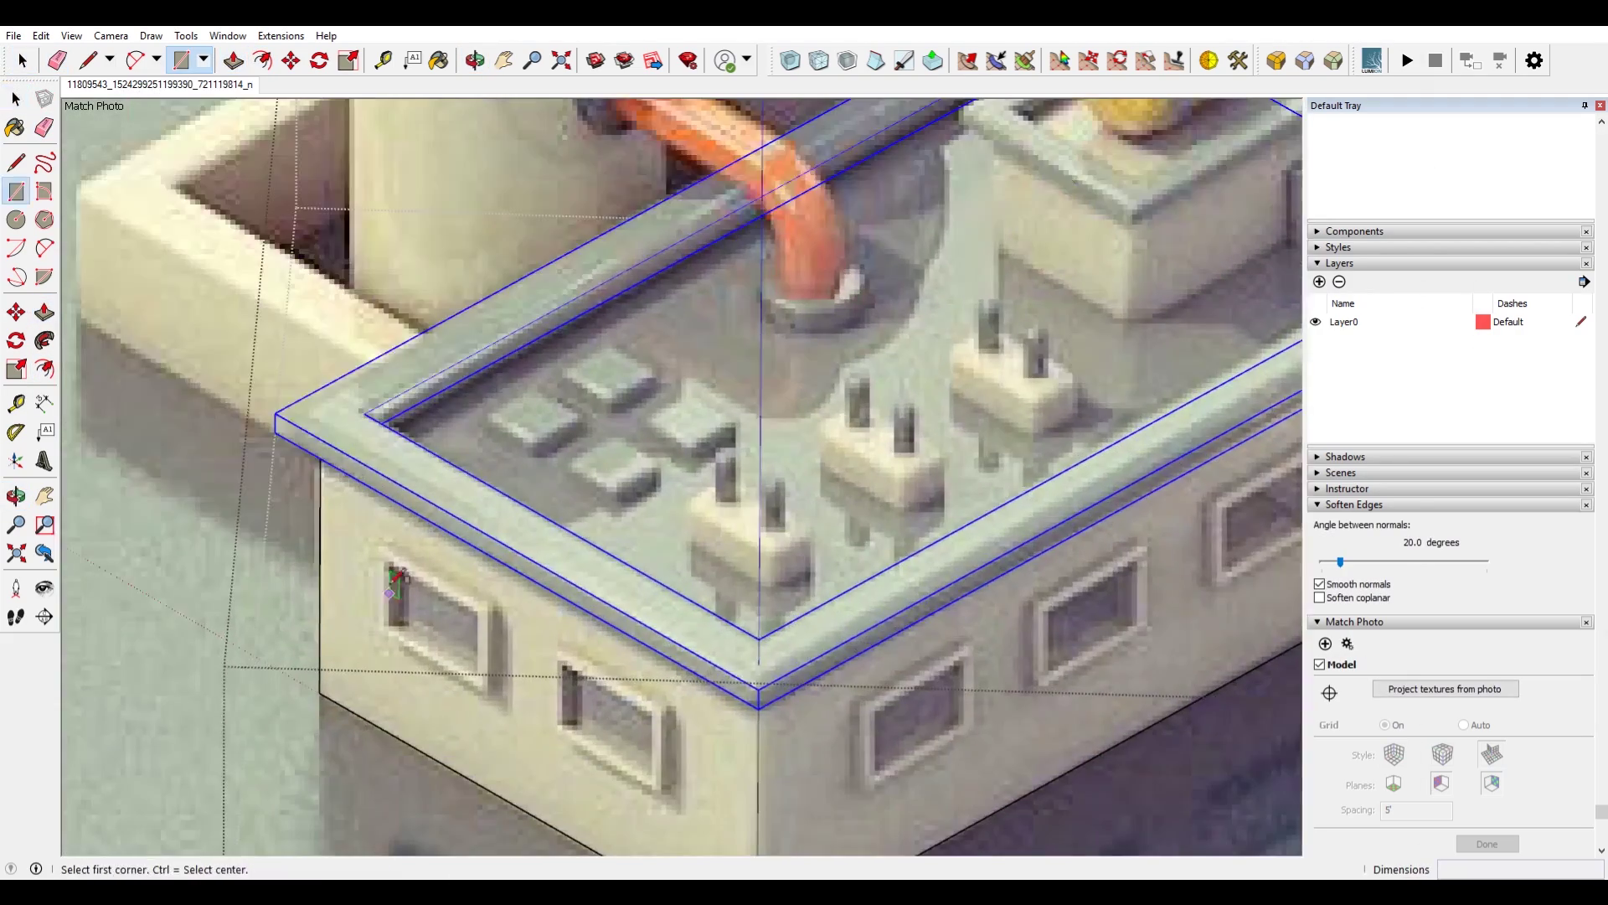
Step: Reposition objects with Move and tone the roof colour down to greyish green
key("m")
scroll(335, 653, "up", 2)
scroll(335, 653, "up", 1)
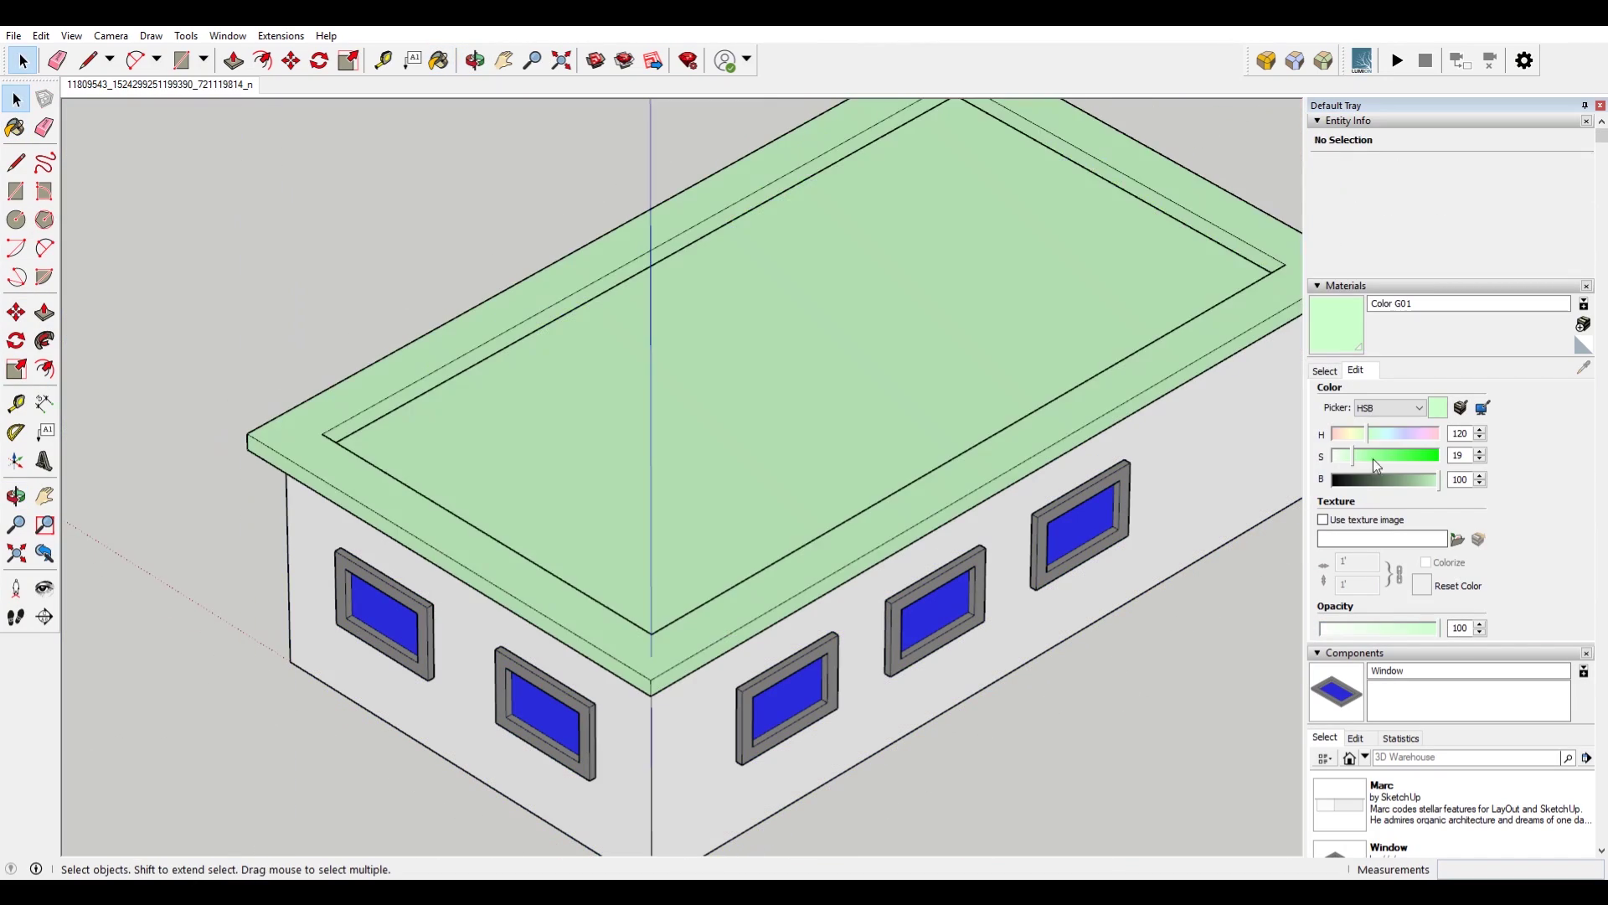
left_click_drag(1437, 481, 1430, 481)
left_click_drag(1358, 455, 1338, 455)
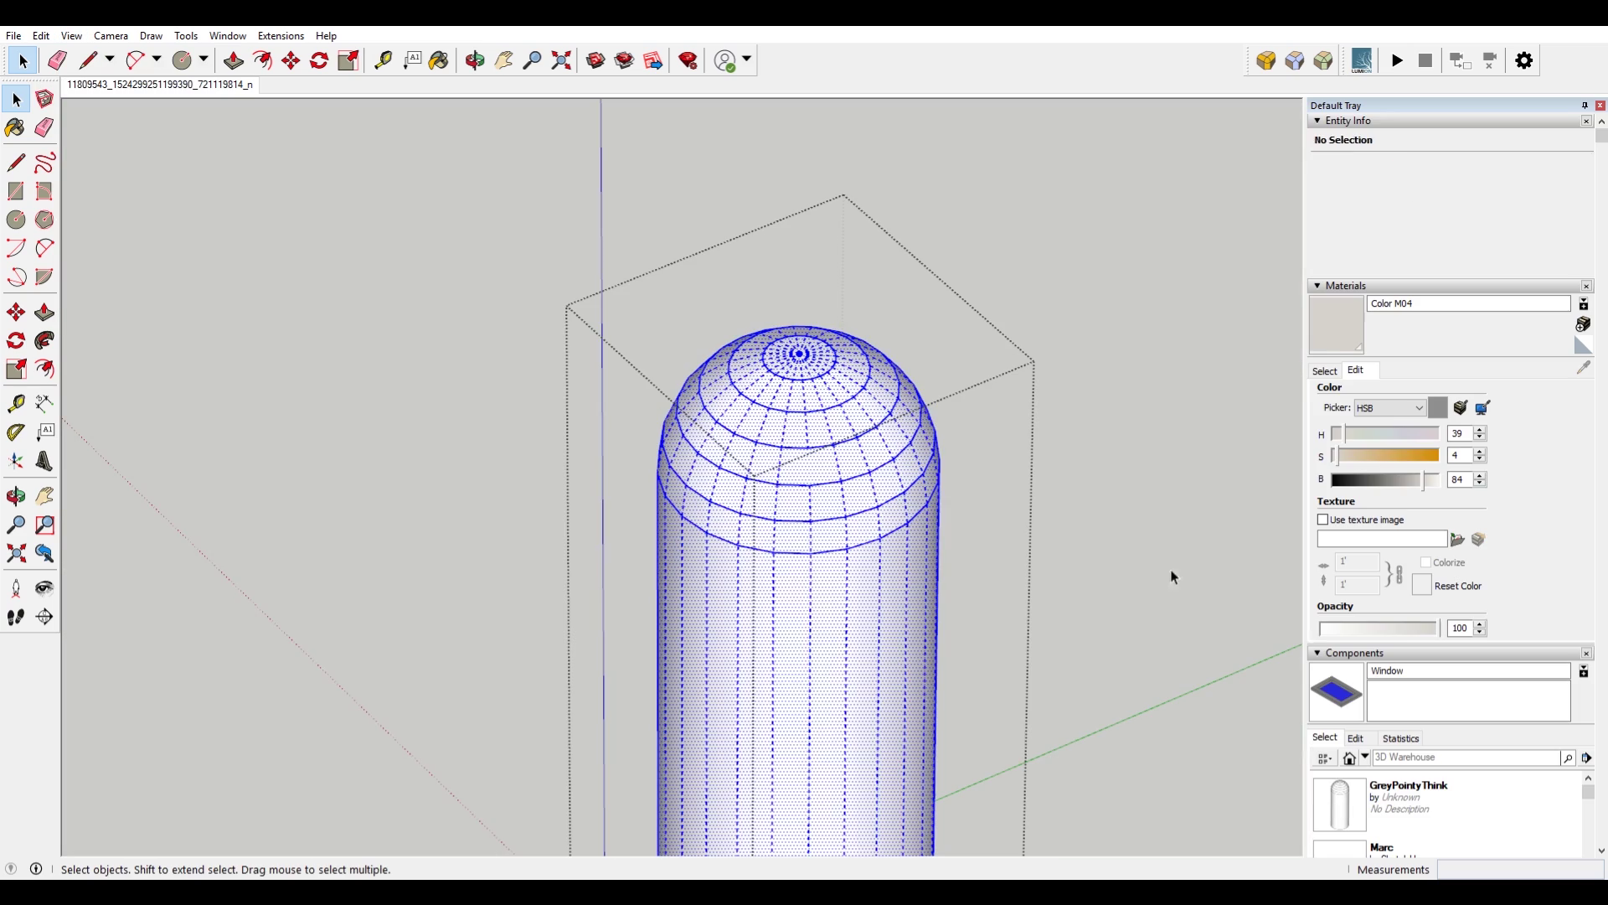
Step: Open the edge softening settings for the tank's dome
left_click(1349, 588)
Step: Smooth the tank dome's faceted edges
left_click(1368, 646)
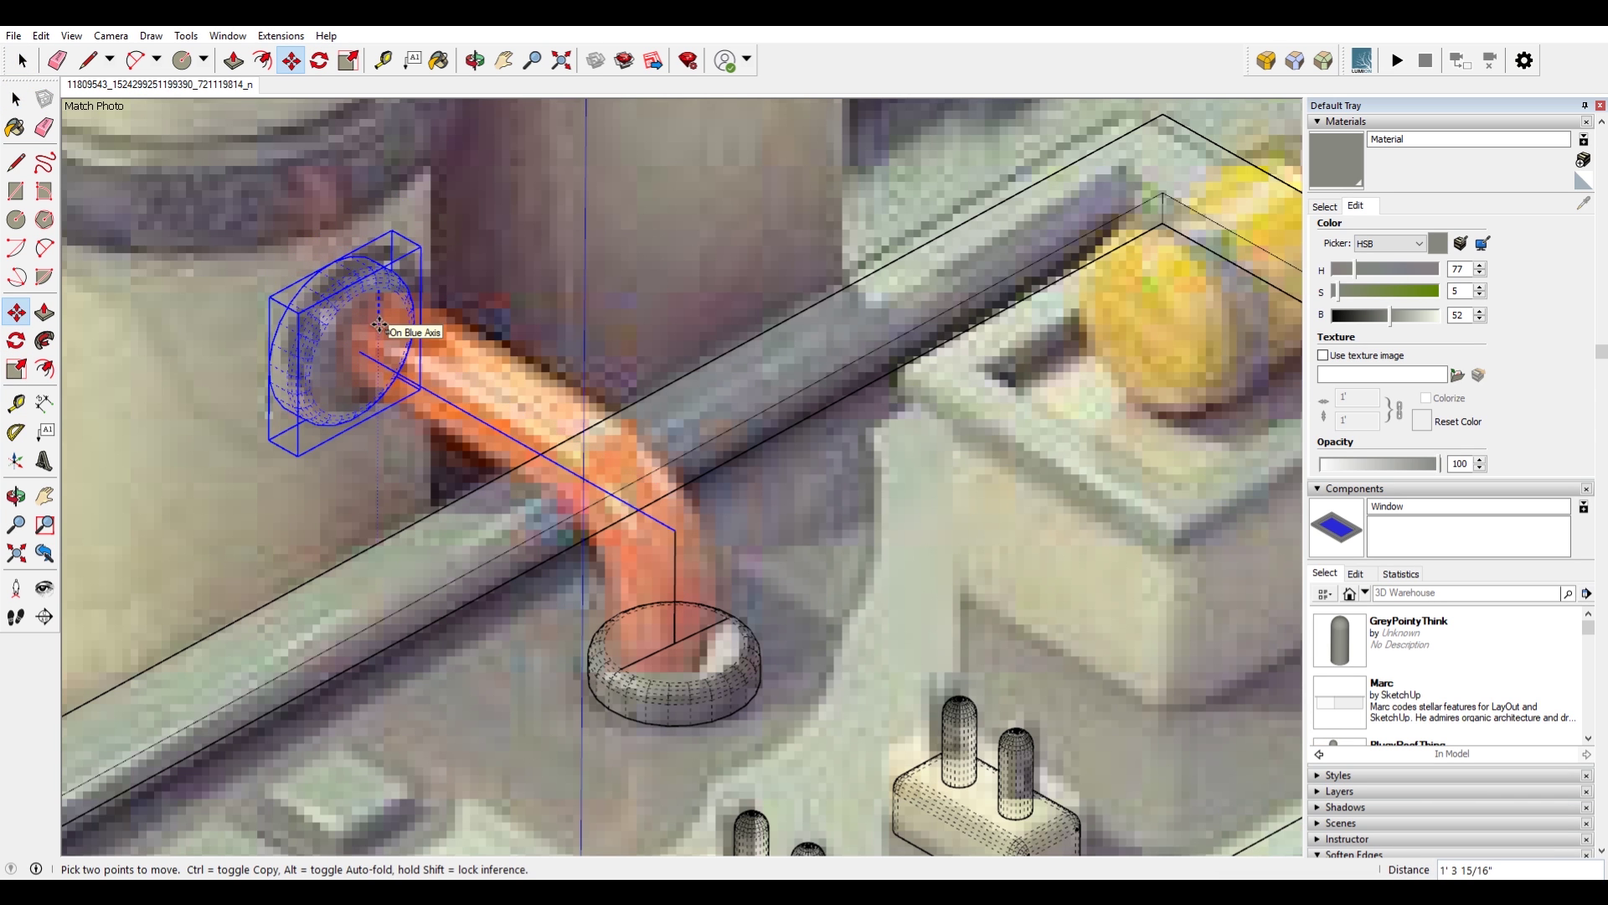
Step: Show the 1001bit tools toolbar from the toolbar list
scroll(542, 327, "down", 2)
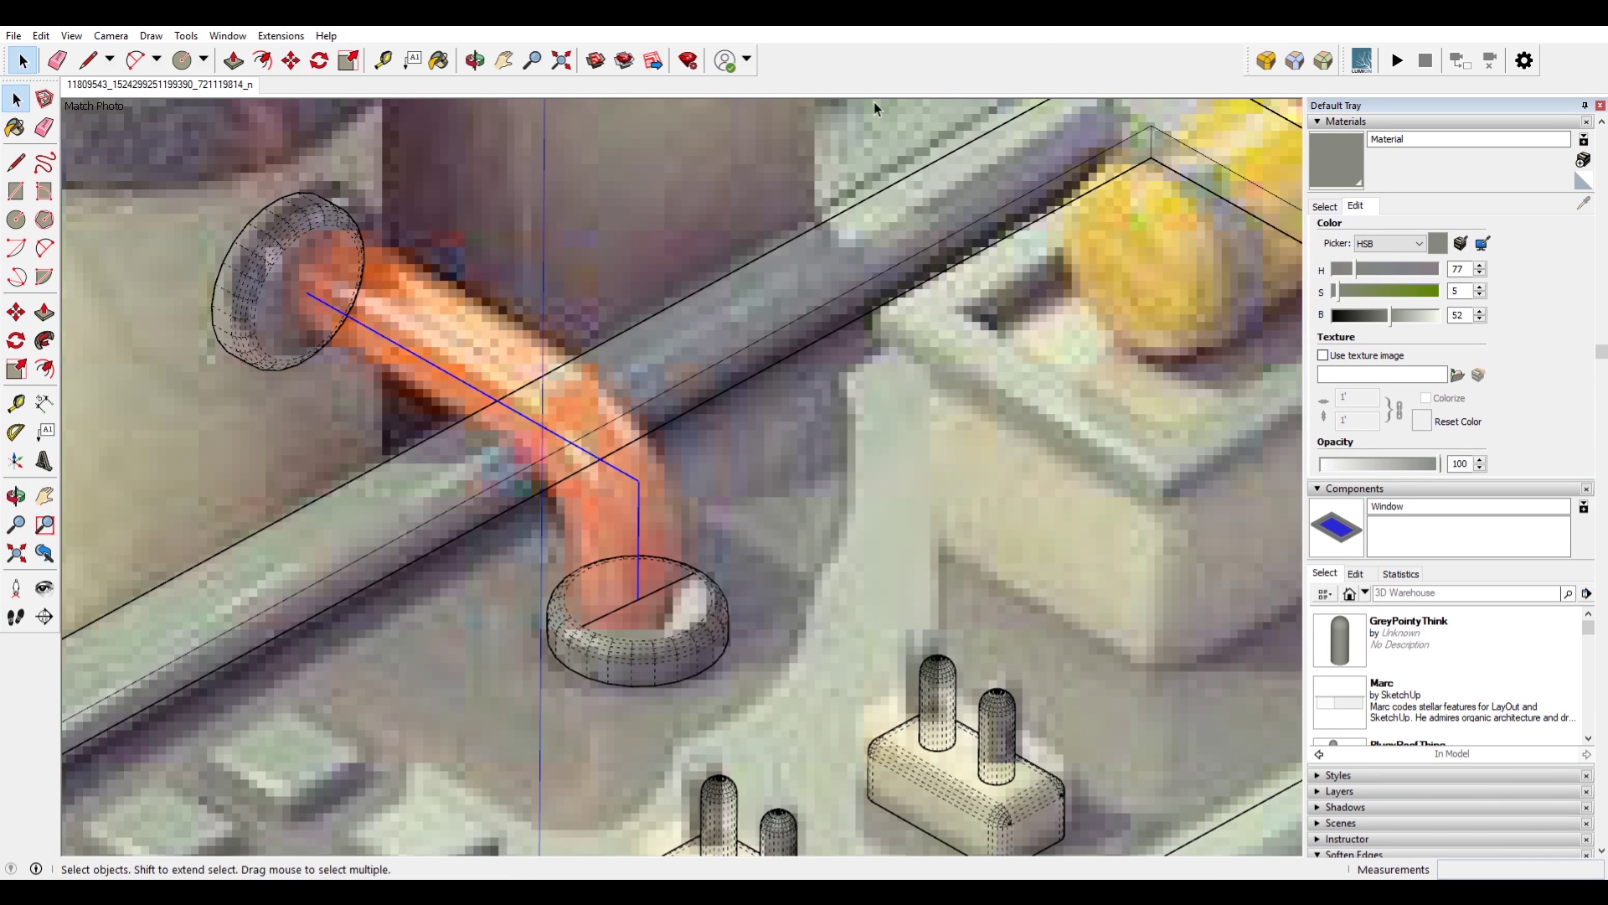
right_click(874, 48)
left_click(963, 672)
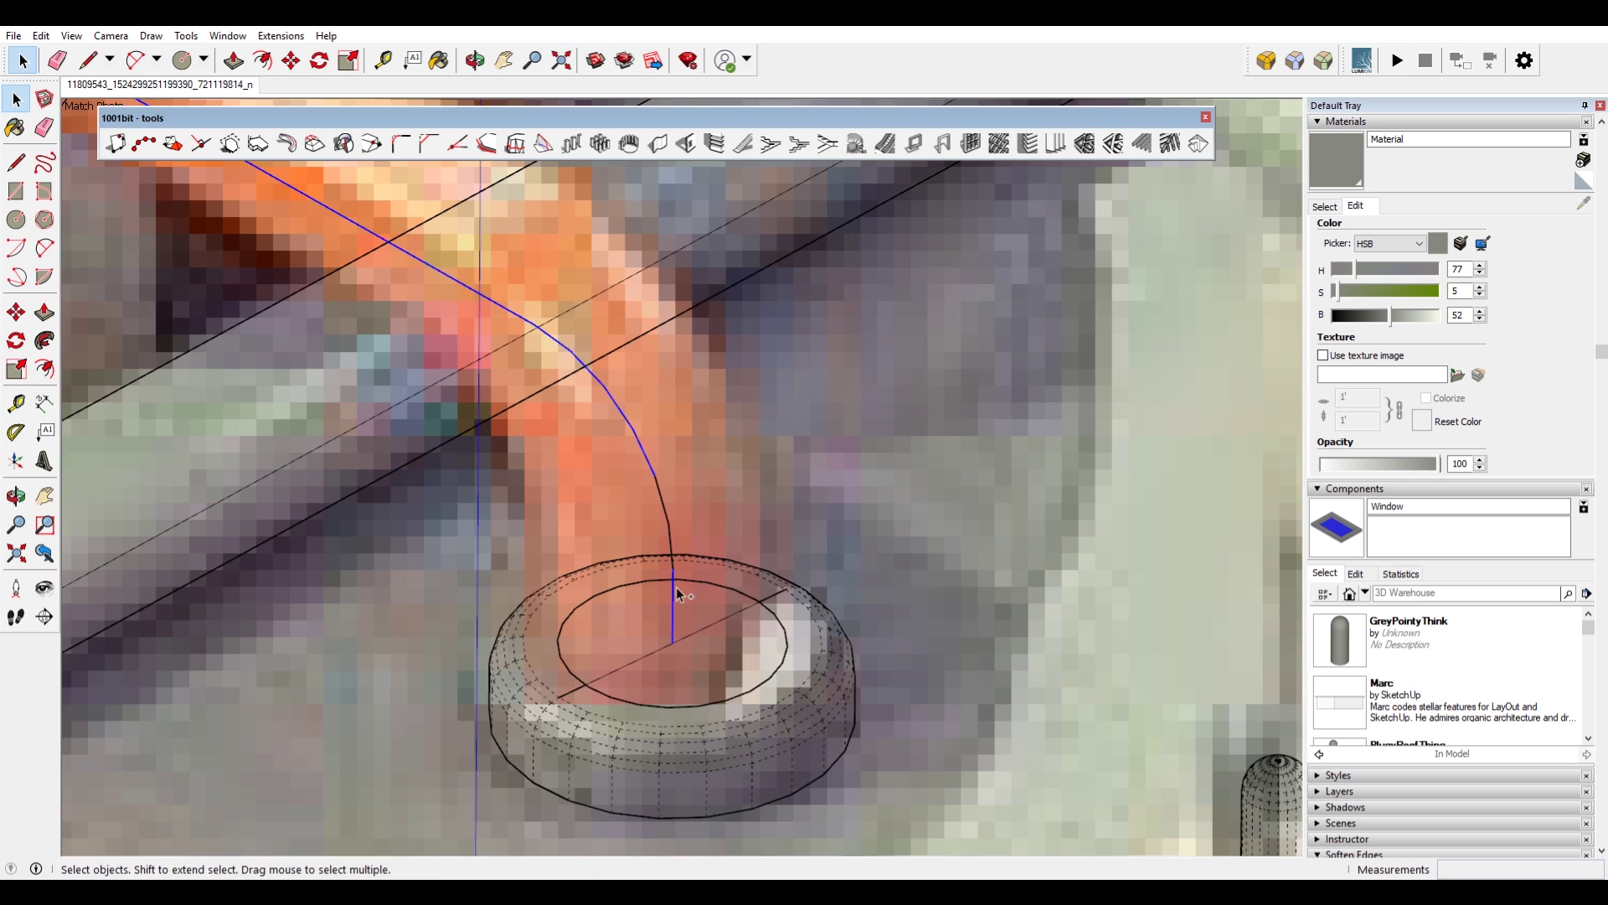
scroll(753, 612, "down", 3)
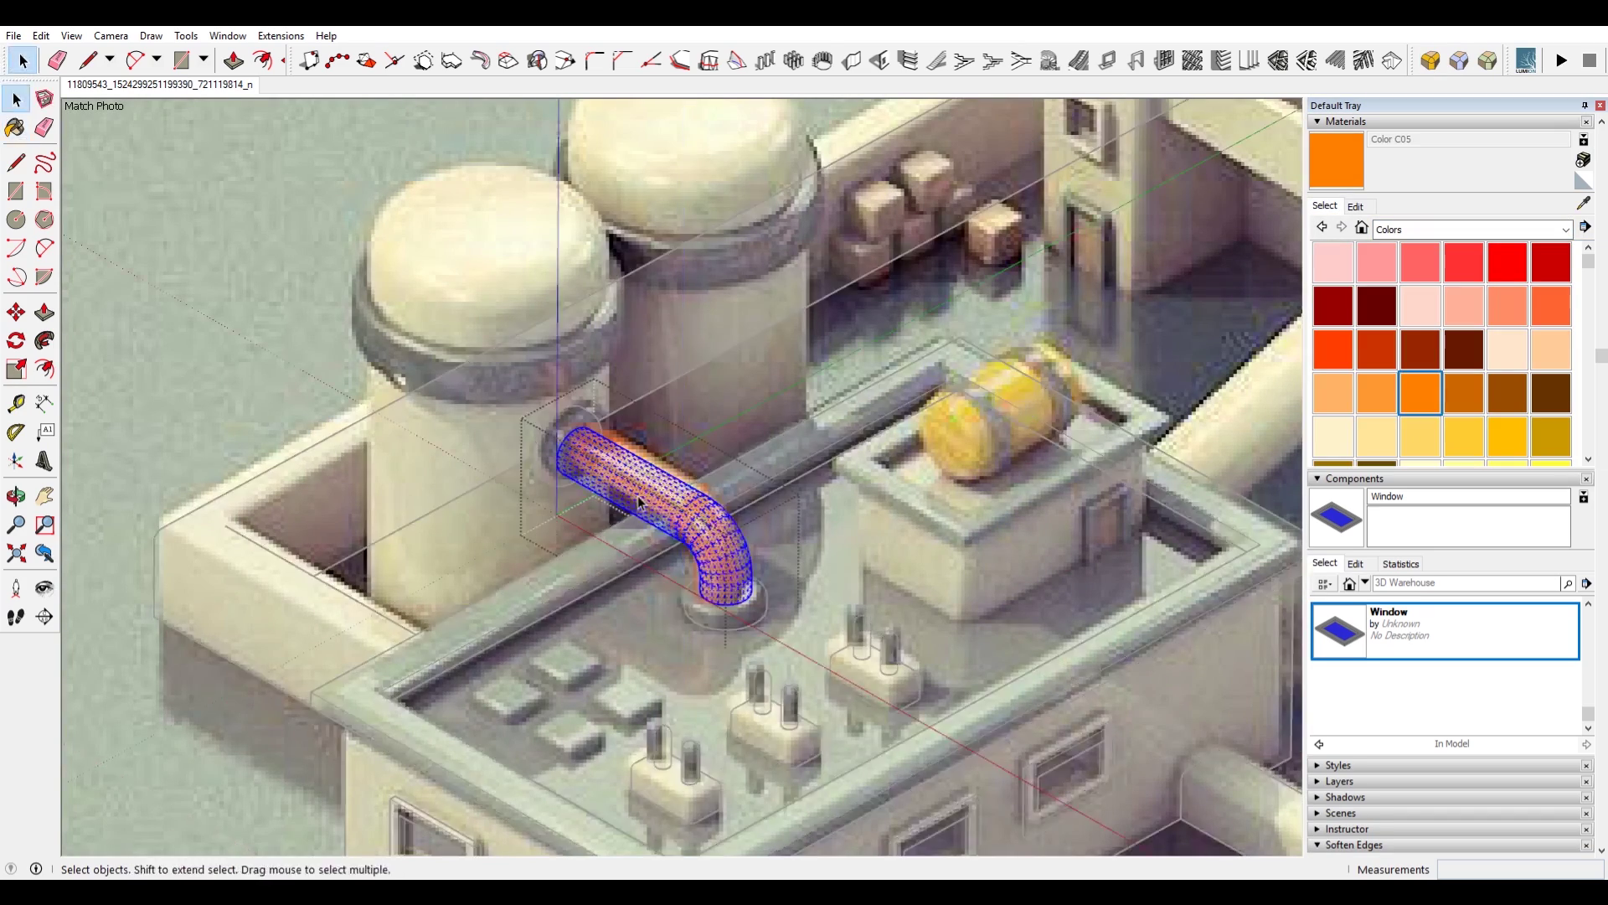
scroll(702, 572, "down", 1)
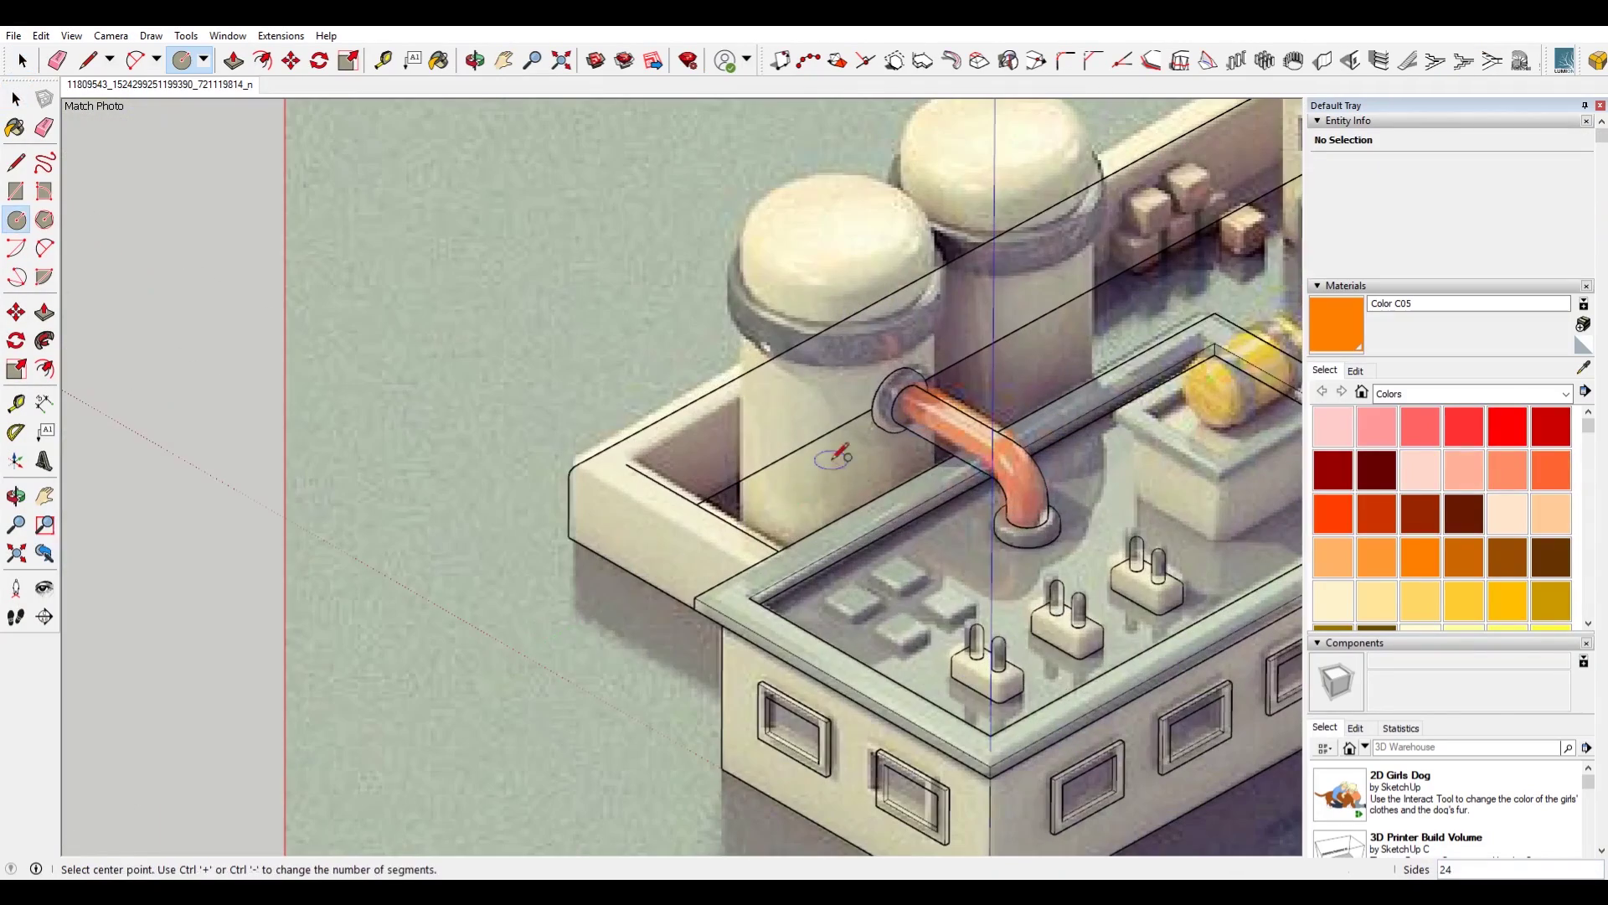
Step: Select the new cylinder group with Move to raise it up the blue axis
key("m")
left_click(808, 515)
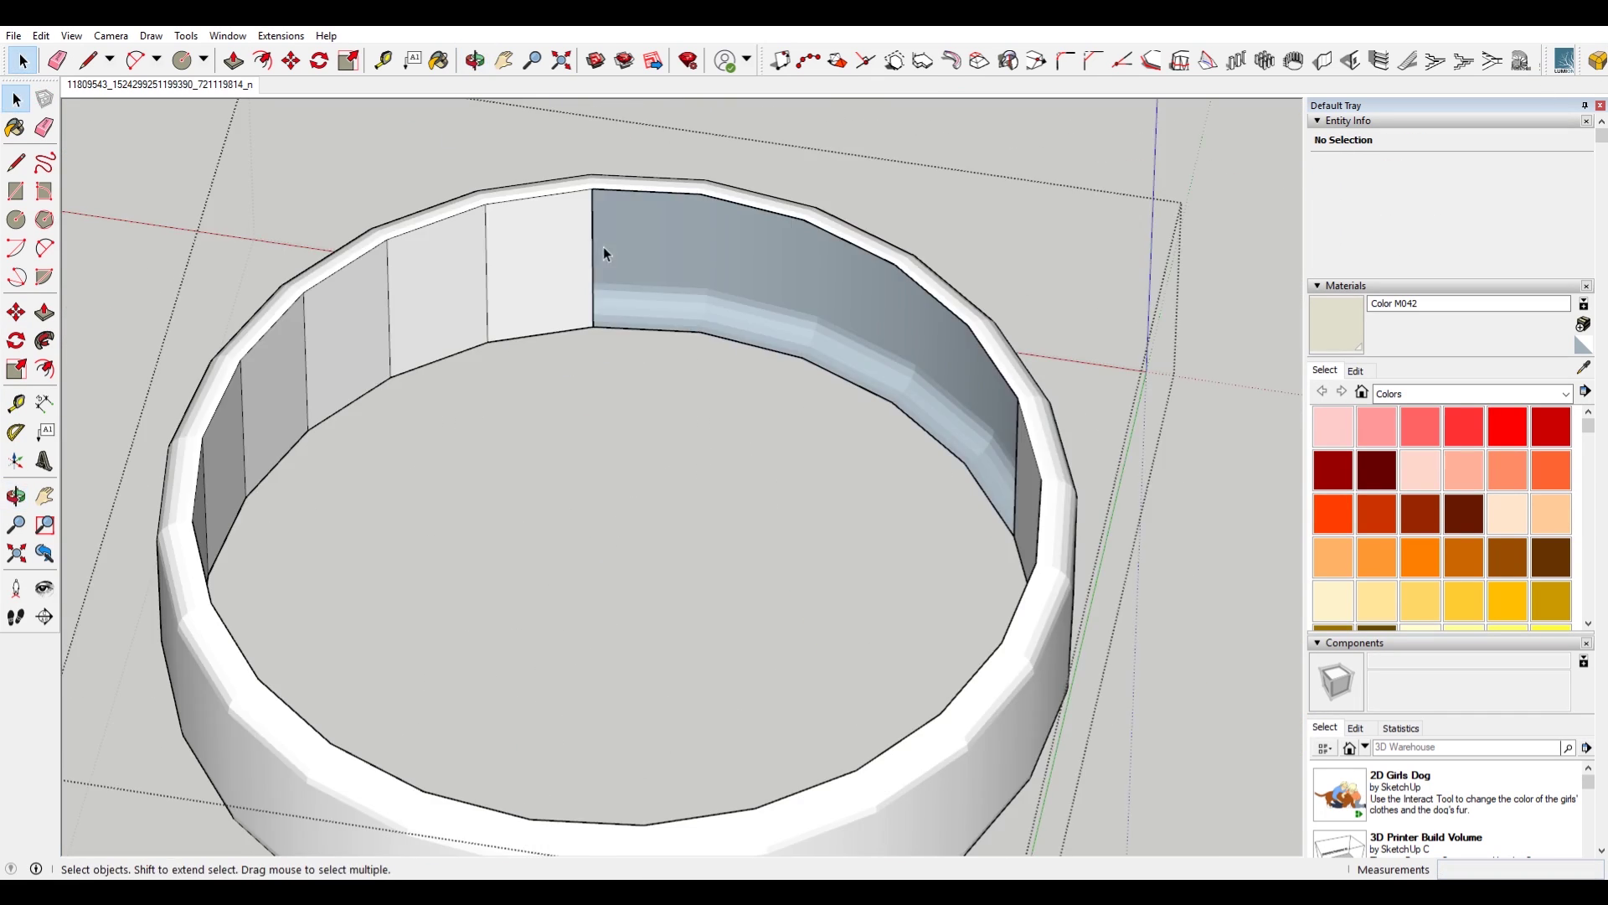
Step: Sample the model's beige colour to start a new crate material
mouse_move(605, 254)
middle_mouse_down()
mouse_move(646, 316)
mouse_move(520, 294)
mouse_move(794, 208)
mouse_move(440, 398)
middle_mouse_up()
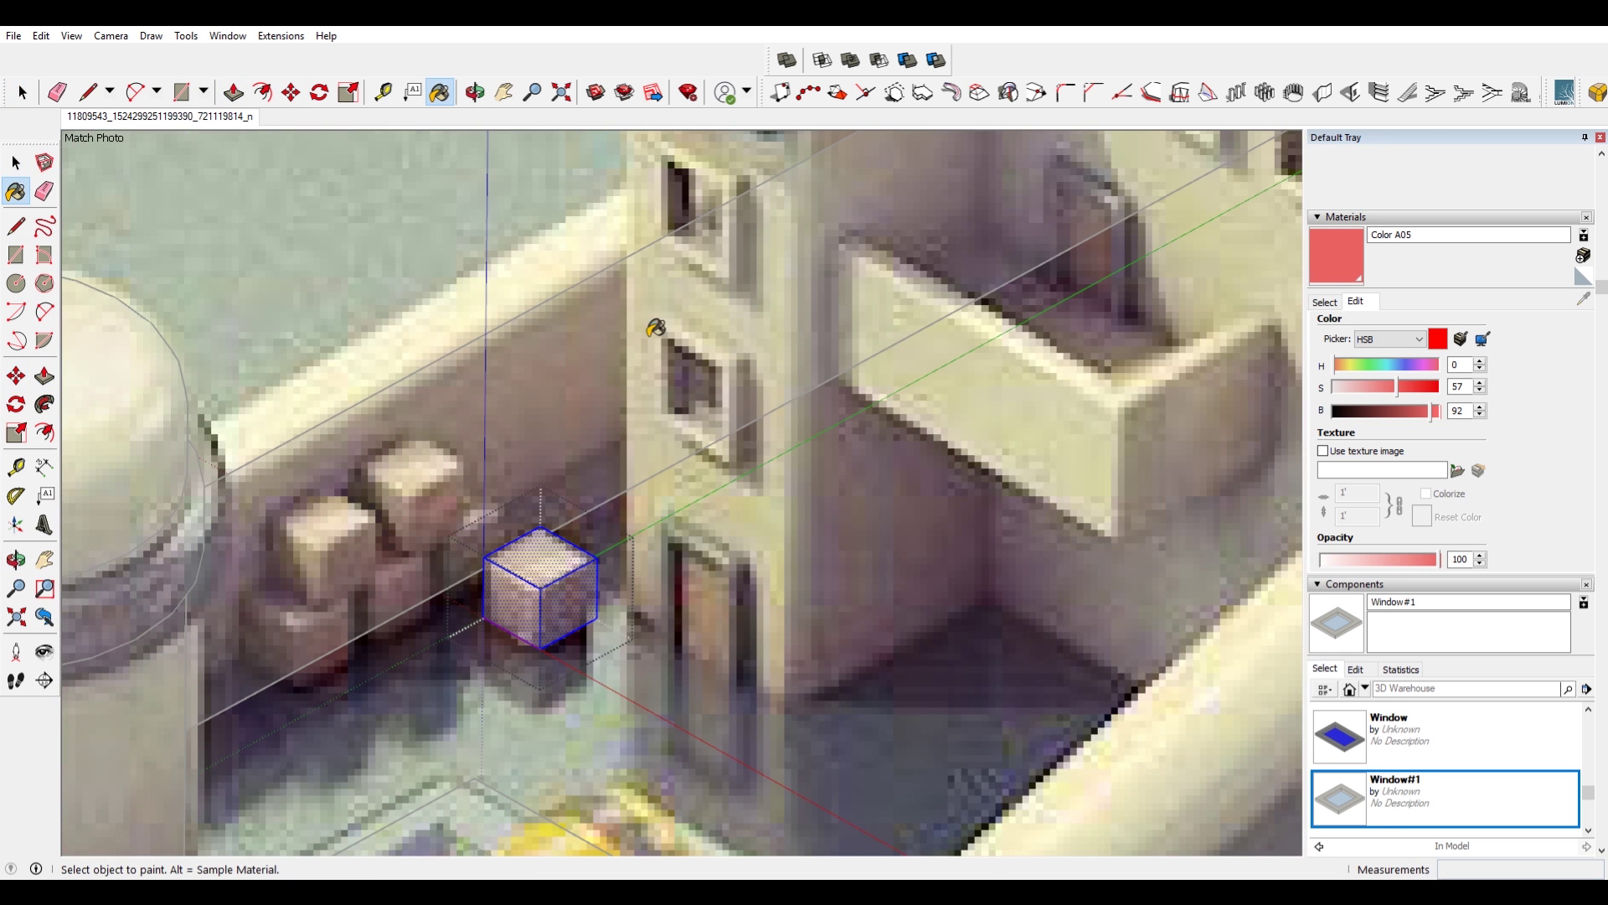
left_click(656, 327, "alt")
left_click(1584, 254)
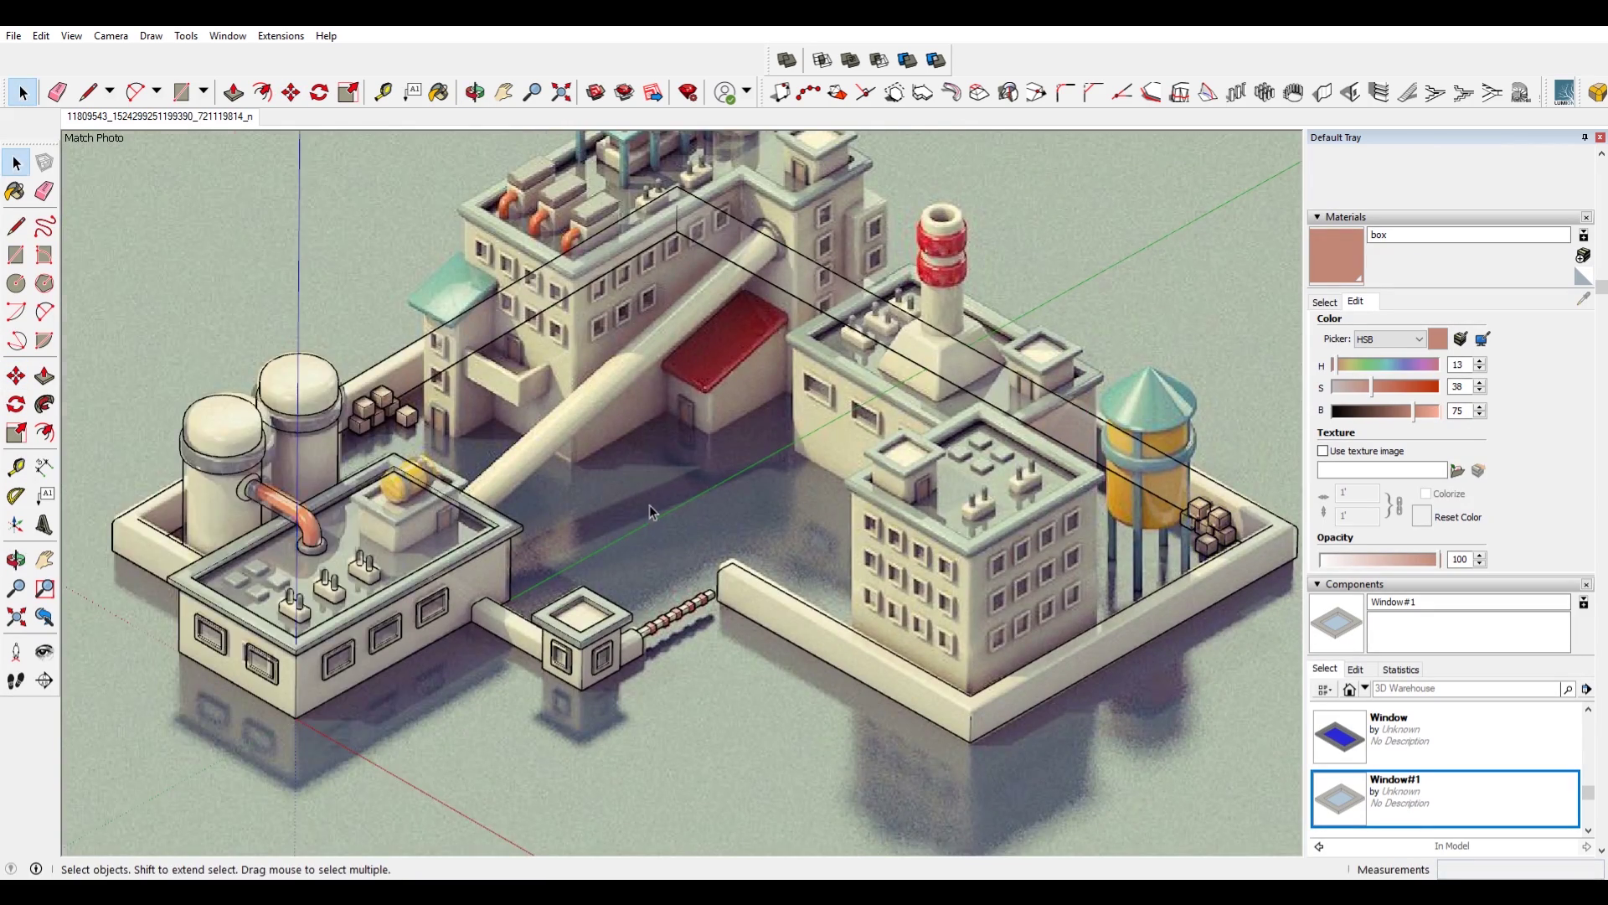
Step: Start a rectangle for the main factory building's footprint
key("r")
left_click(835, 494)
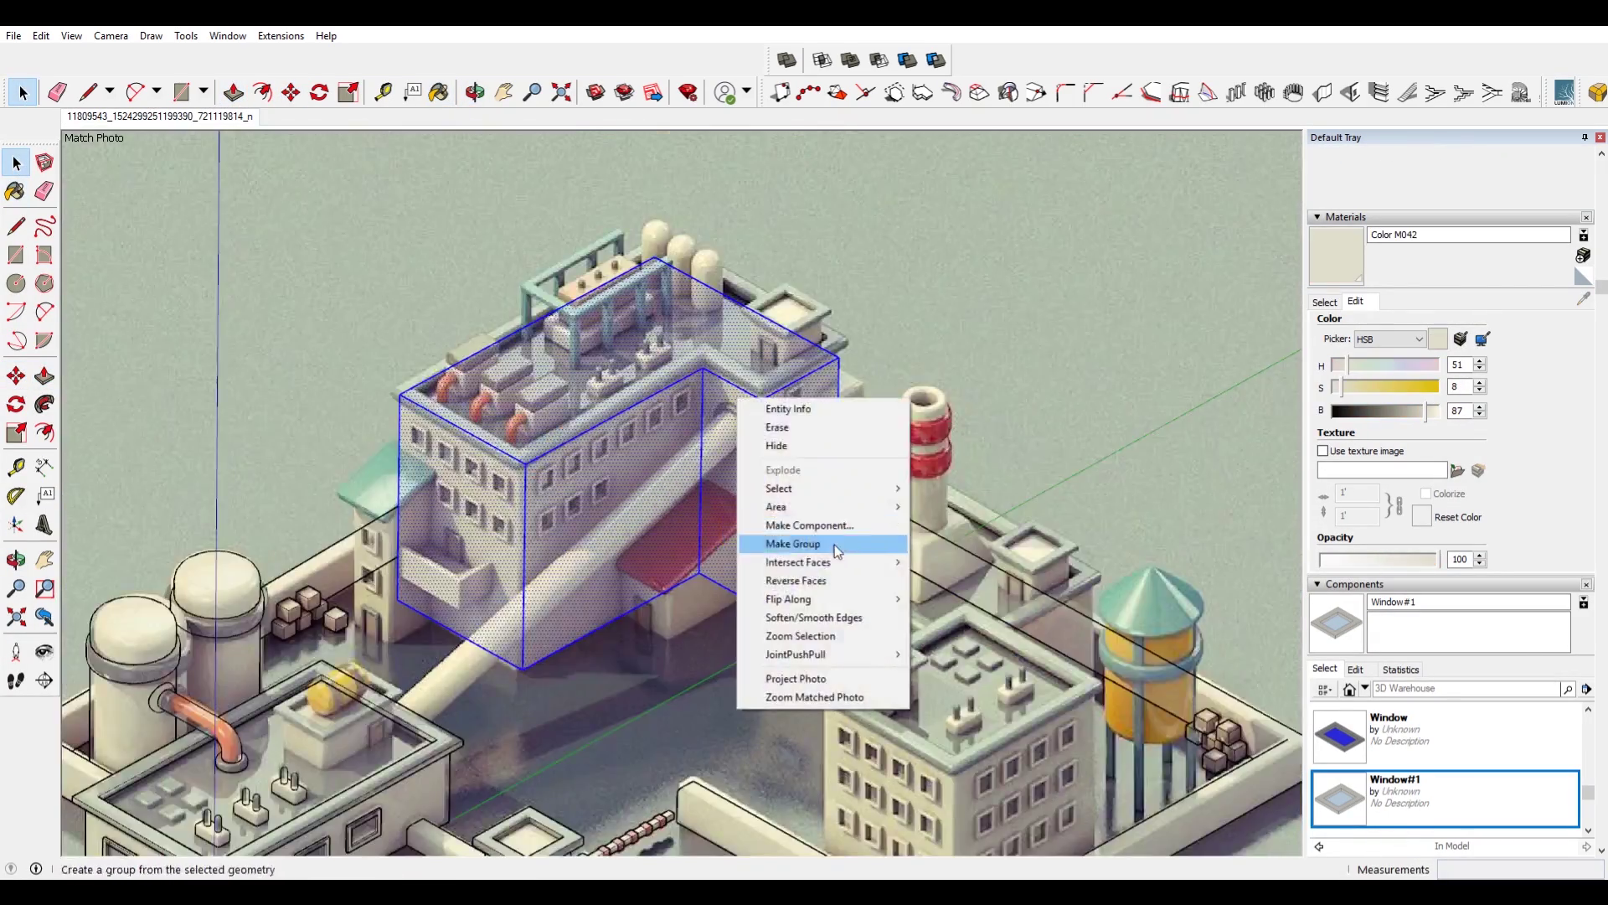
Step: Select the main building's roof face and push it down to form the rim
scroll(335, 355, "up", 3)
scroll(388, 365, "up", 3)
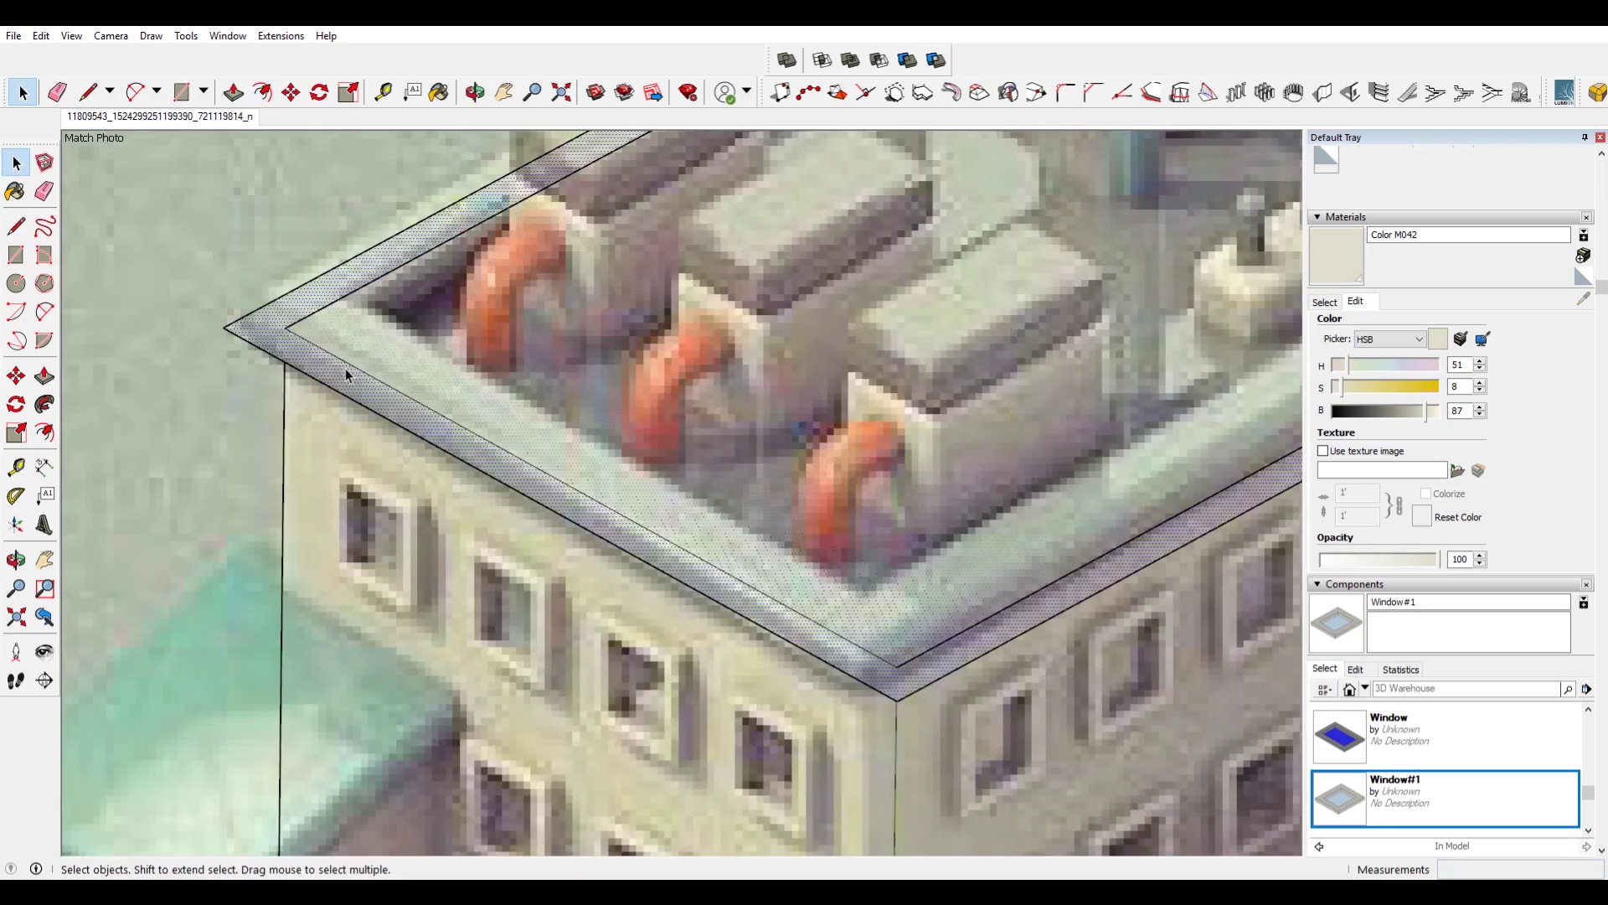
scroll(321, 350, "down", 5)
scroll(802, 326, "up", 5)
left_click(802, 326)
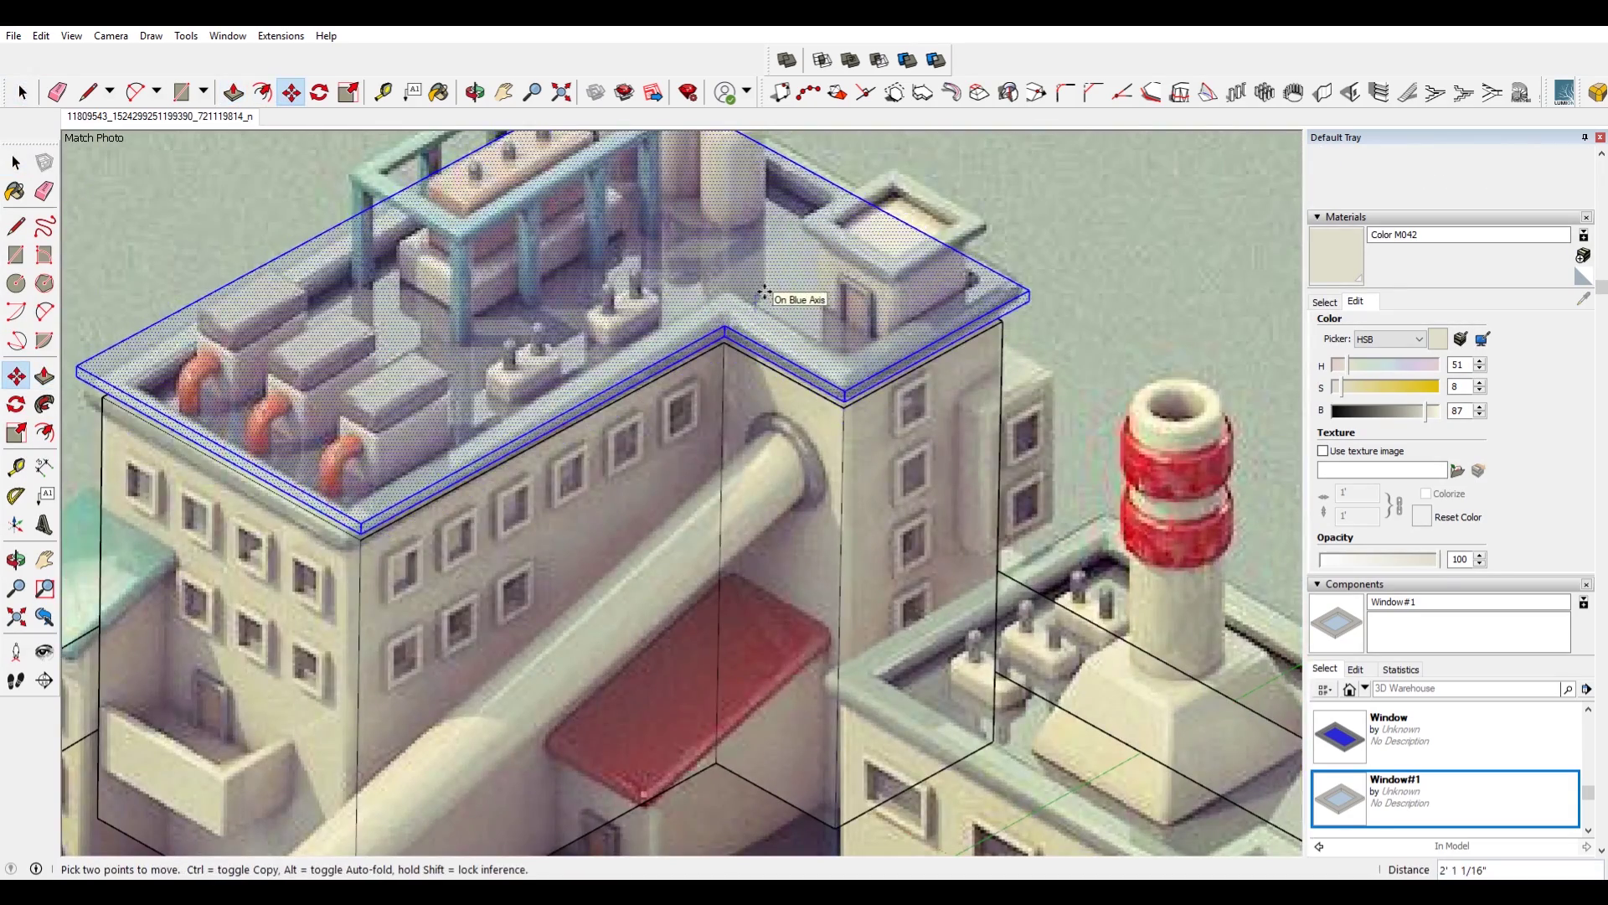
scroll(587, 516, "down", 5)
key("space")
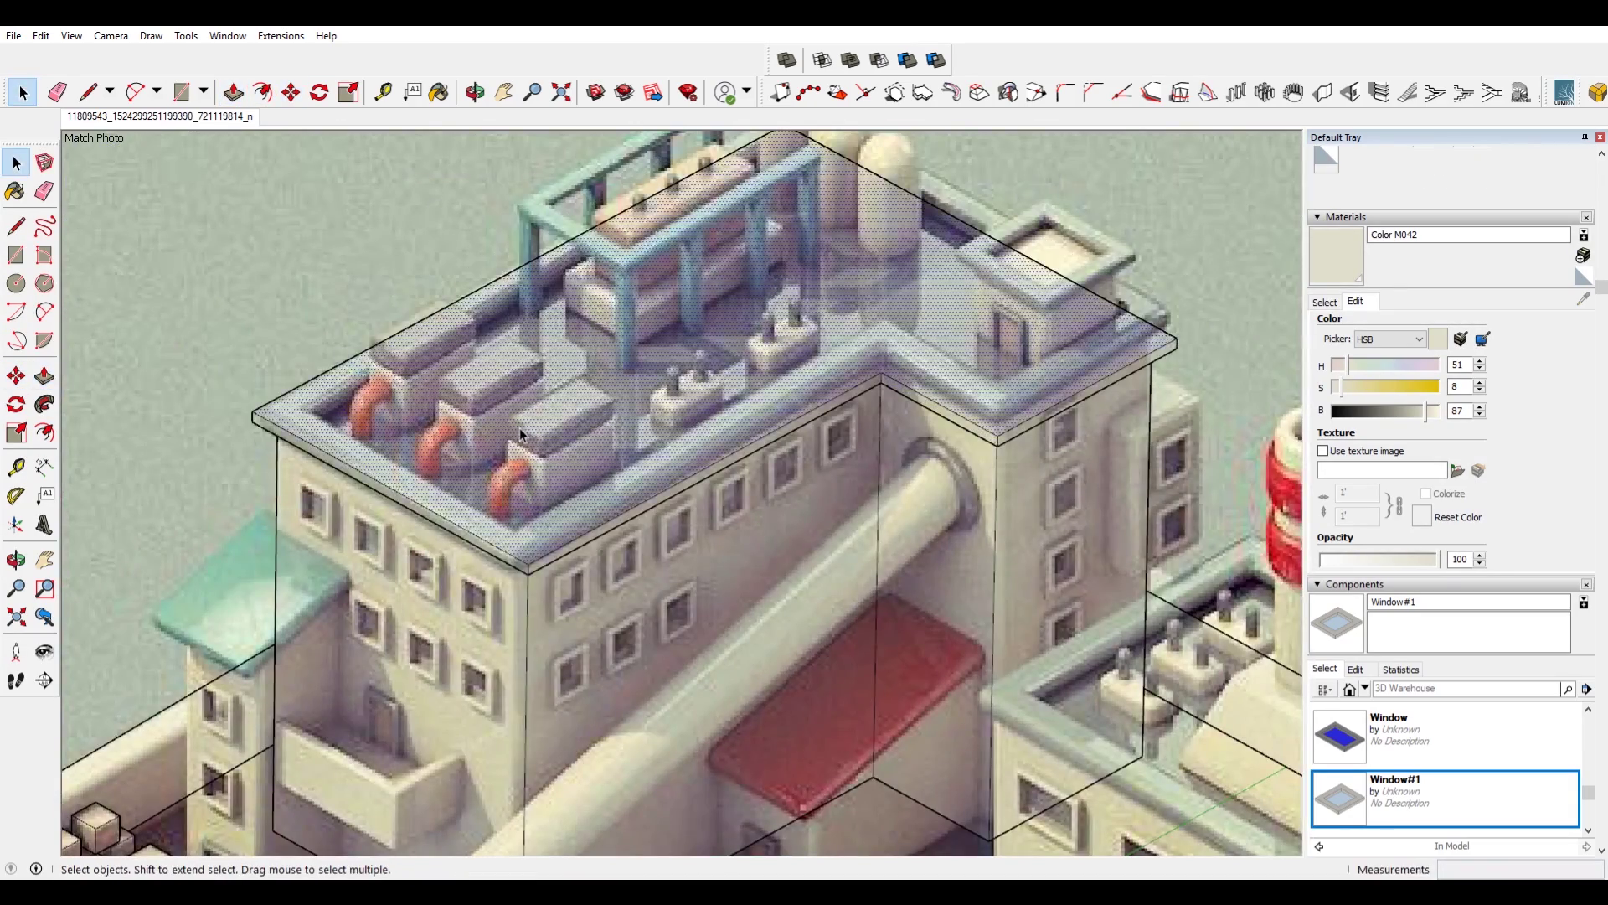
key("space")
scroll(932, 393, "down", 3)
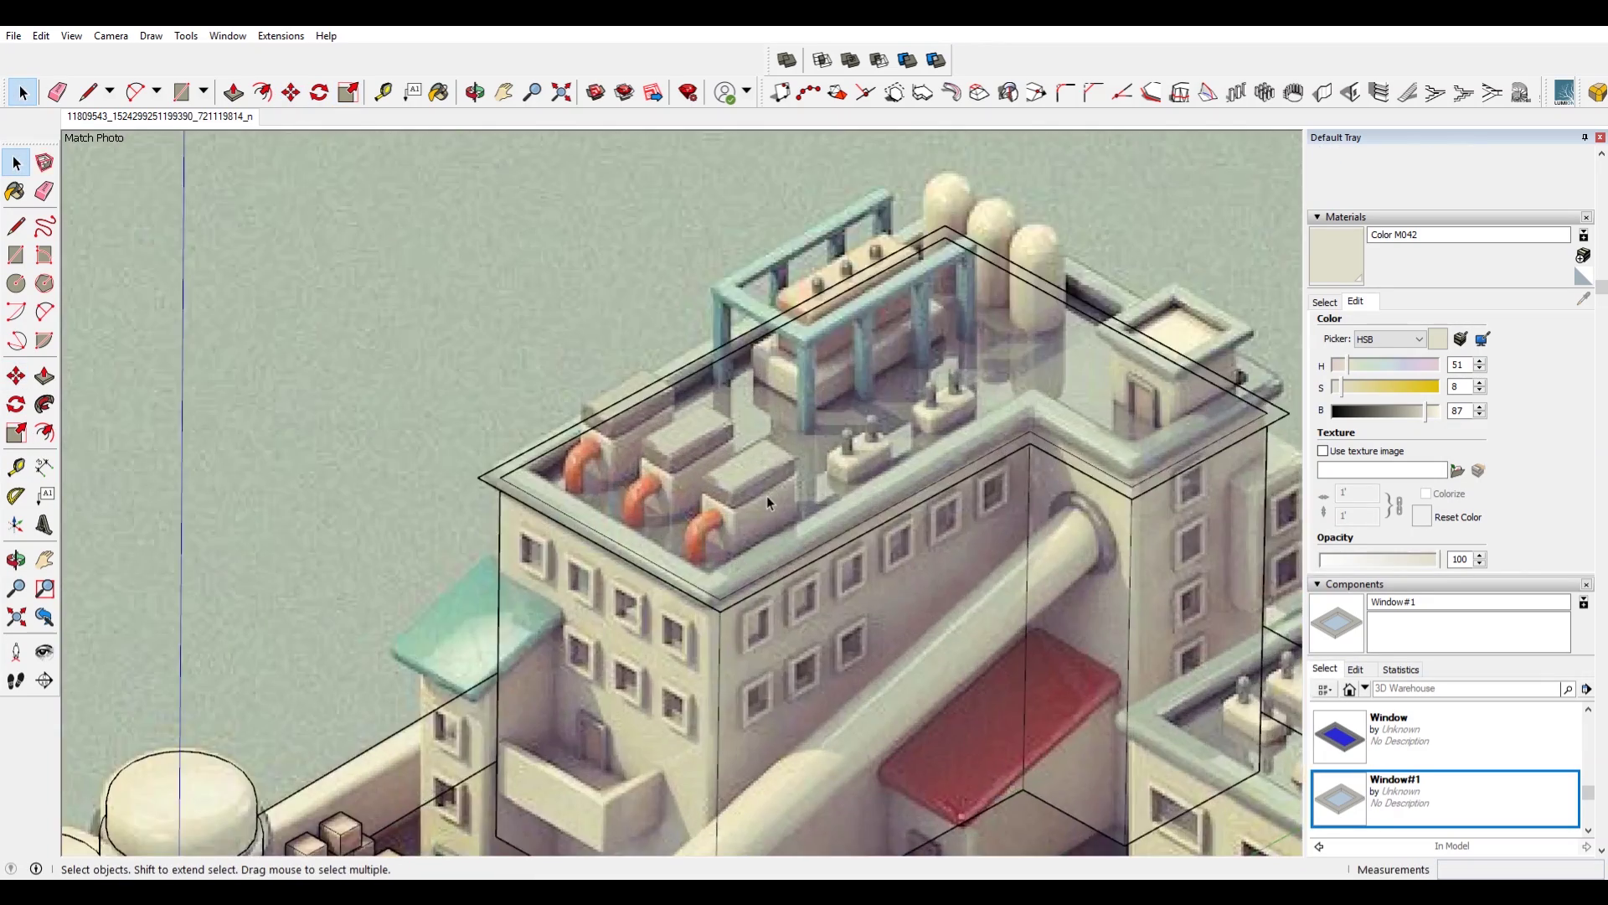
scroll(385, 402, "up", 3)
Step: Orbit to inspect the building and window box, then return to the Match Photo scene
key("p")
middle_click_drag(386, 402, 543, 638)
left_click_drag(543, 638, 603, 502)
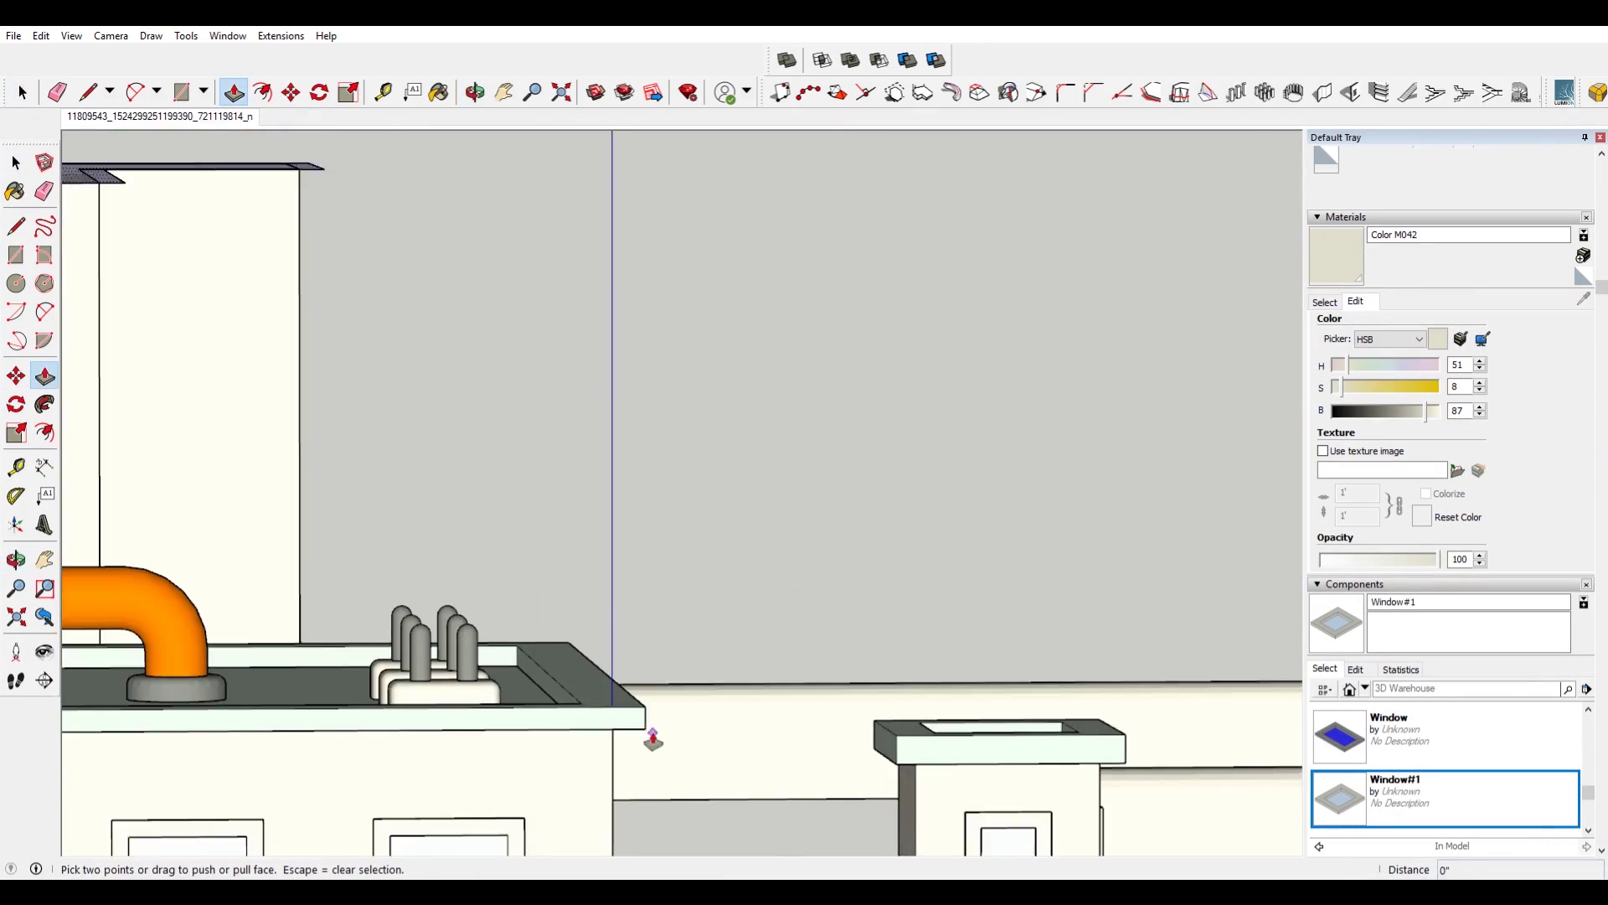
key("space")
left_click(838, 737)
scroll(838, 737, "down", 3)
scroll(903, 597, "up", 4)
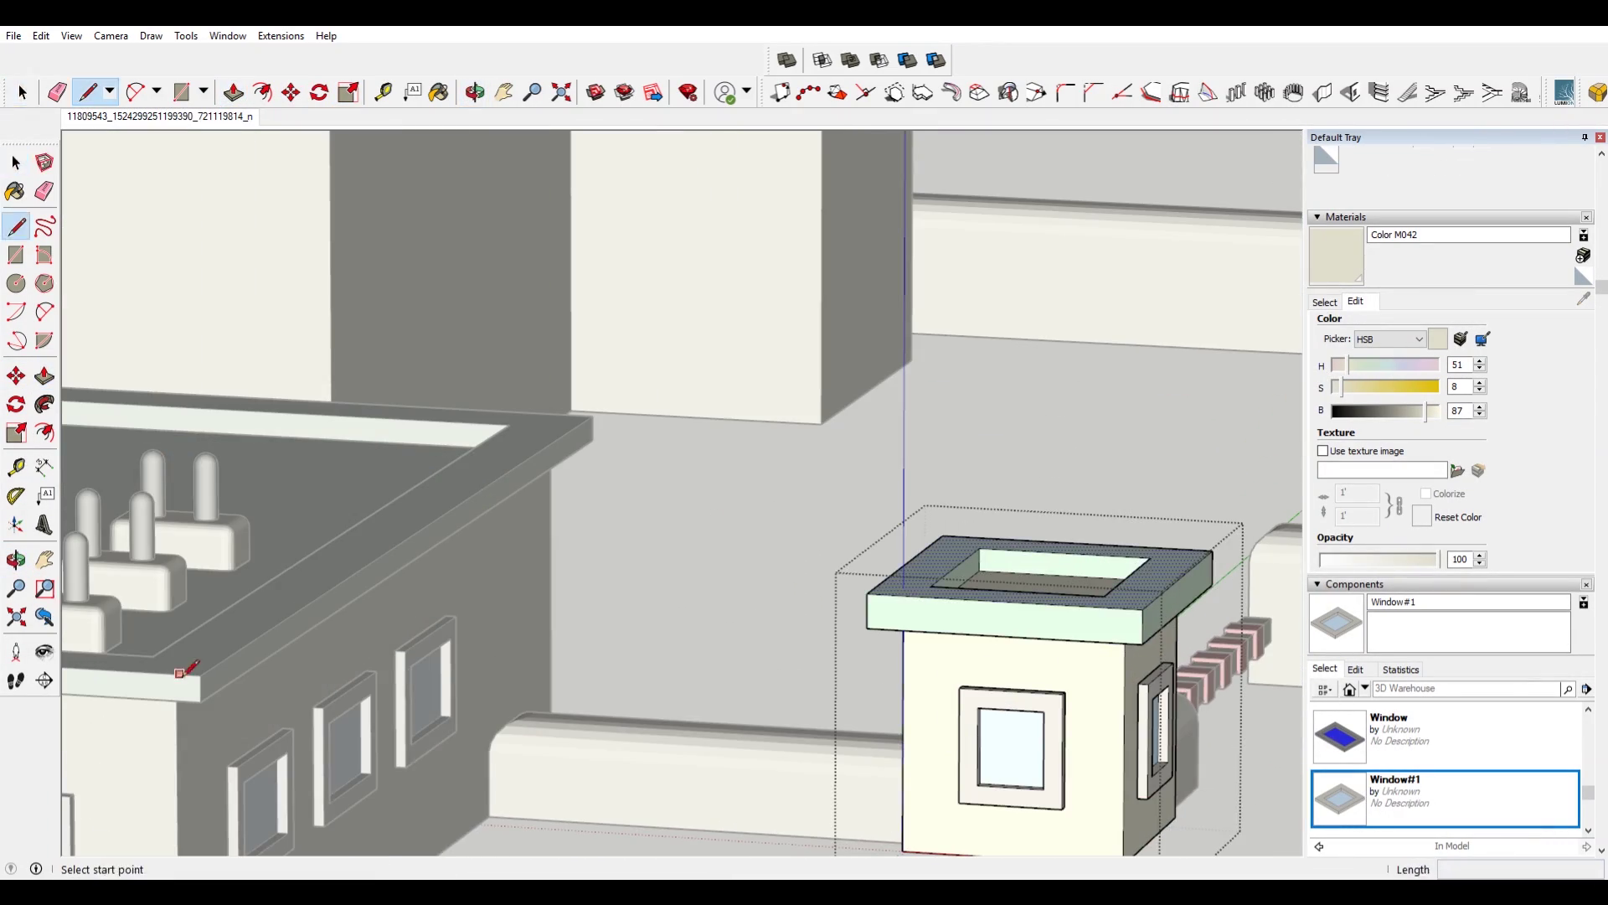
scroll(865, 630, "down", 3)
key("space")
scroll(865, 630, "down", 3)
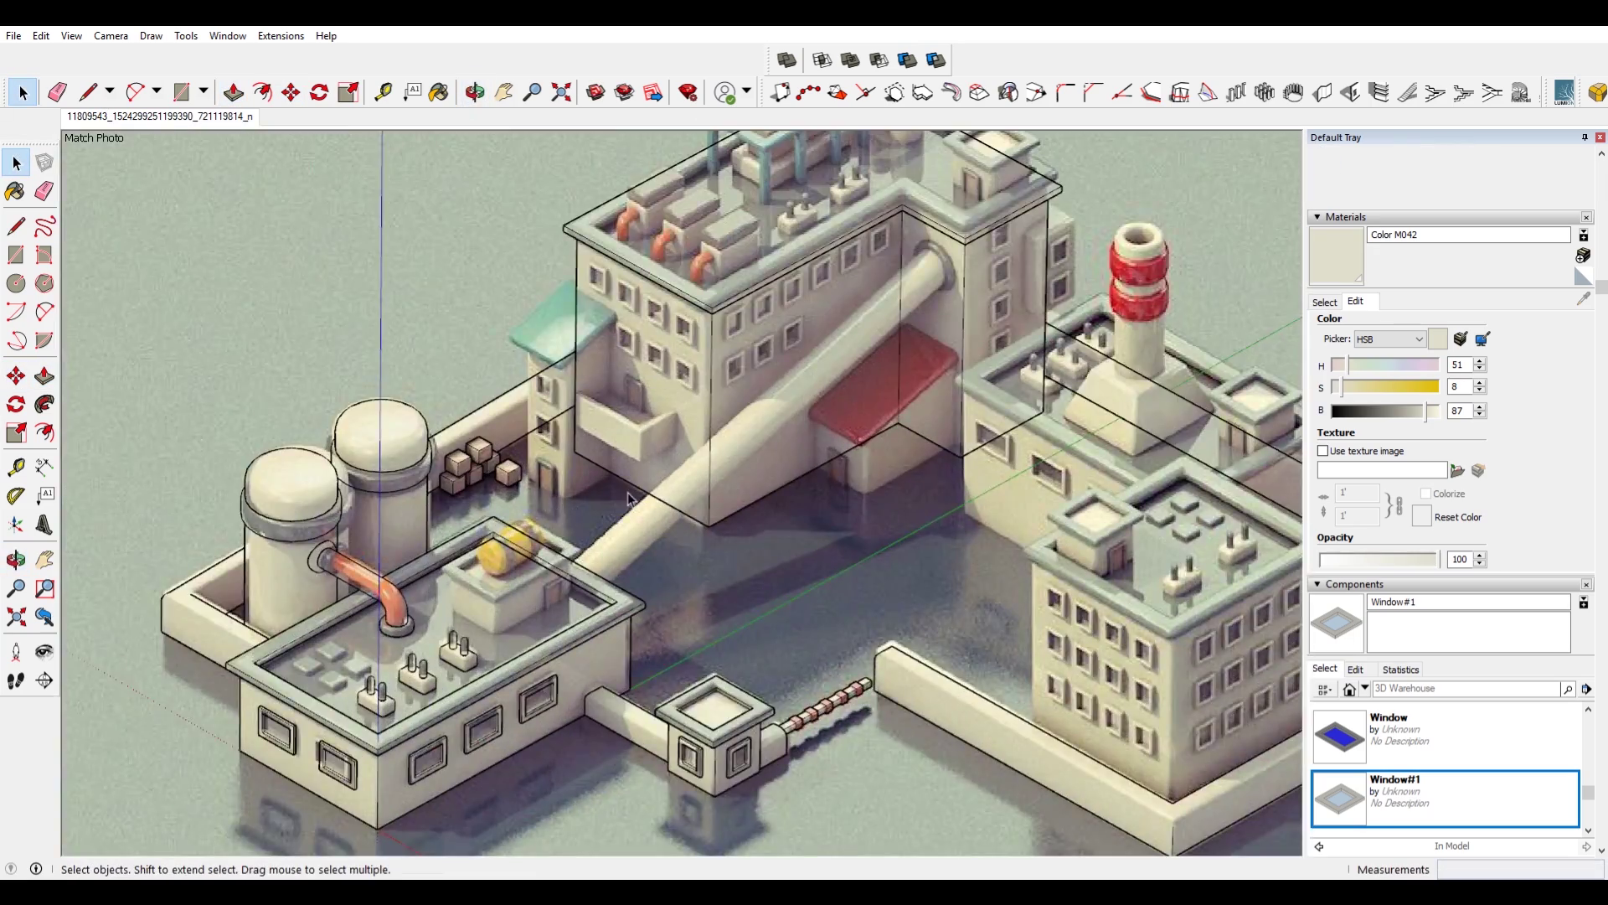
middle_click_drag(572, 504, 802, 132)
left_click(159, 116)
scroll(1002, 571, "up", 4)
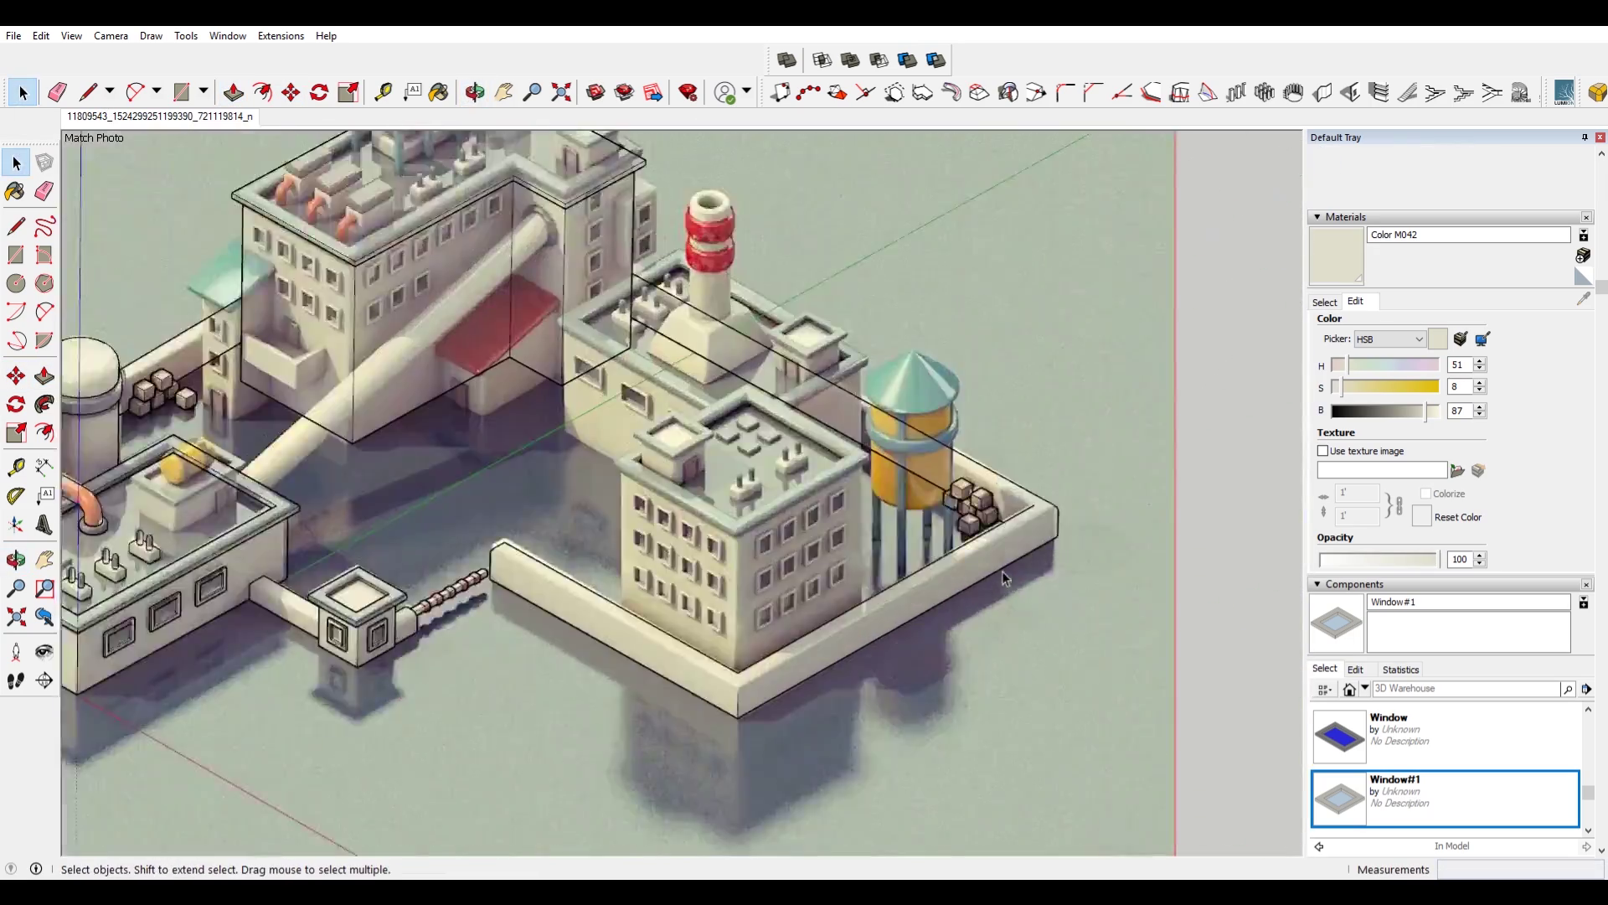
Step: Draw a small square pad on the left building's roof and raise it into a low block
scroll(837, 469, "up", 5)
scroll(754, 502, "down", 3)
key("space")
double_click(503, 545)
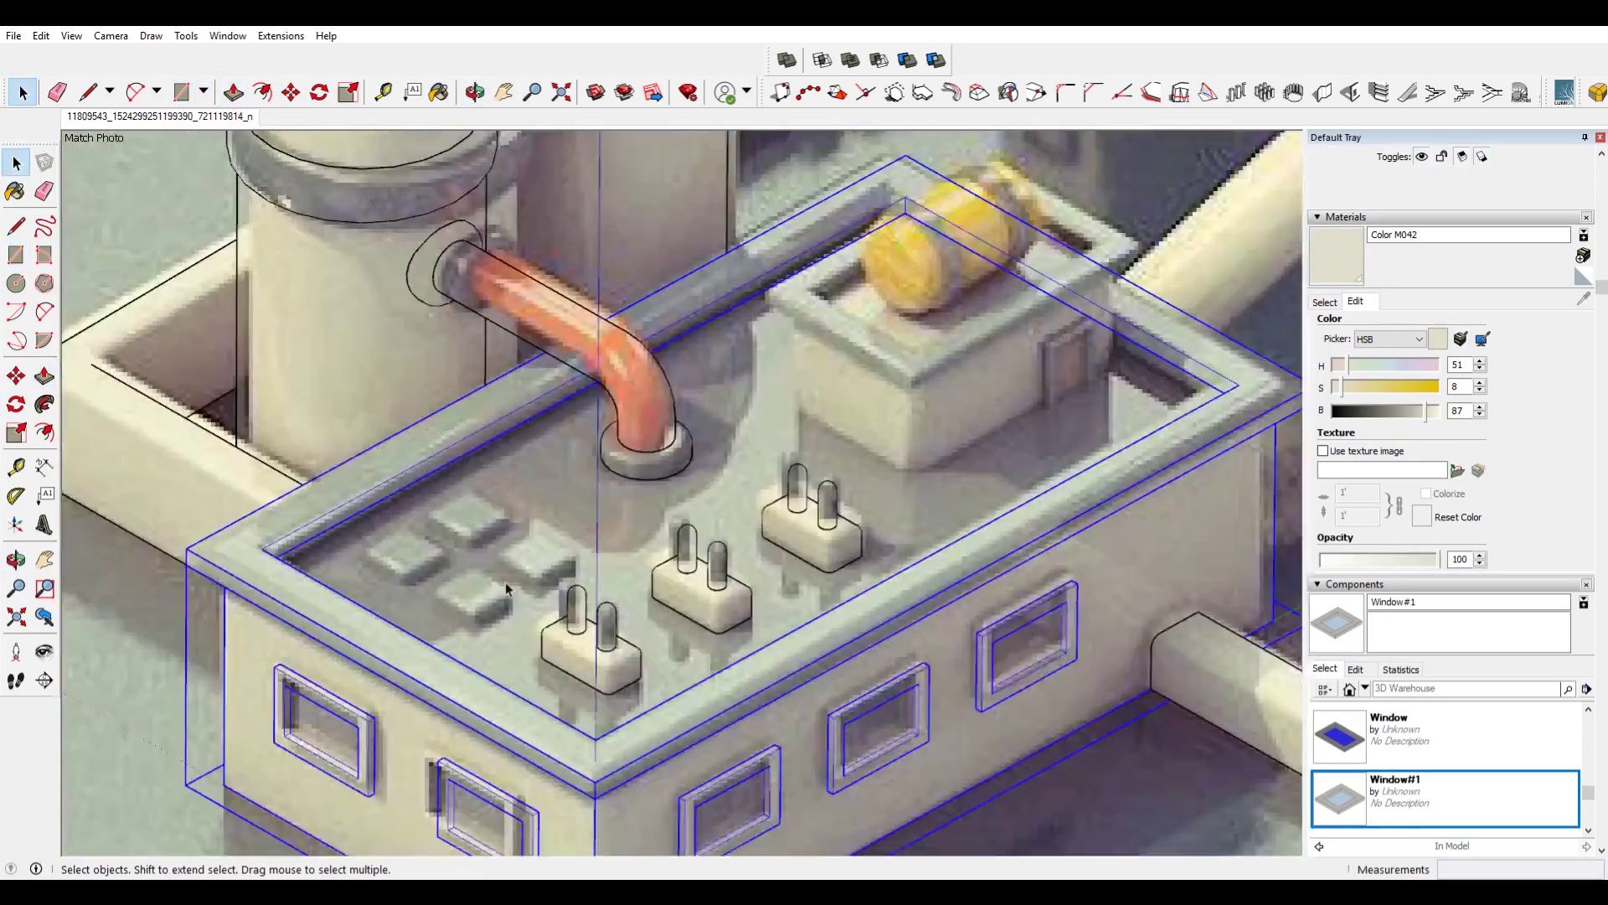
left_click_drag(587, 636, 794, 567)
scroll(794, 567, "up", 5)
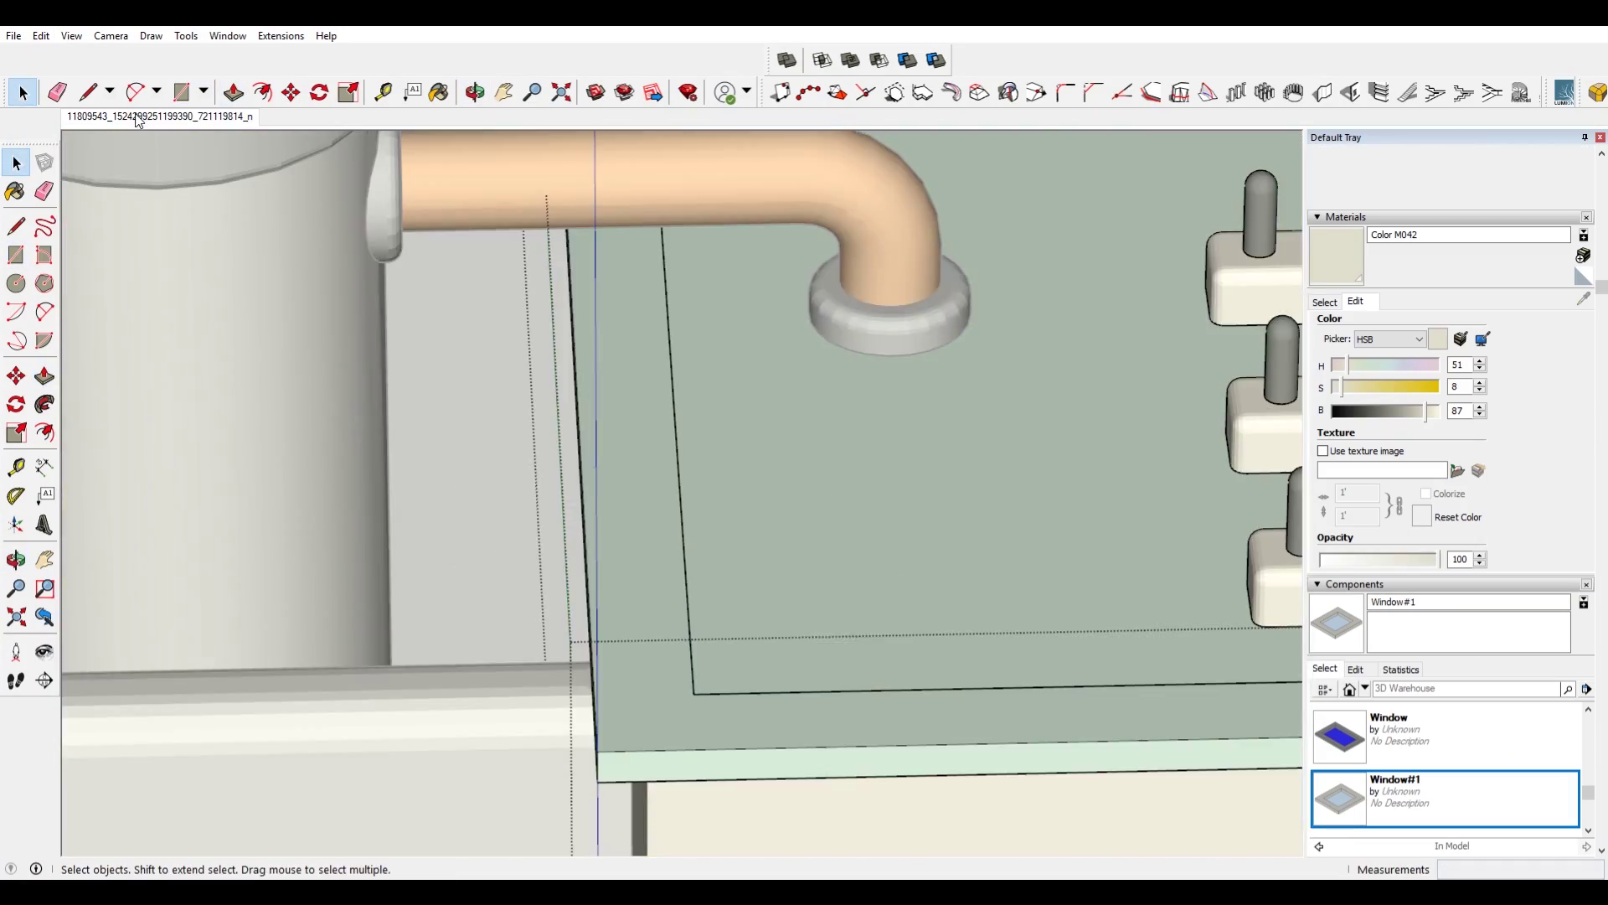
left_click(139, 117)
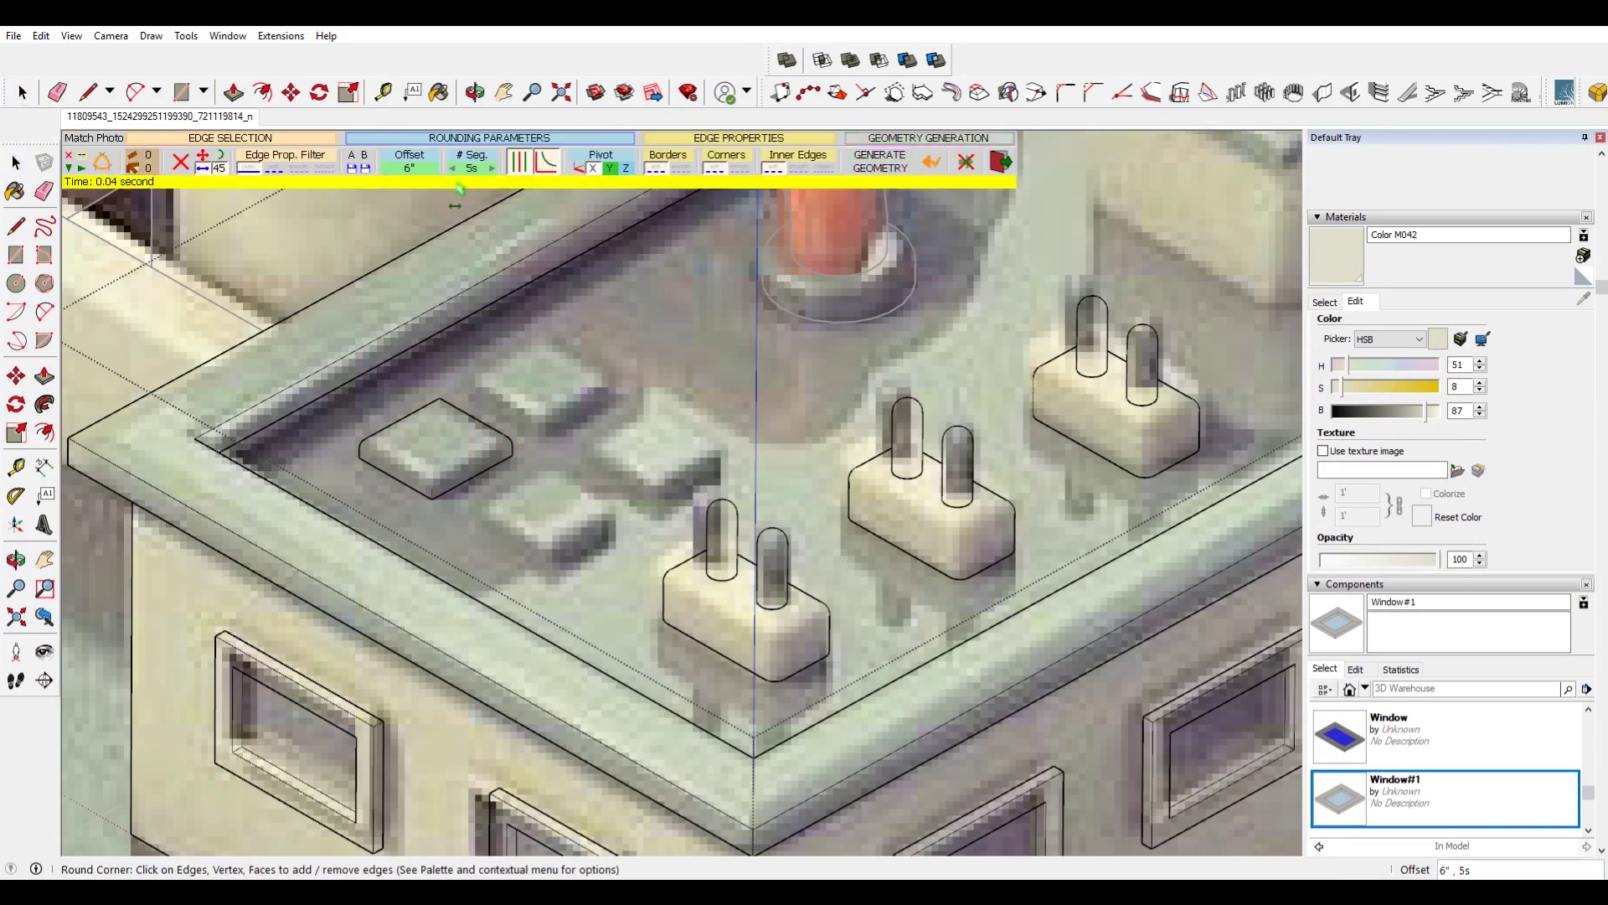
Step: Make the block a component named 'Square Thing'
right_click(434, 419)
left_click(477, 548)
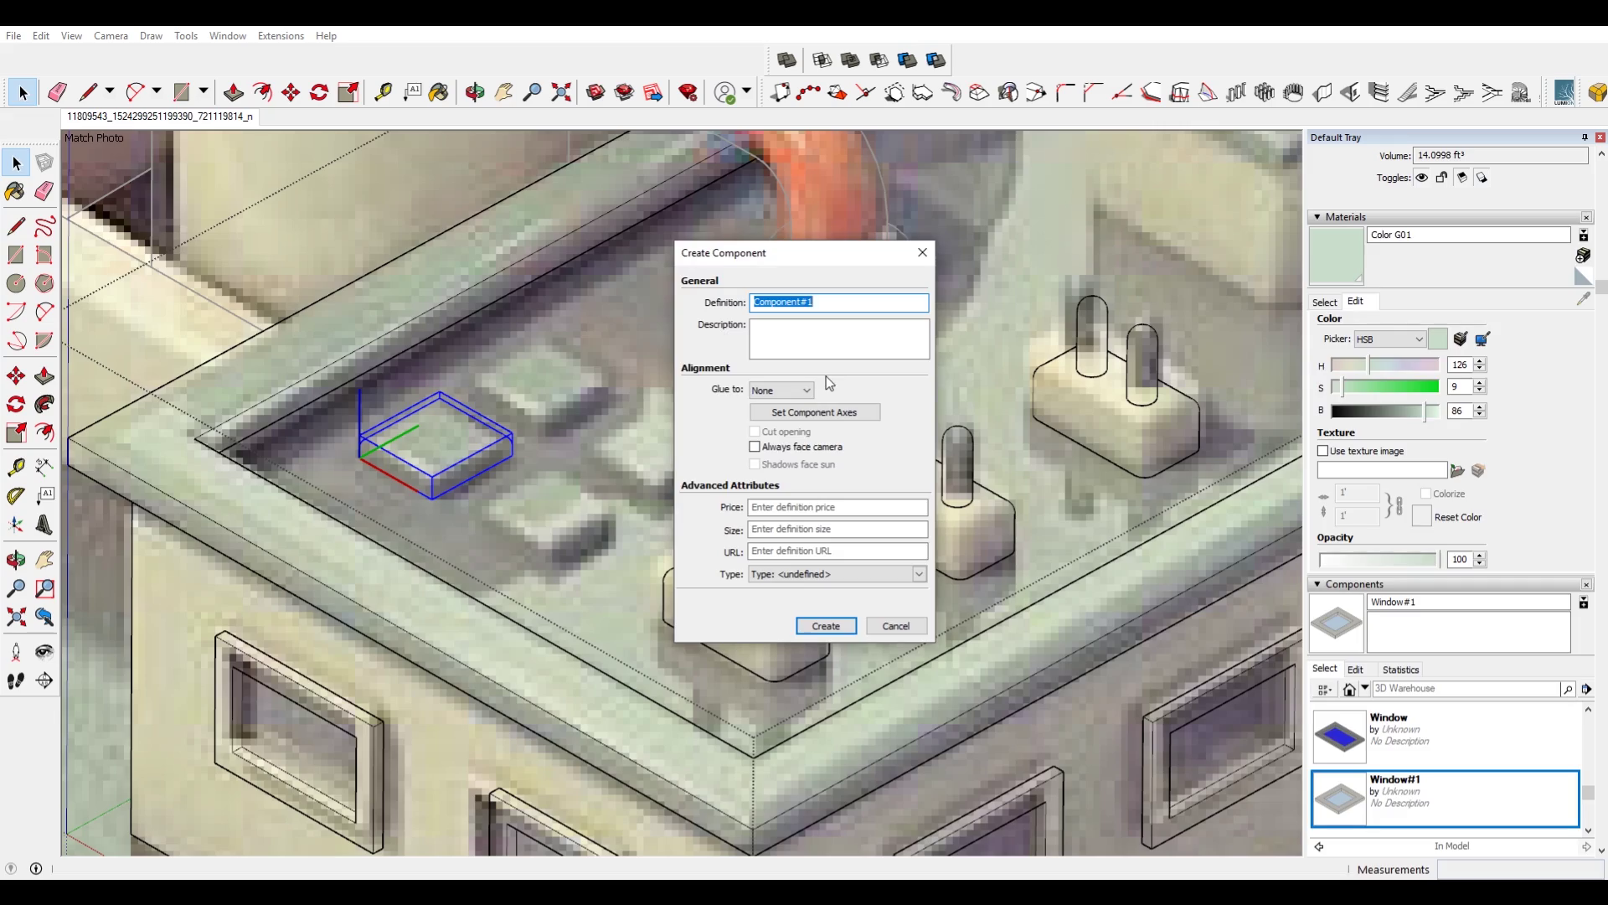
type("Square Thing")
left_click(823, 622)
key("m")
left_click(474, 518)
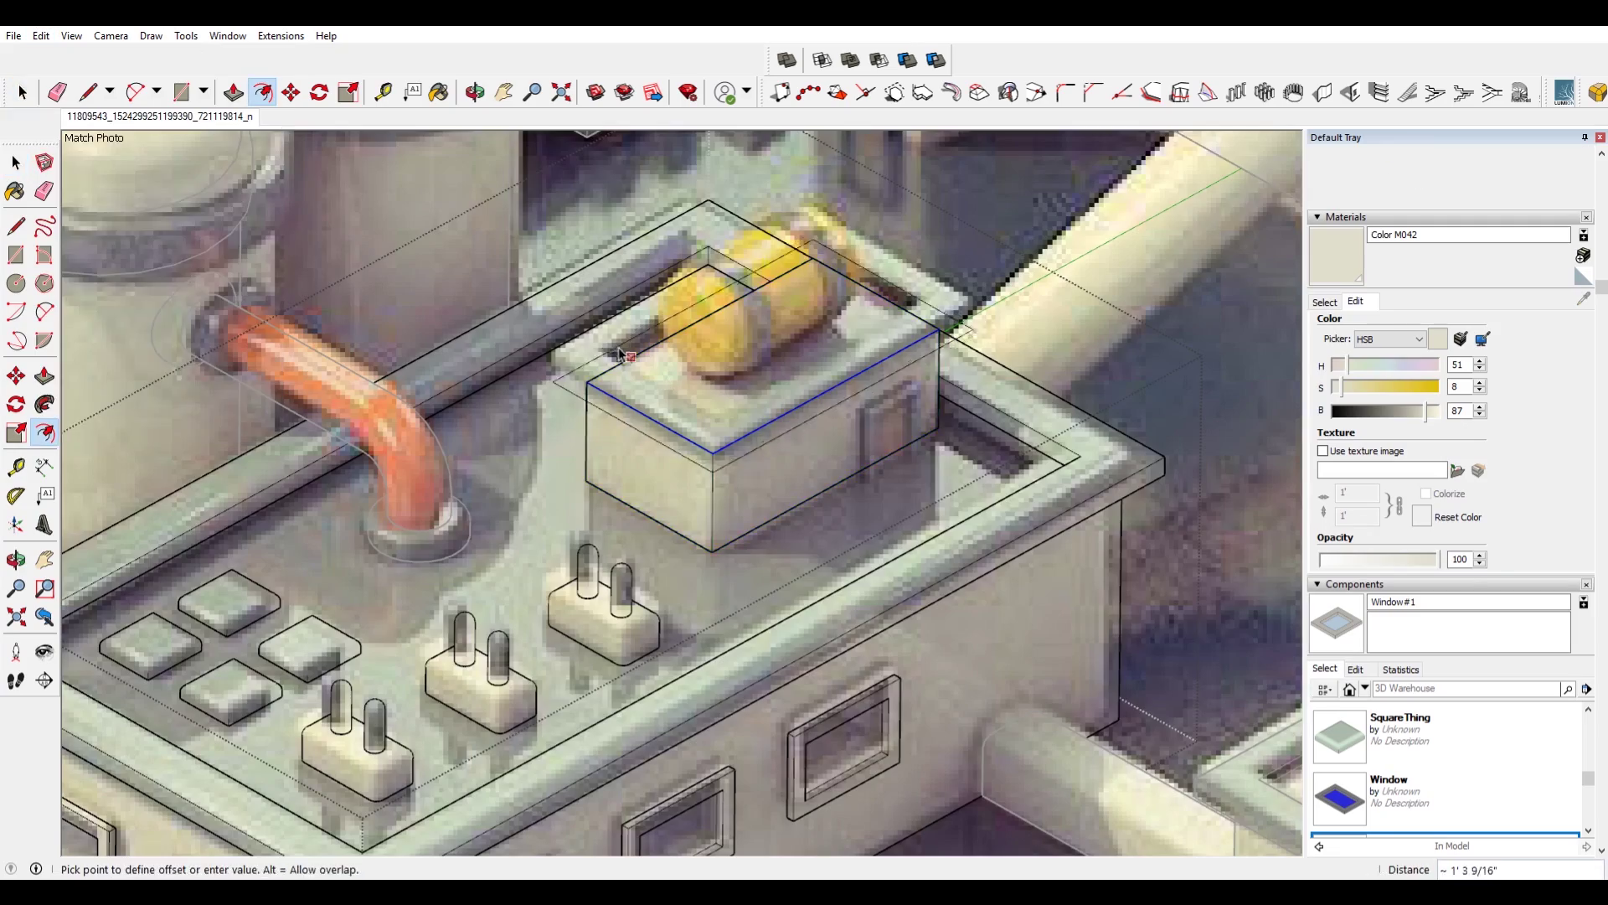
key("p")
scroll(1185, 480, "up", 5)
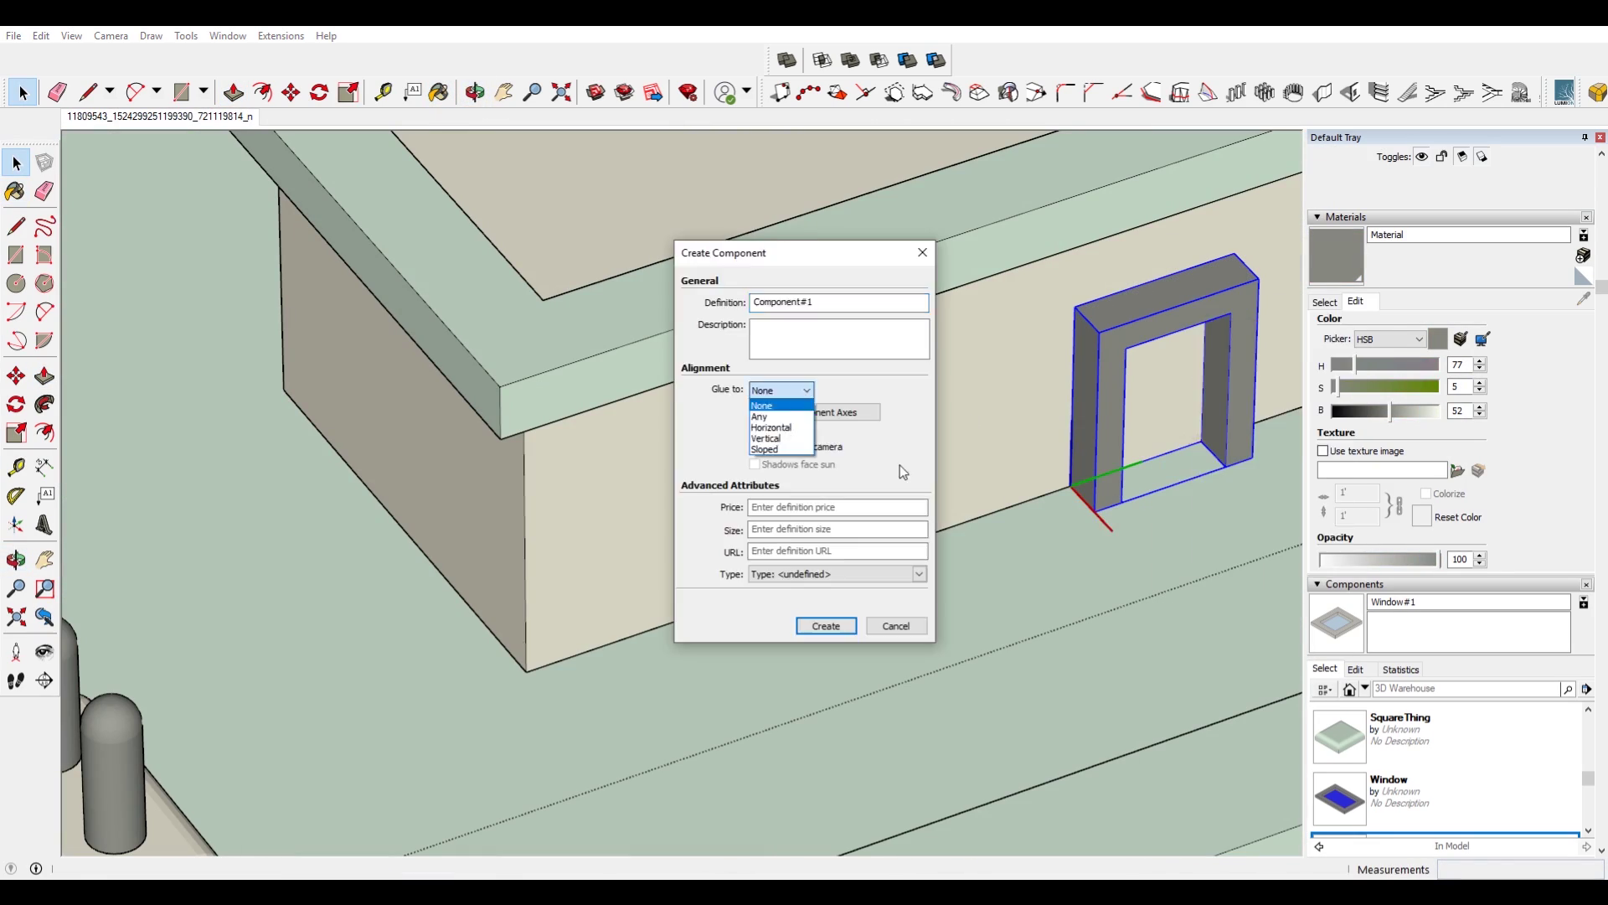
Step: Zoom out over the annex and the photo's red roof
scroll(1476, 708, "down", 4)
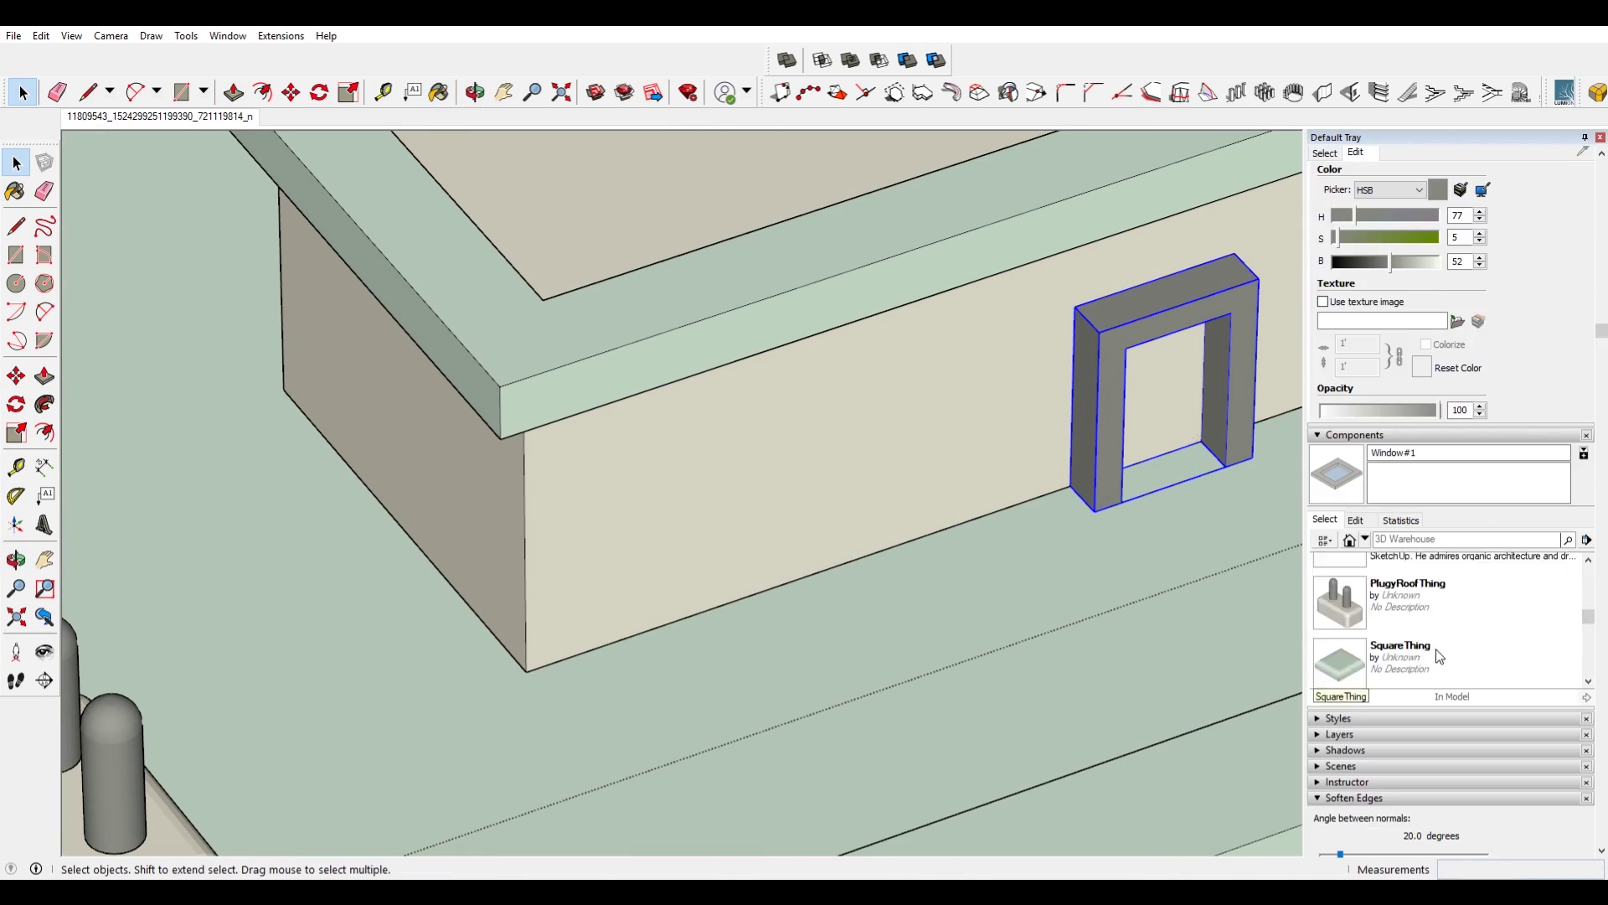
scroll(1476, 709, "down", 1)
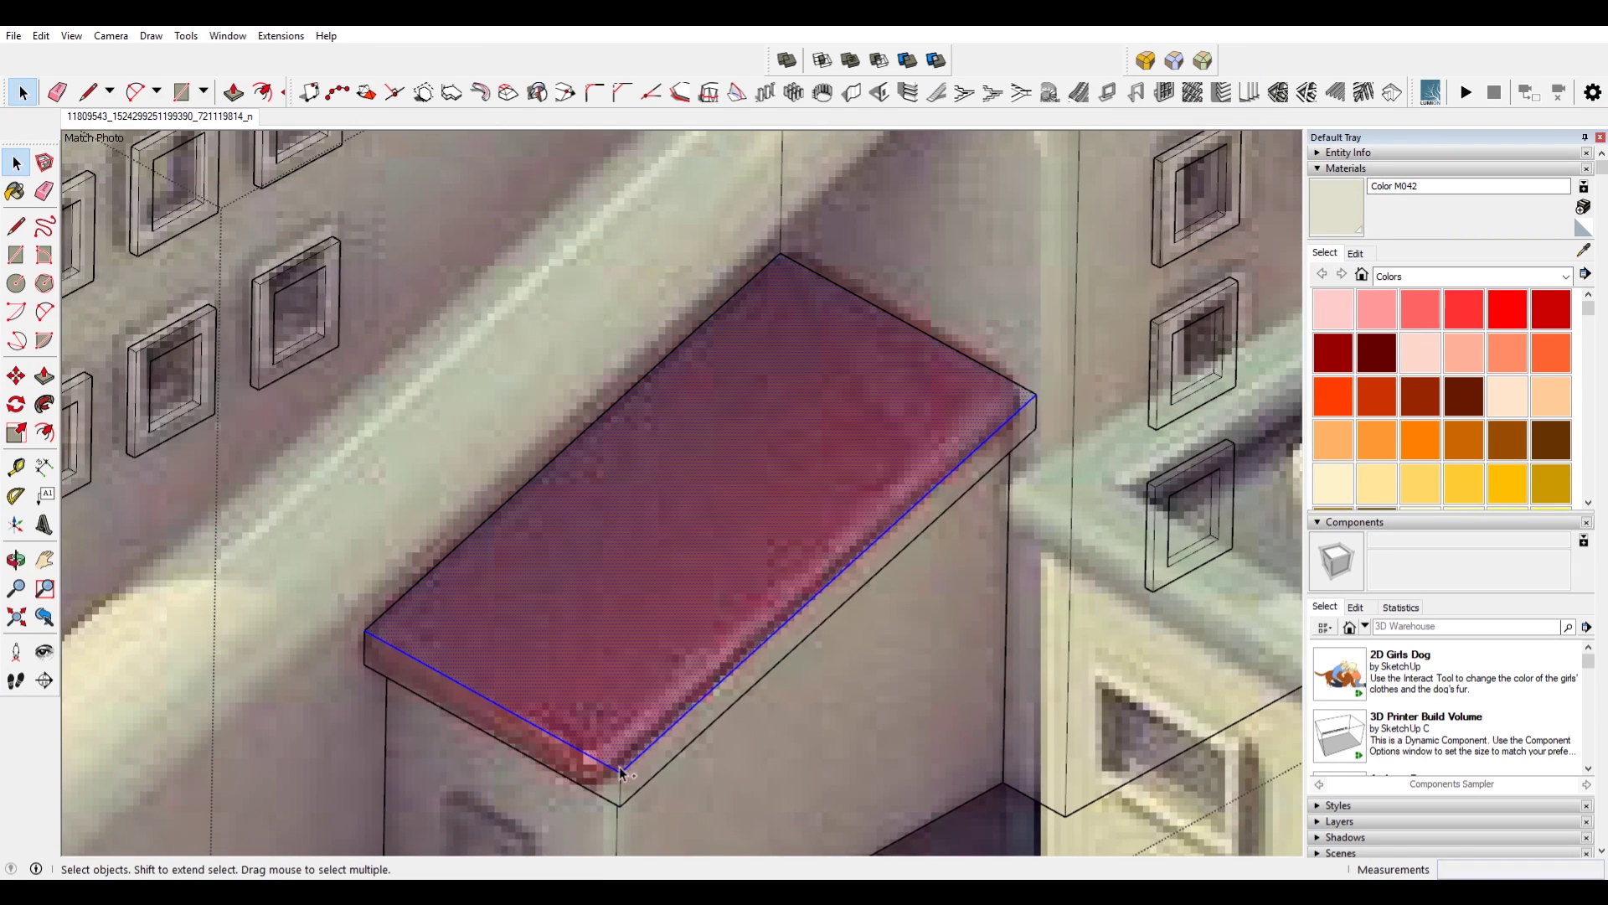
Step: Round the roof slab's edges and make the red ledge a component
left_click(1147, 64)
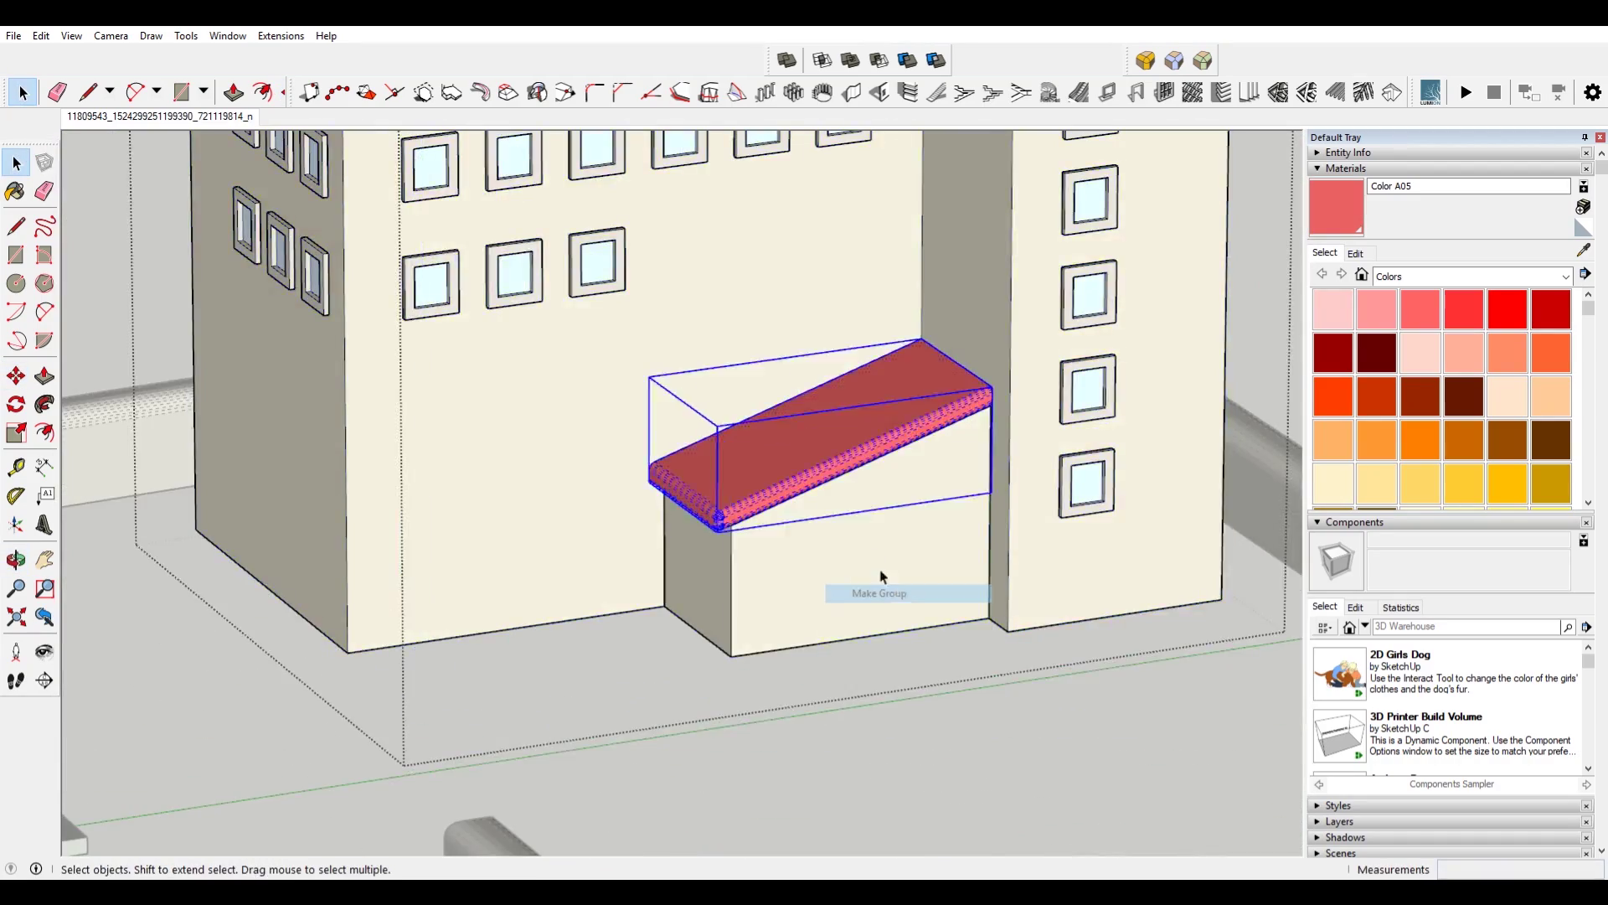
right_click(834, 551)
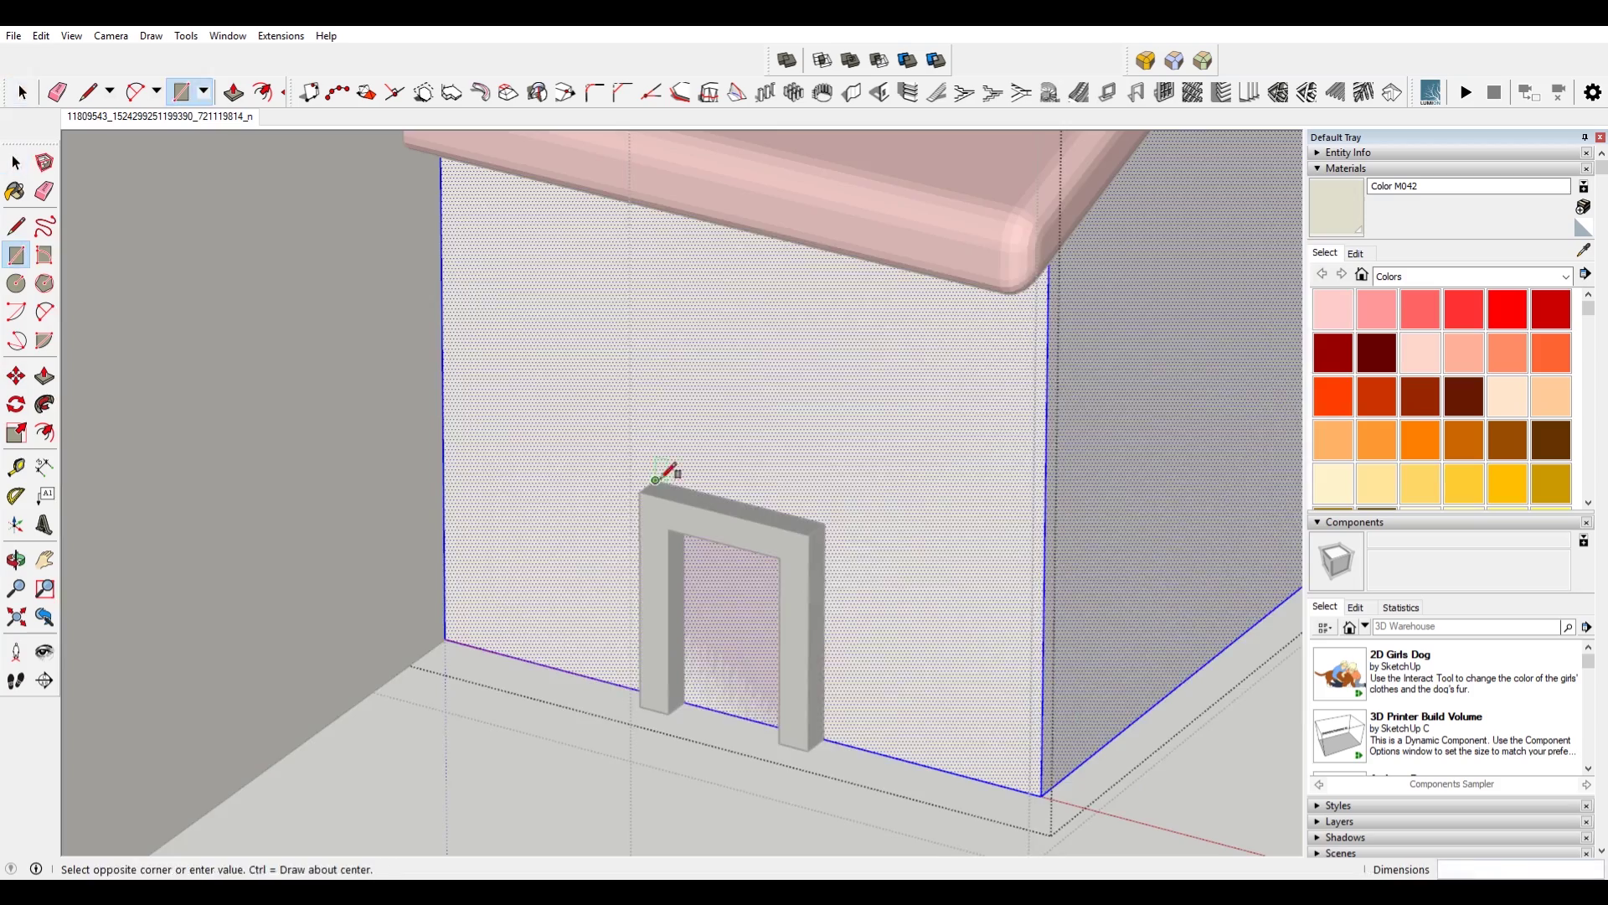
scroll(608, 616, "up", 3)
key("r")
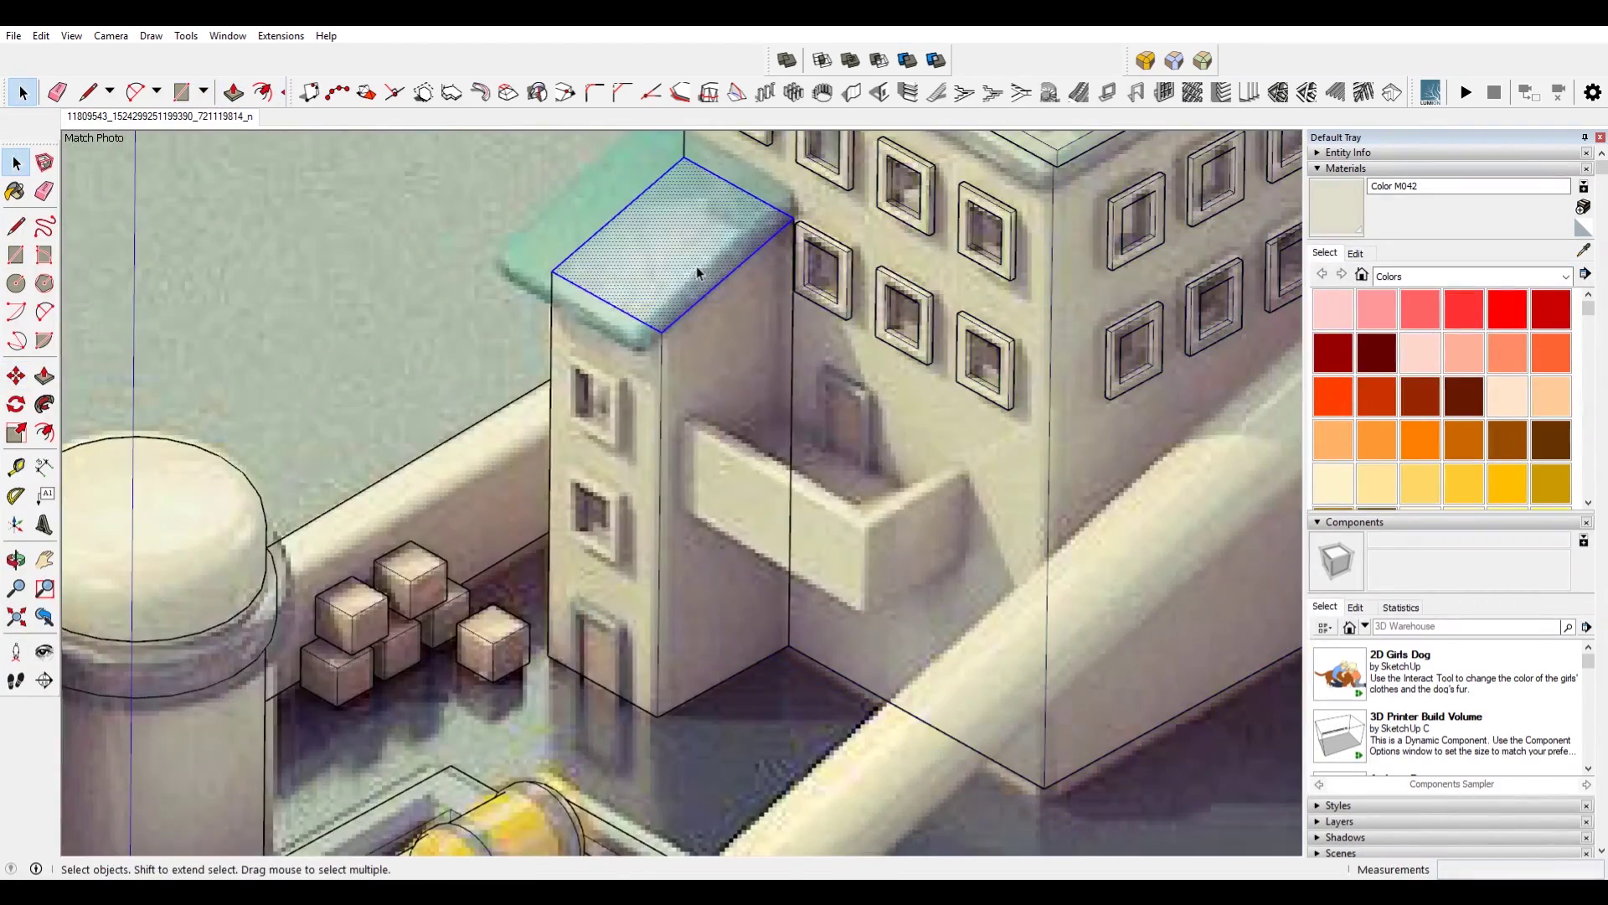
Step: Offset the tower roof edge, show the Fredo6_JointPushPull toolbar, and darken the teal colour
key("f")
left_click(593, 294)
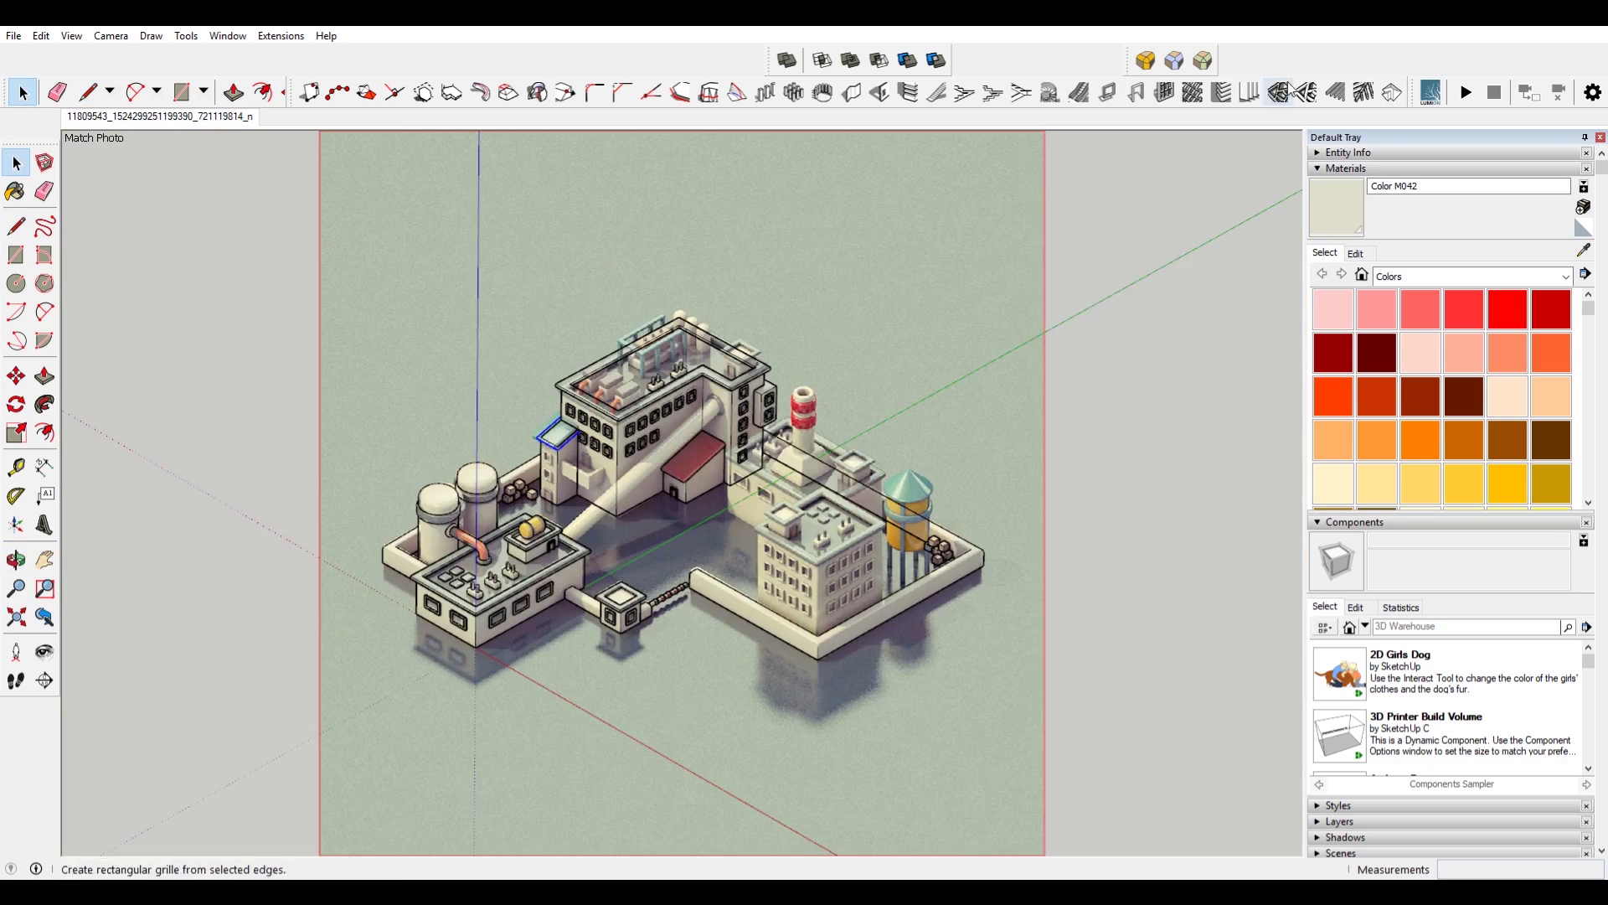
right_click(1021, 65)
left_click(1098, 276)
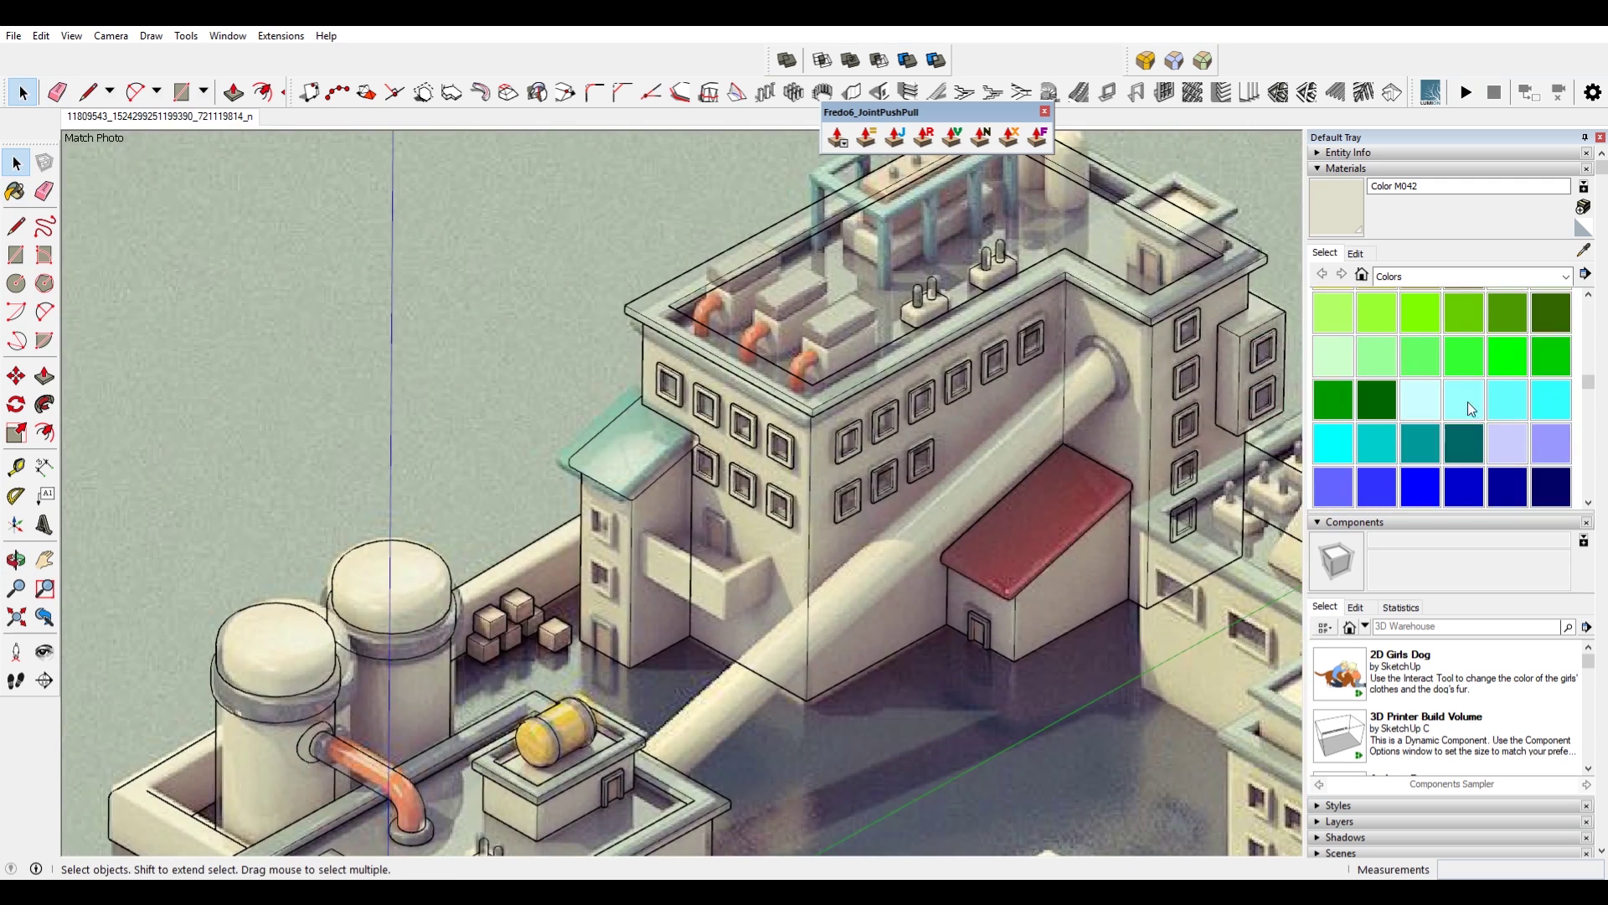
left_click(1433, 364)
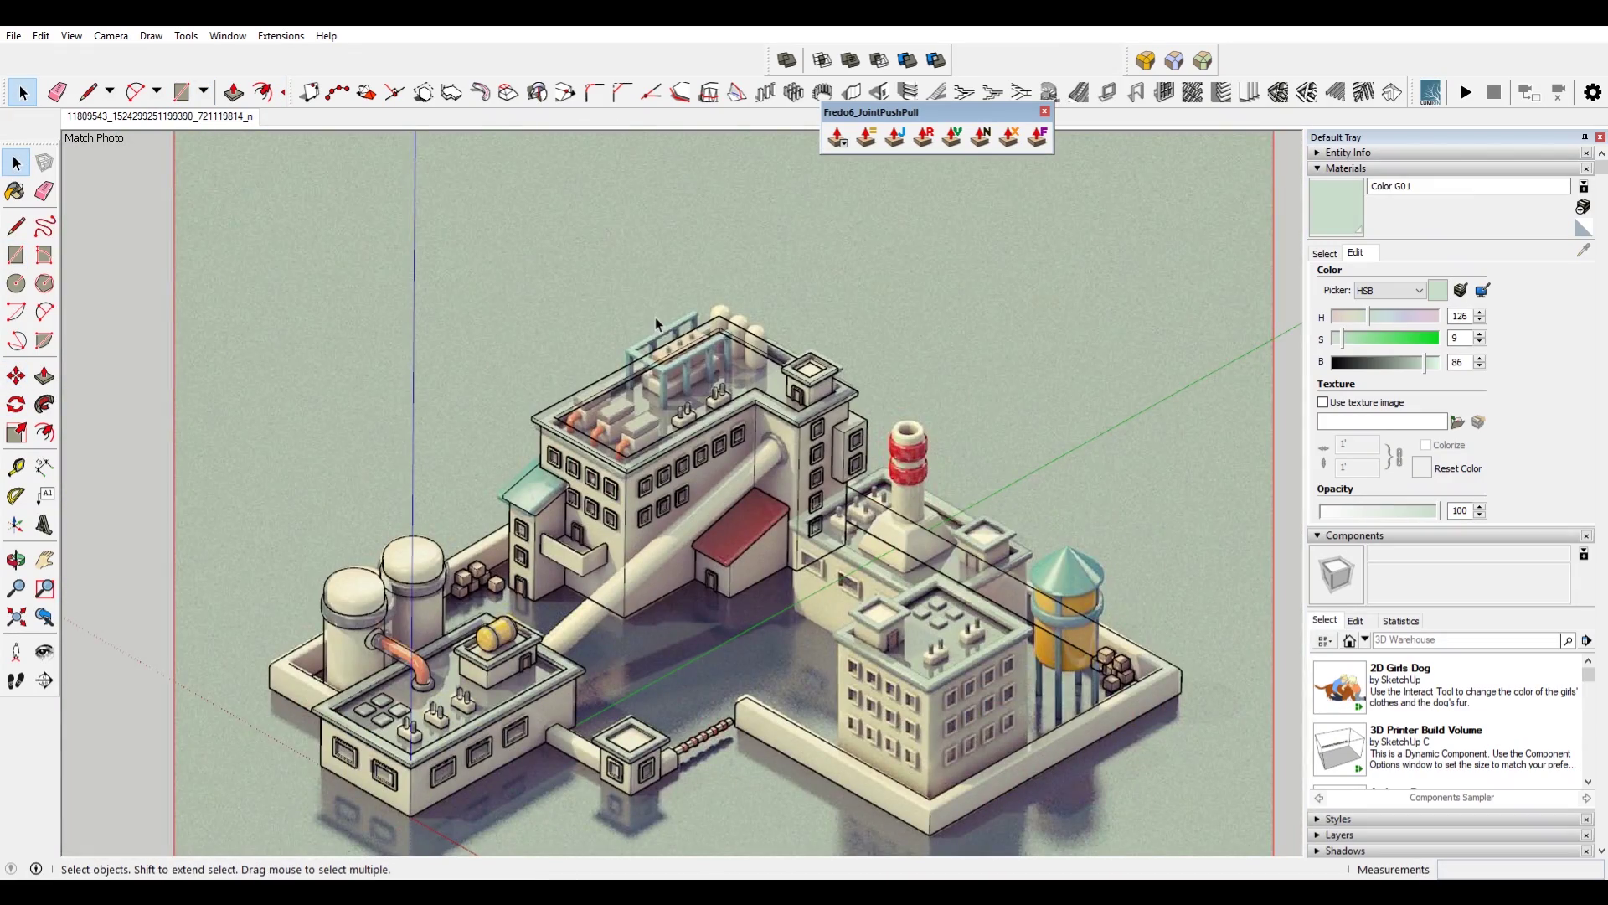
Step: Build a rooftop pillar at set height and place two copies of it
scroll(677, 426, "up", 5)
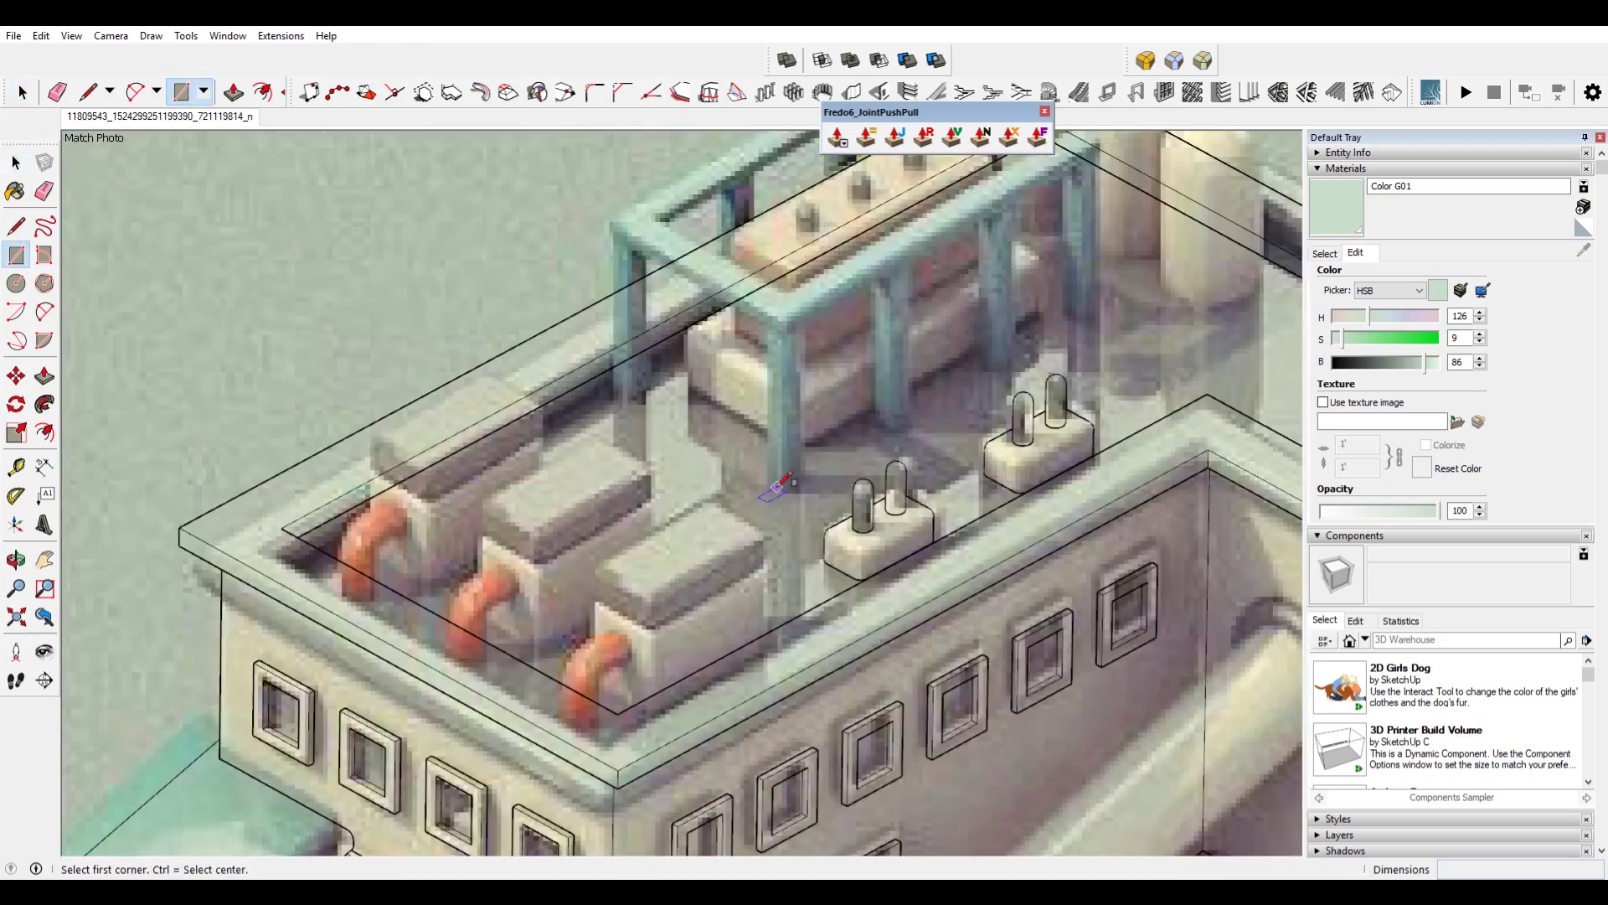
scroll(754, 352, "up", 4)
left_click(788, 308)
scroll(788, 309, "up", 3)
key("s")
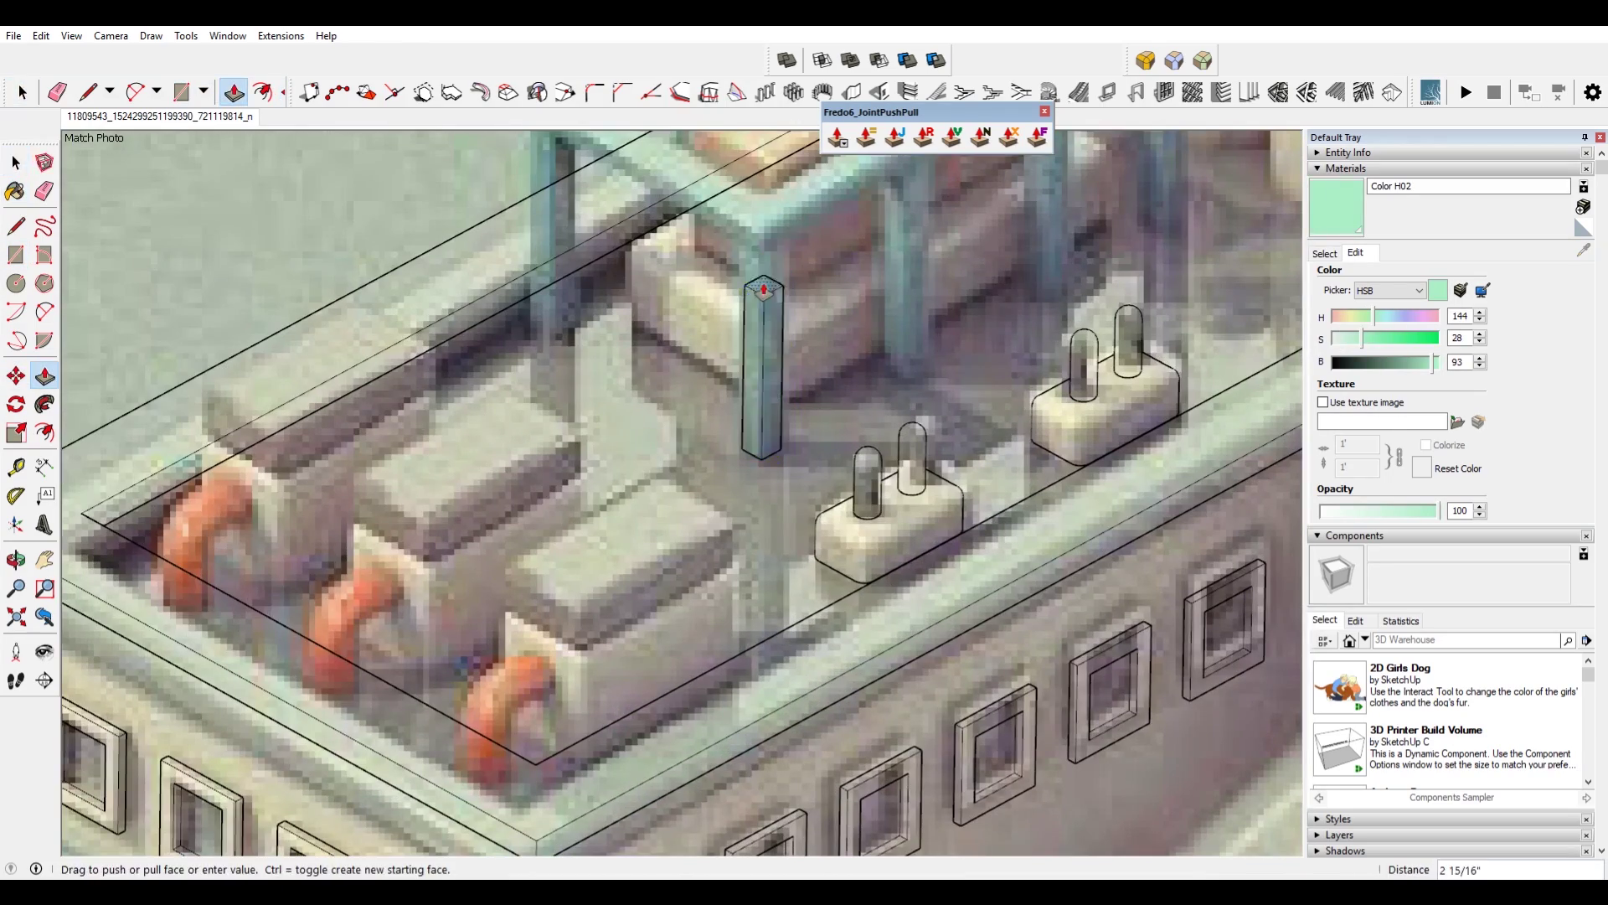
scroll(765, 295, "down", 5)
scroll(871, 368, "up", 3)
left_click(654, 480)
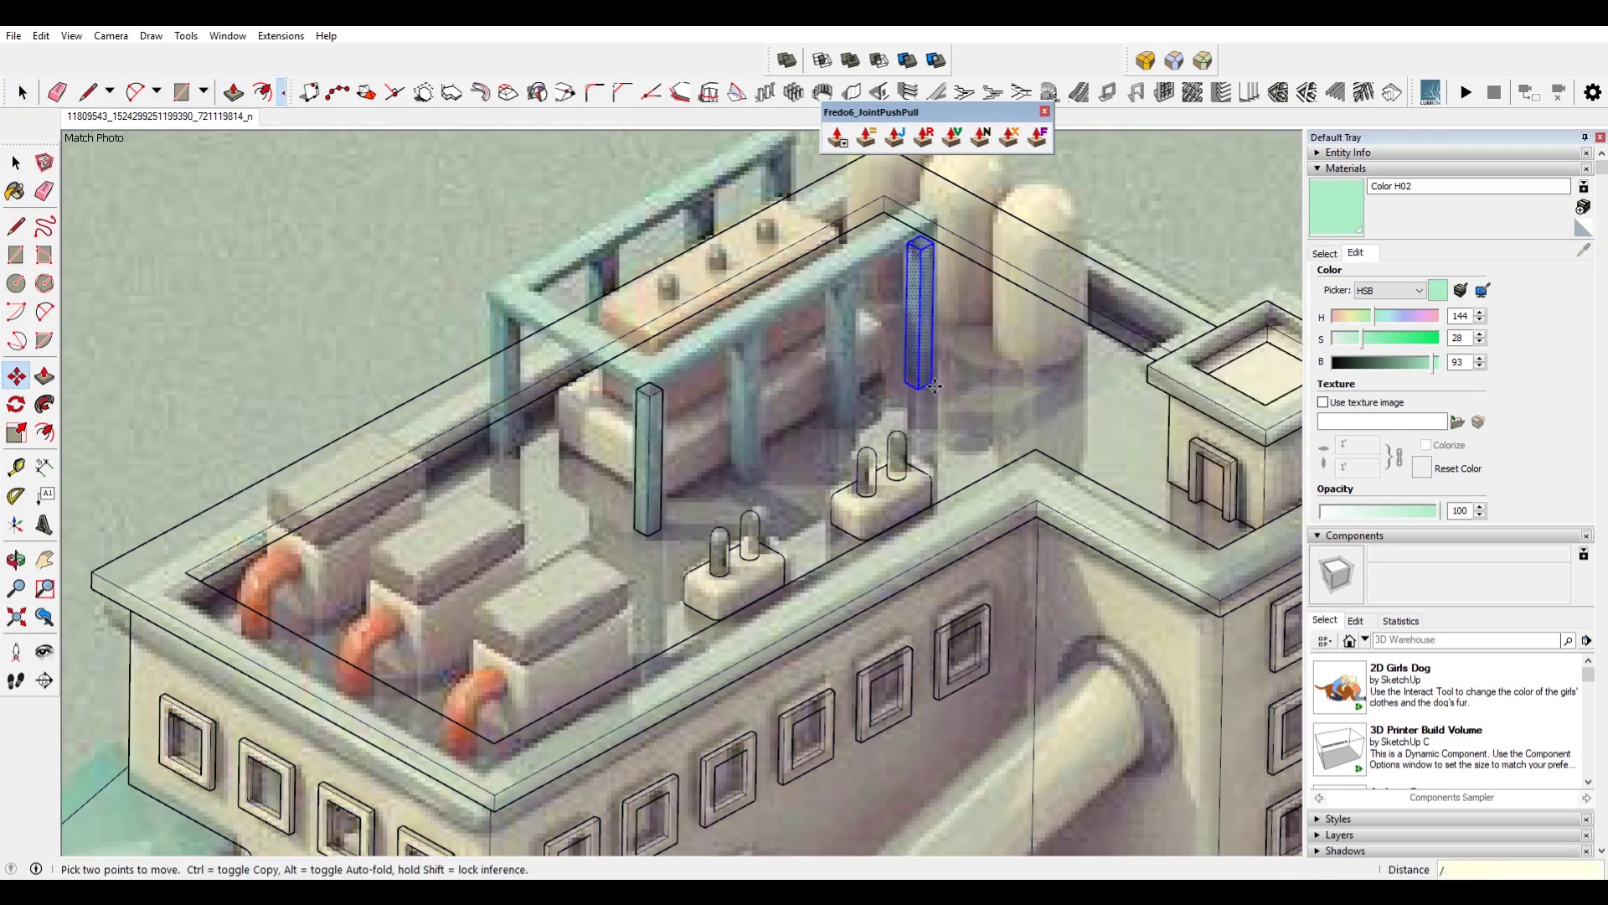
left_click(507, 463)
scroll(507, 463, "up", 3)
key("r")
left_click(482, 312)
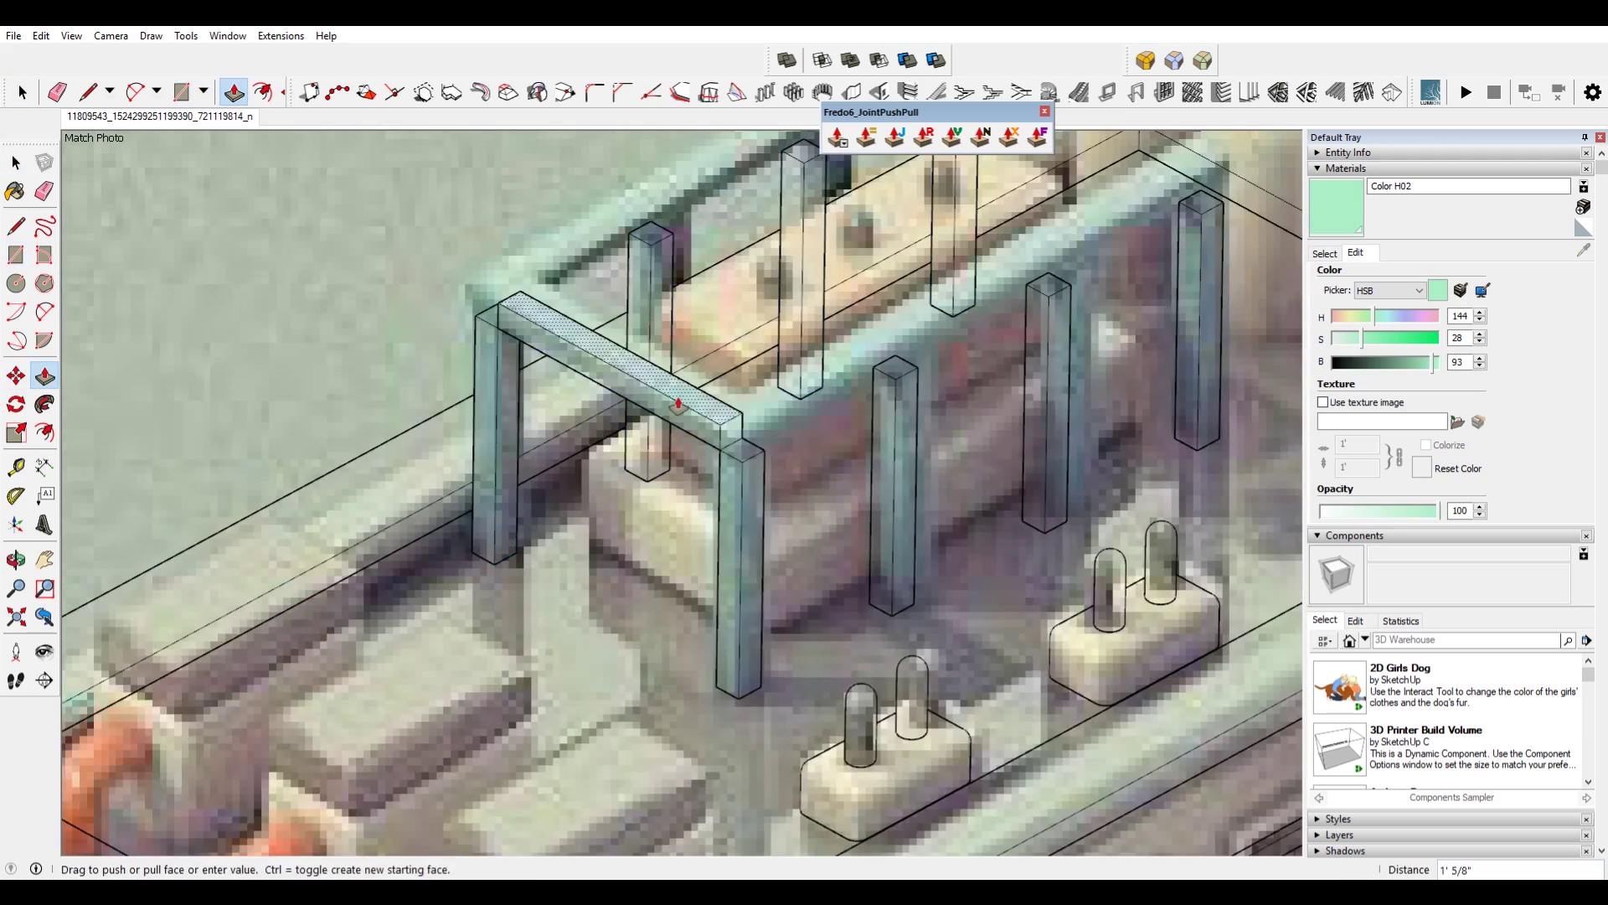
Step: Scale a pillar to a new height and duplicate it into a row
key("space")
scroll(742, 464, "down", 5)
scroll(742, 465, "up", 3)
left_click(716, 439)
scroll(716, 439, "up", 2)
key("s")
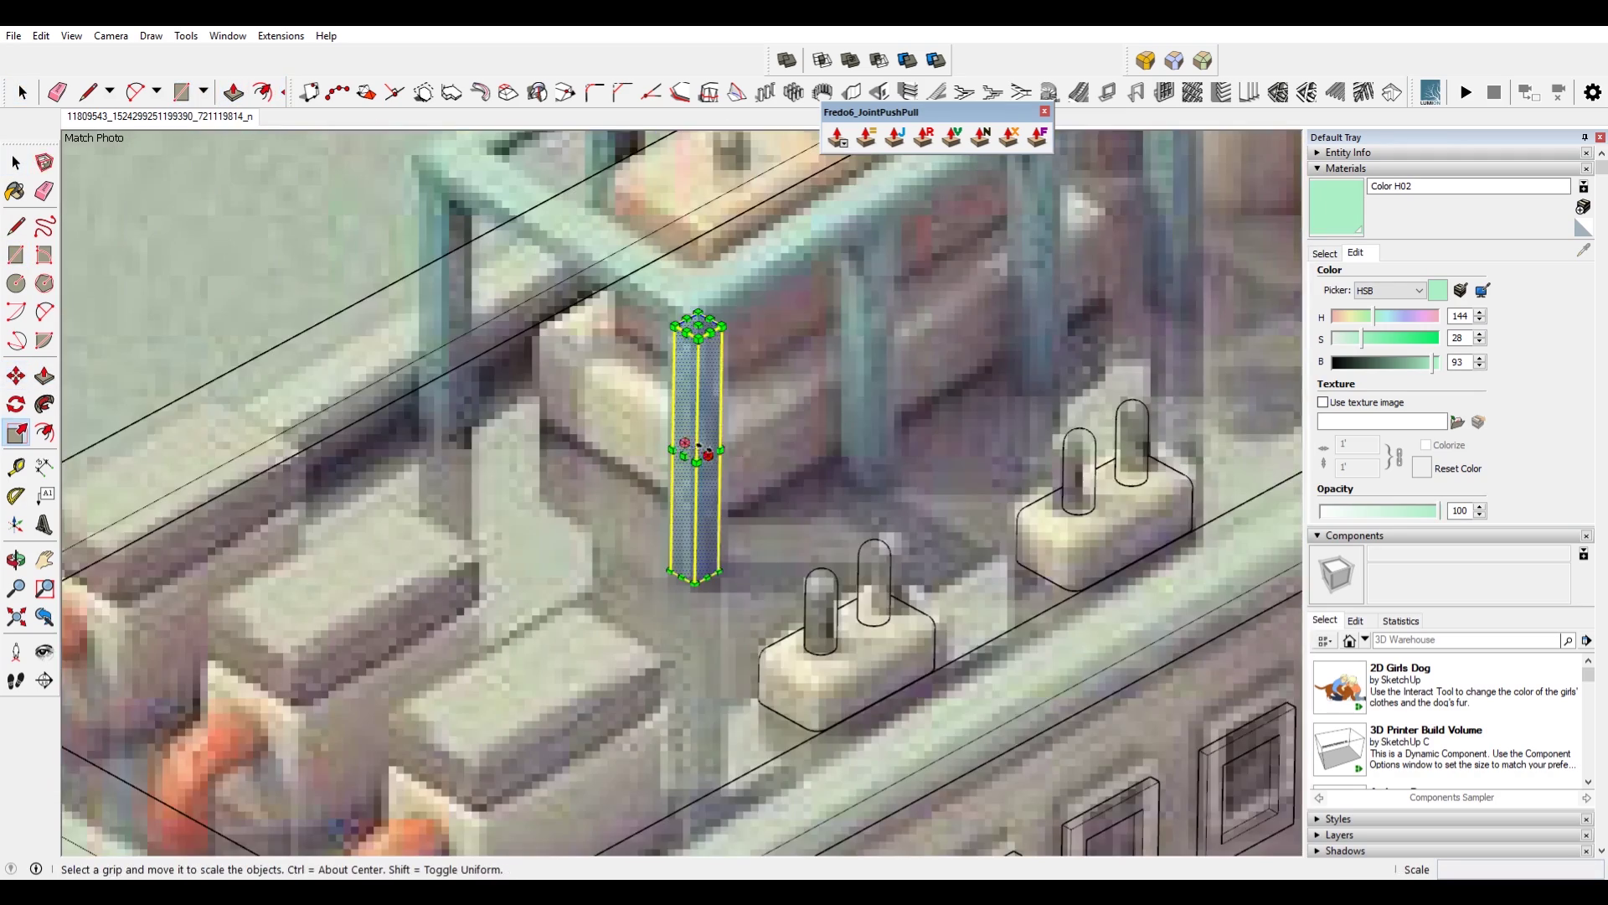
scroll(725, 501, "up", 1)
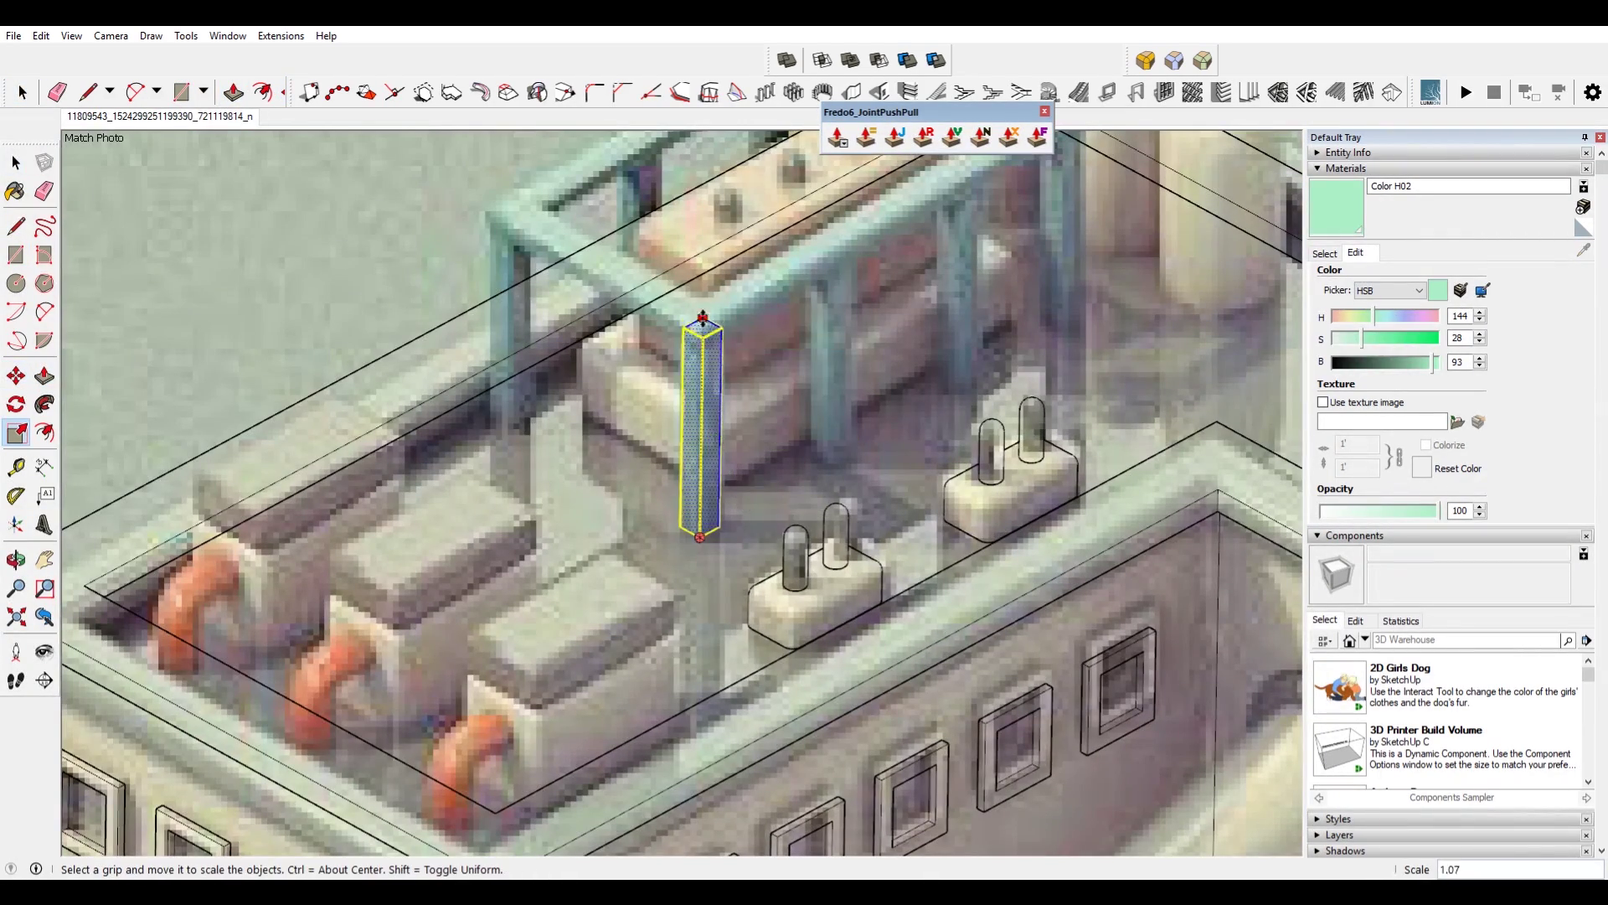
left_click(702, 319)
key("space")
scroll(702, 419, "up", 3)
scroll(694, 519, "down", 2)
key("m")
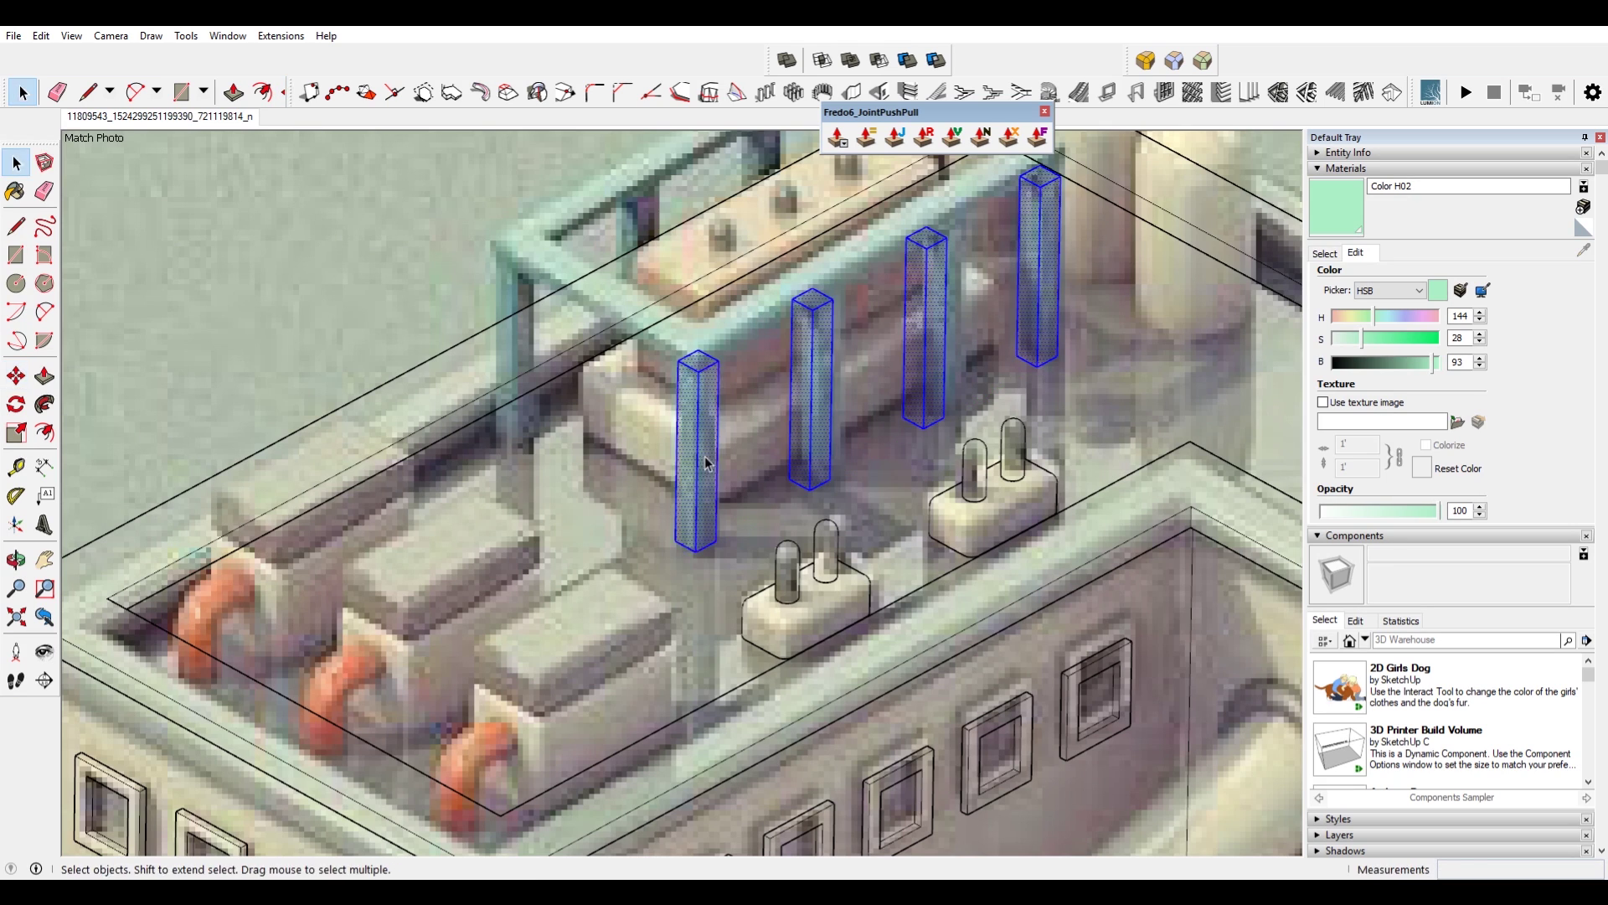
Step: Erase leftover edges on the green rooftop frame, checking it from below and above
key("r")
scroll(536, 285, "up", 2)
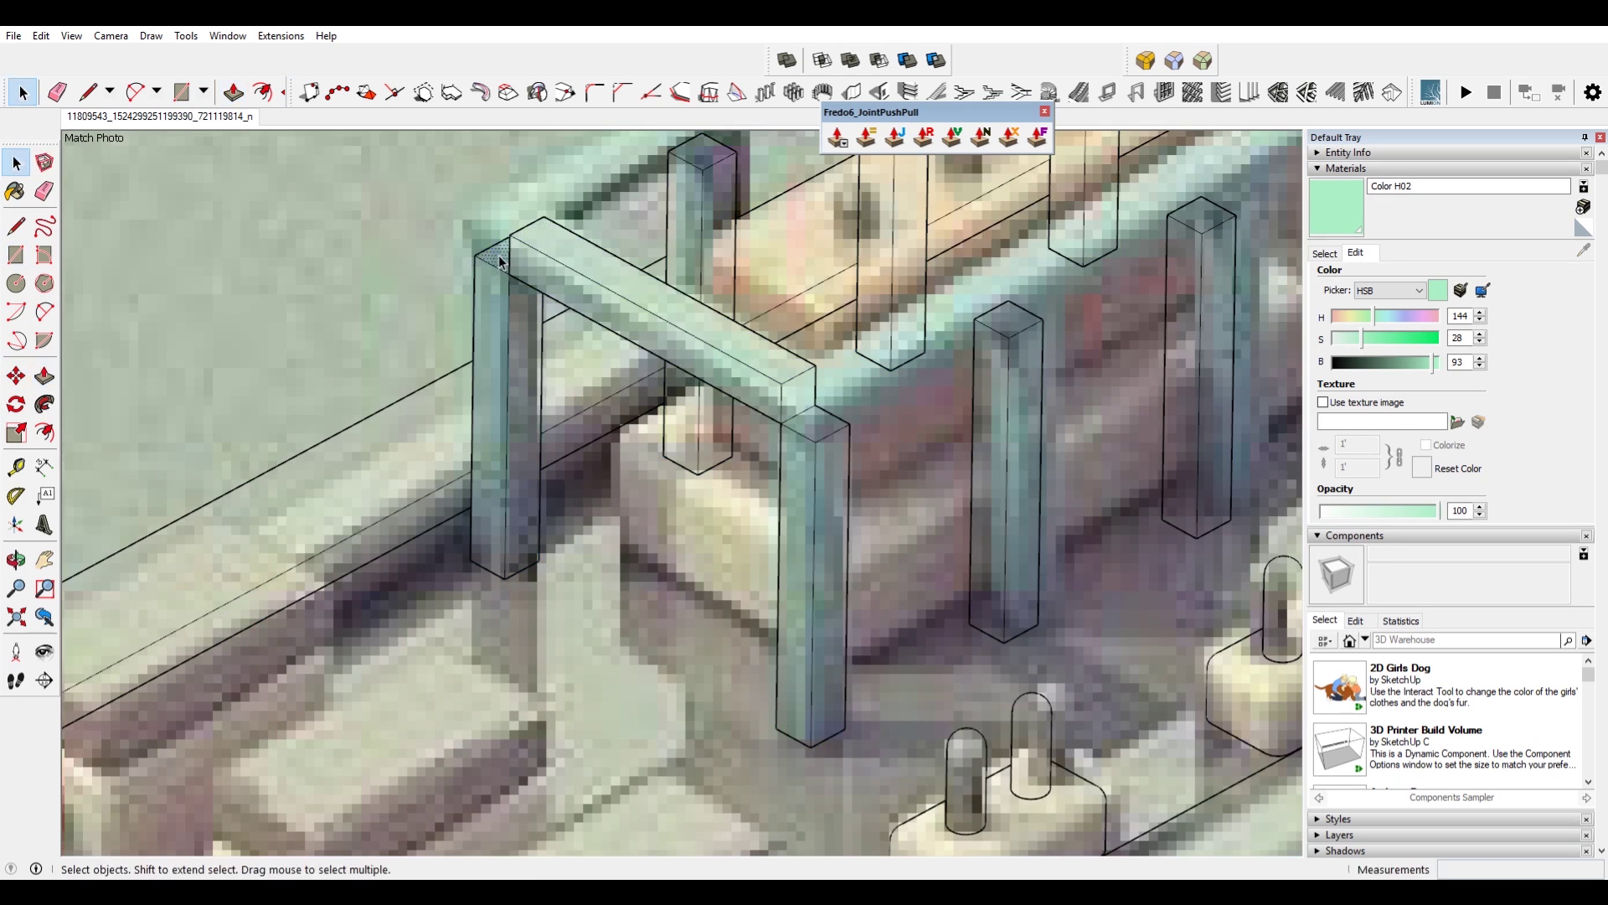
scroll(586, 318, "down", 3)
scroll(630, 349, "up", 4)
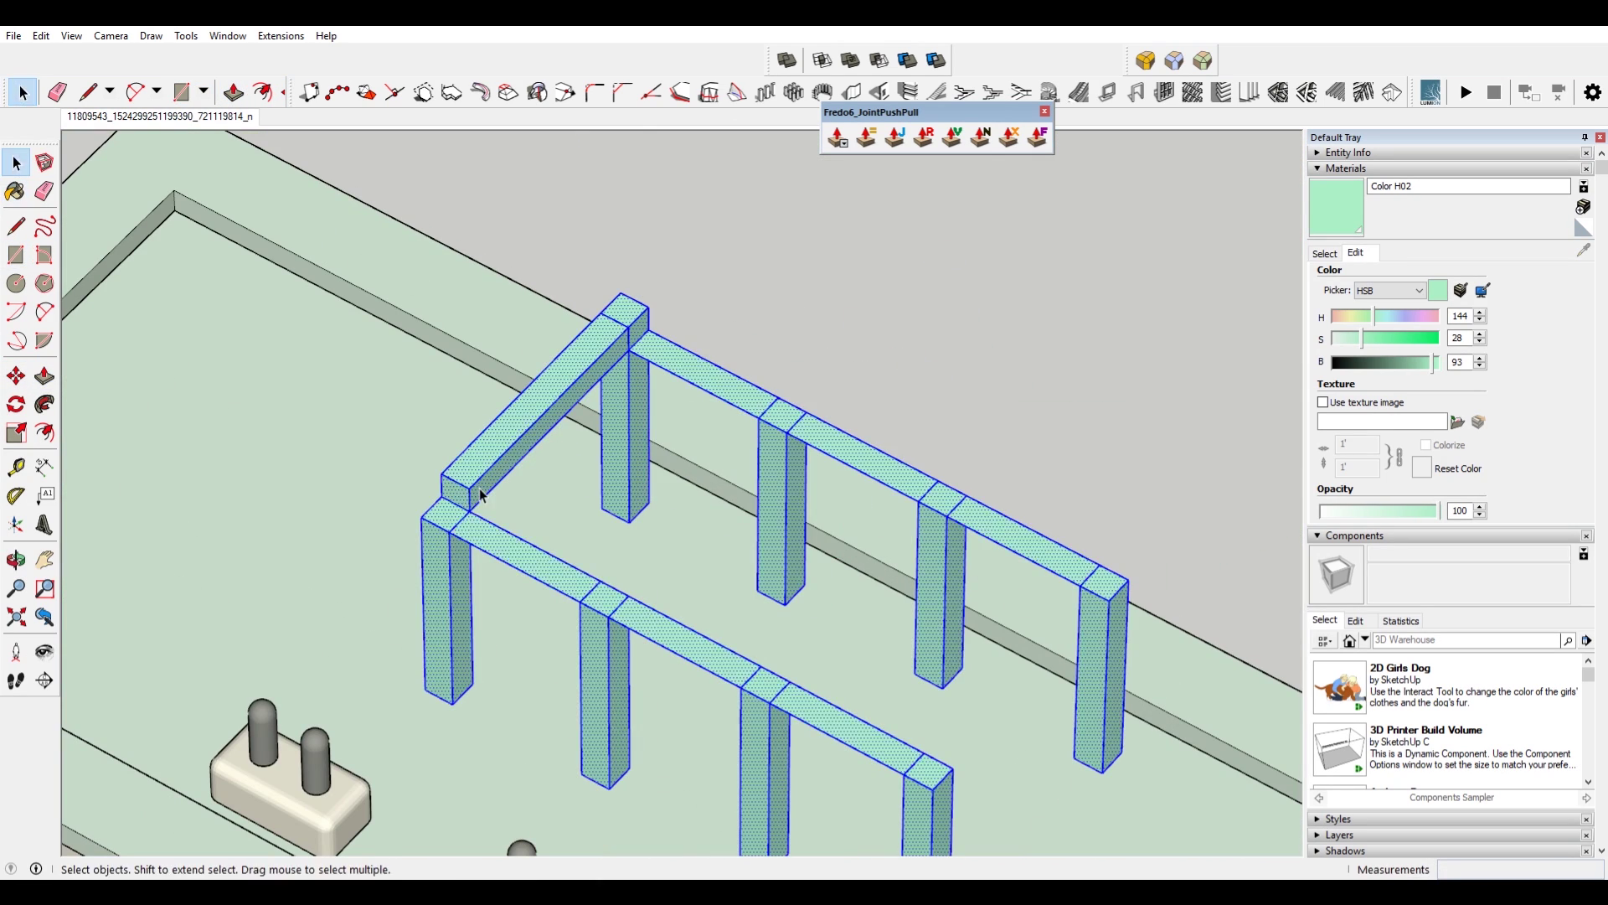
key("e")
scroll(922, 485, "up", 2)
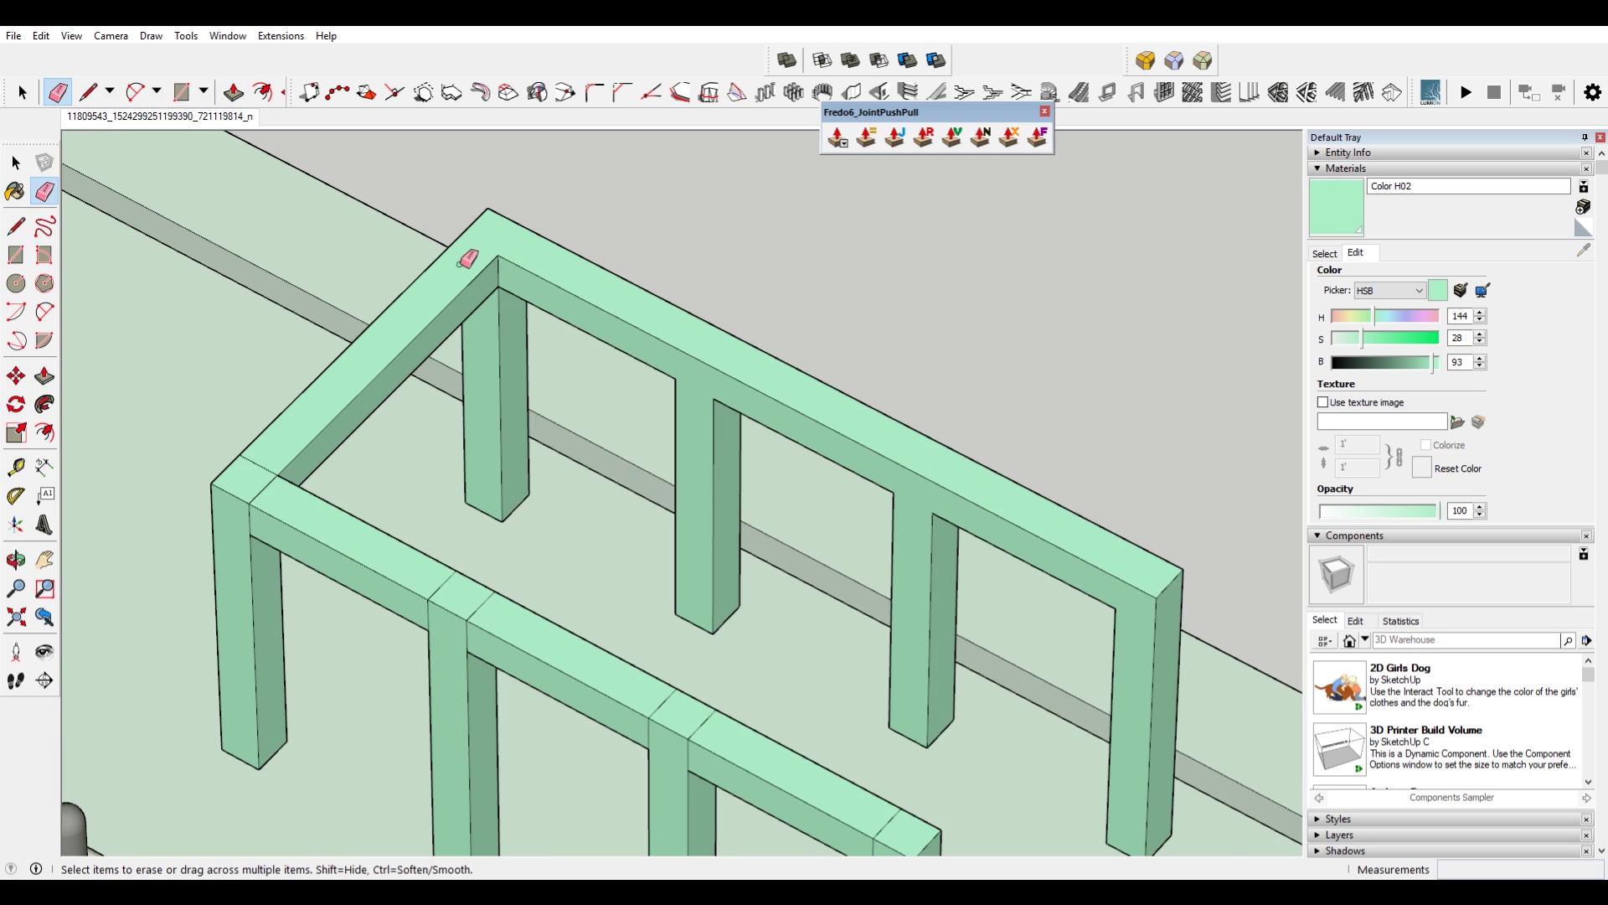
scroll(715, 678, "down", 3)
middle_click_drag(715, 679, 718, 617)
scroll(646, 445, "up", 3)
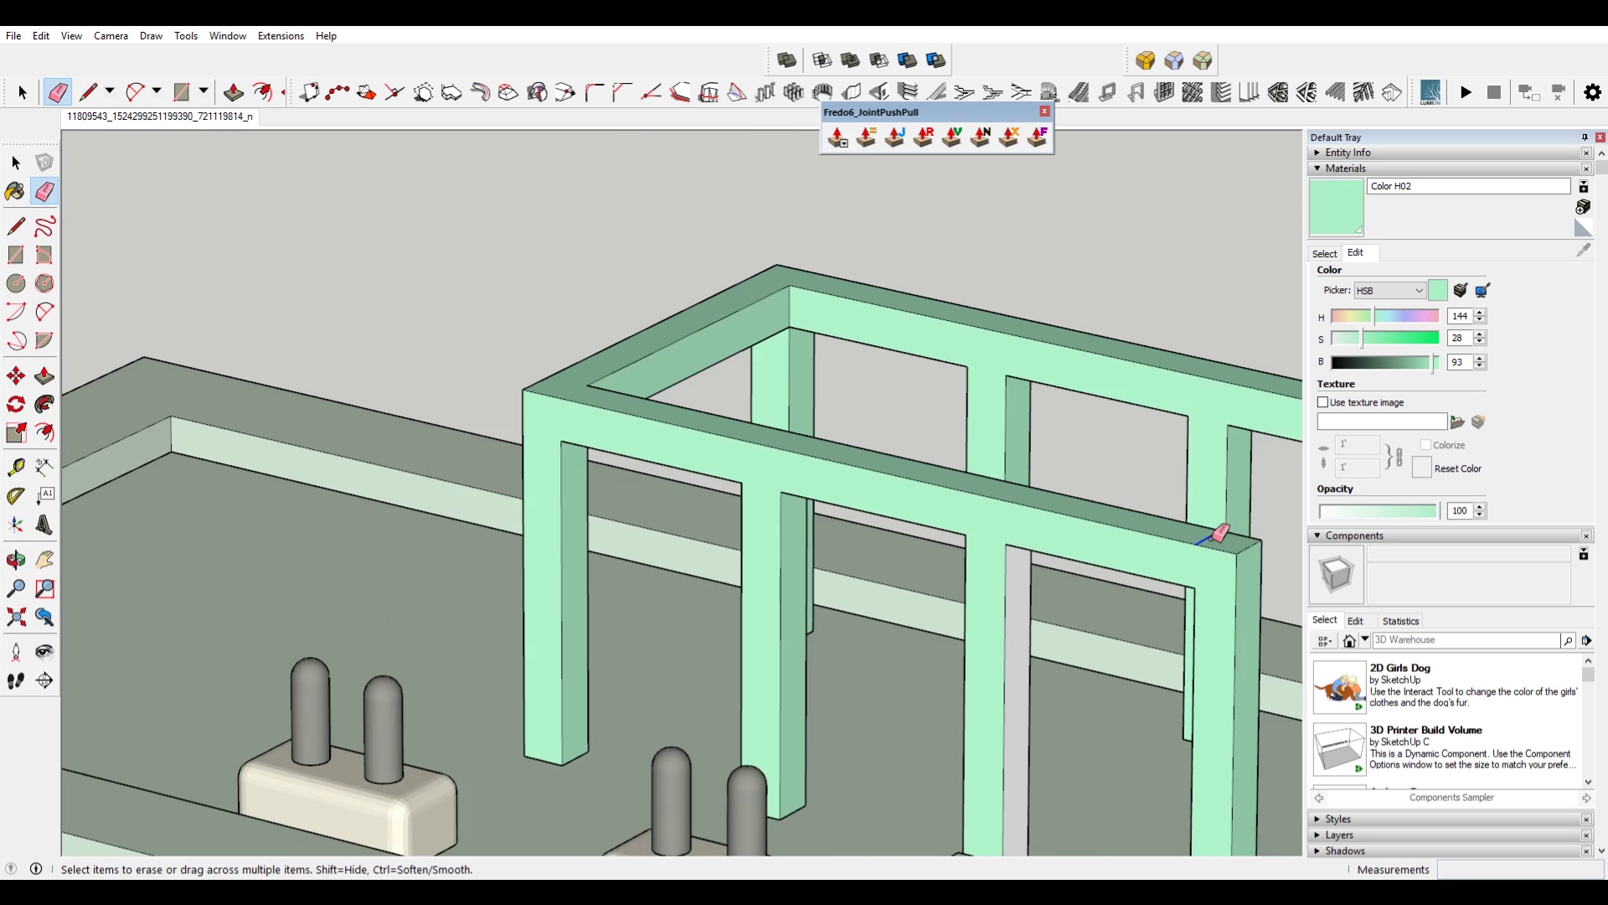
scroll(556, 575, "down", 3)
mouse_move(556, 575)
middle_mouse_down()
mouse_move(556, 388)
mouse_move(646, 209)
middle_mouse_up()
scroll(945, 340, "up", 3)
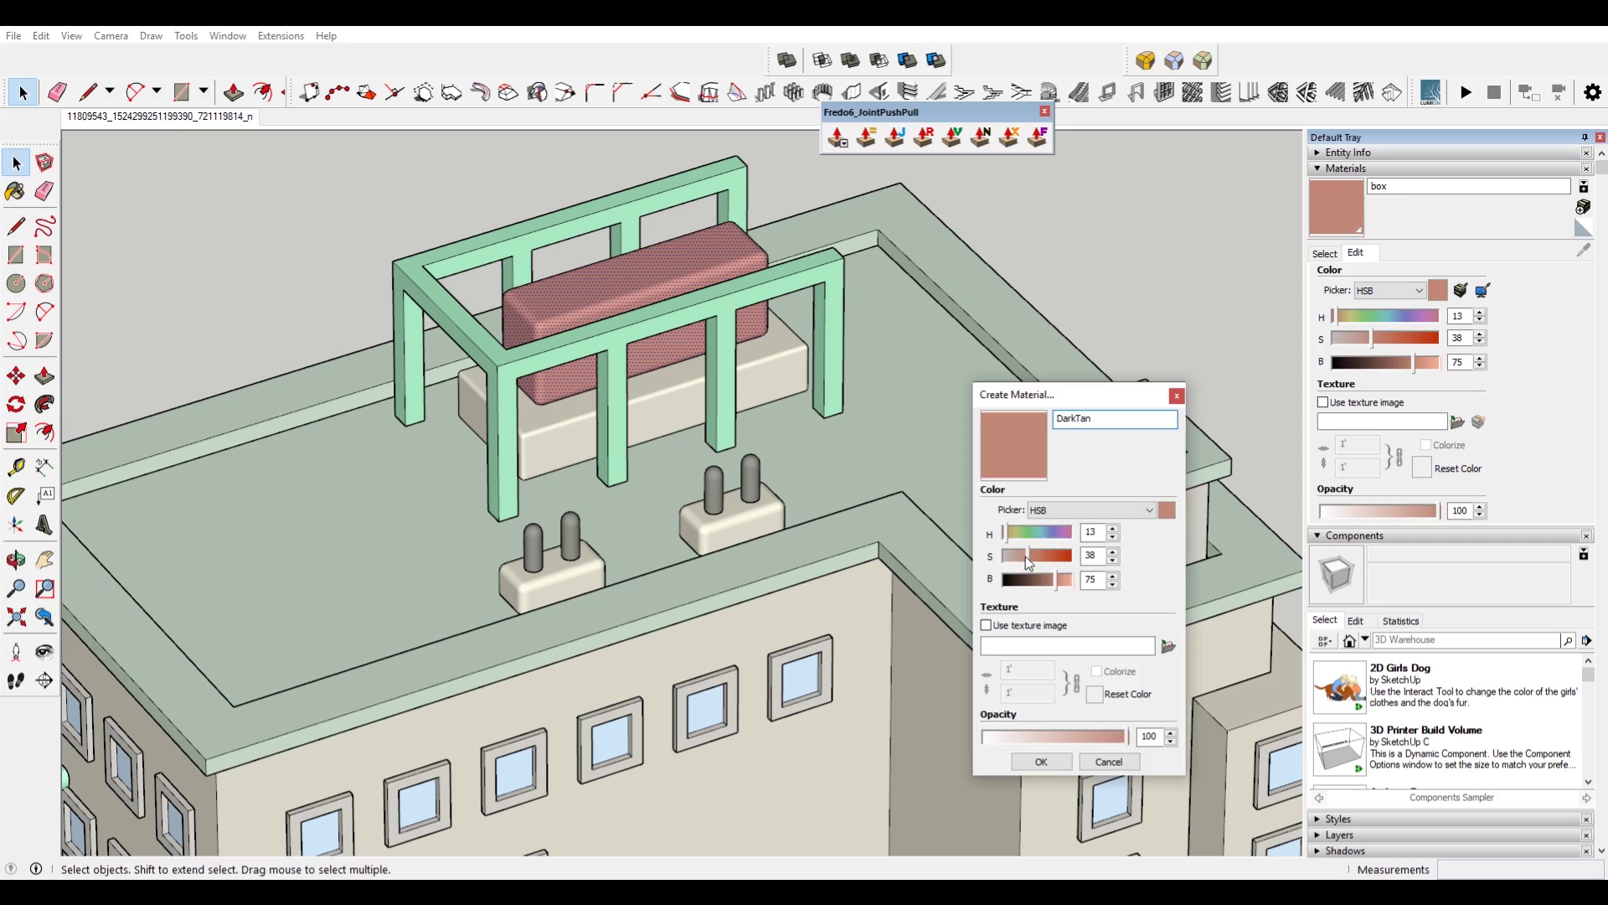
Step: Create the DarkTan material at saturation 16, then lighten a material to brightness 88
left_click_drag(1030, 555, 1014, 555)
left_click(1041, 762)
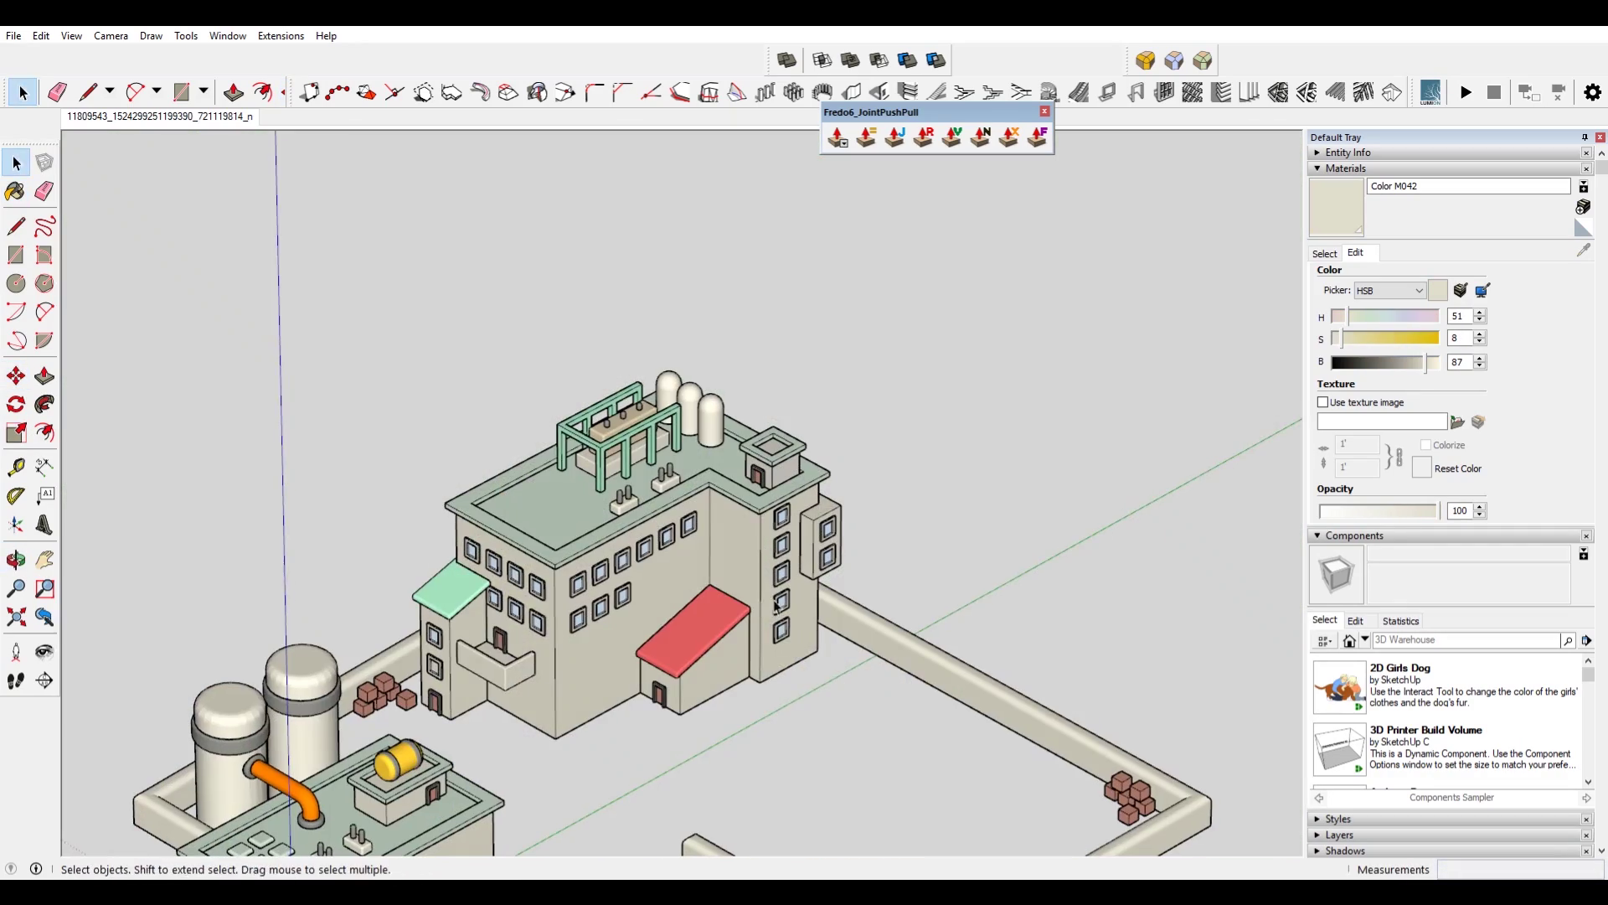
left_click_drag(1416, 363, 1425, 362)
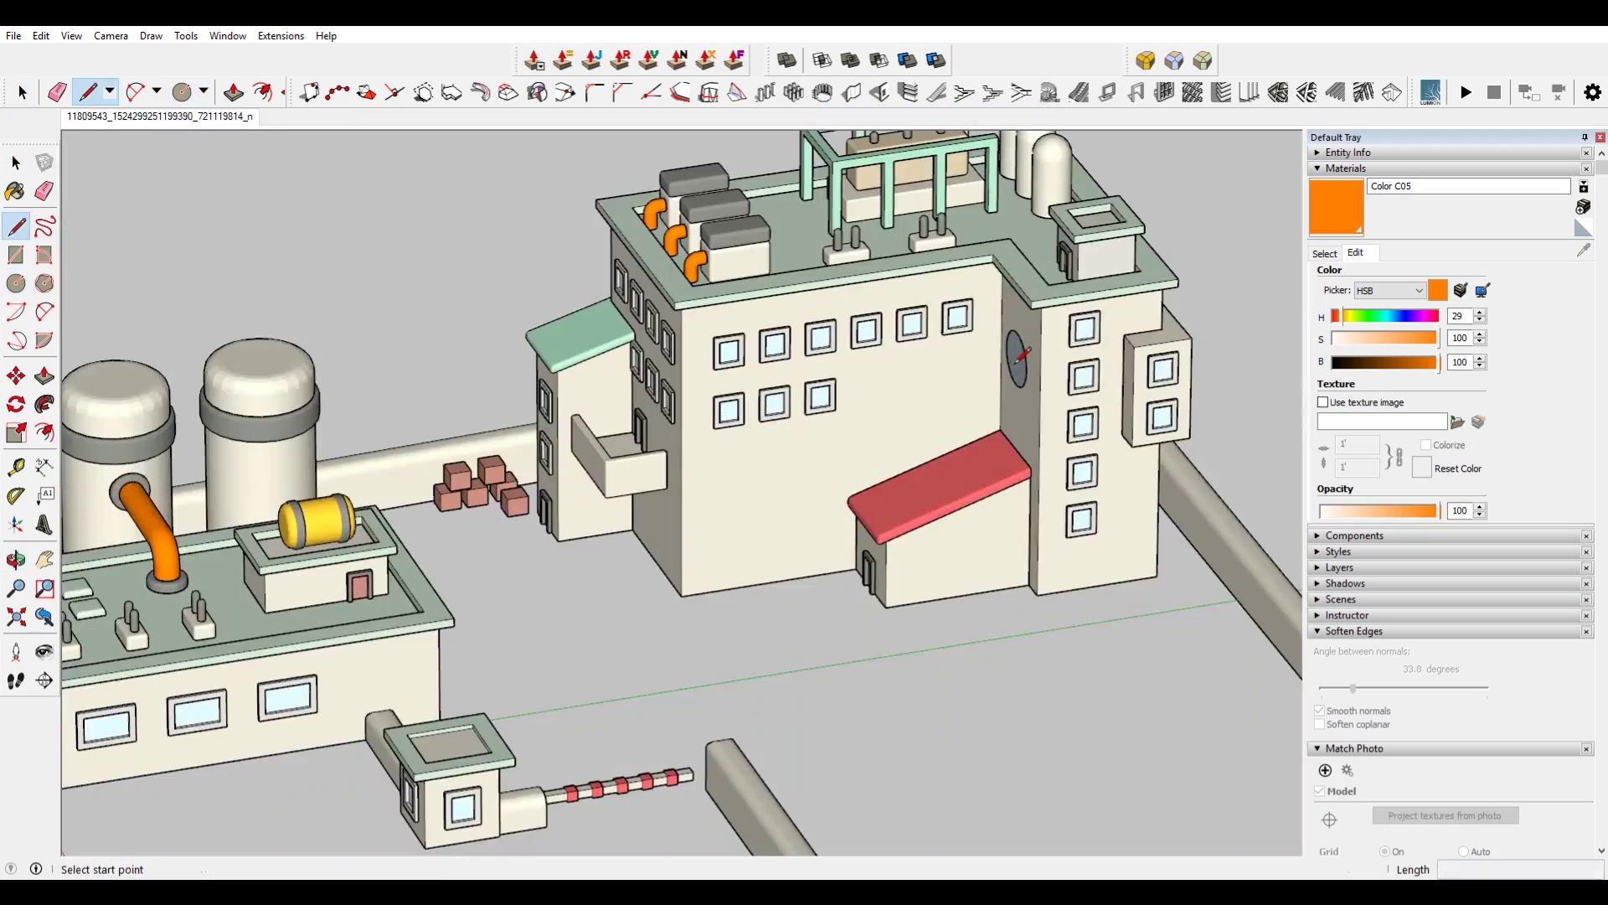
Step: Draw the pipe's path line from the building across the courtyard
left_click(1020, 356)
middle_click_drag(1021, 356, 399, 373)
Step: Orbit to a new view of the factory and return to selecting
middle_click_drag(263, 500, 868, 392)
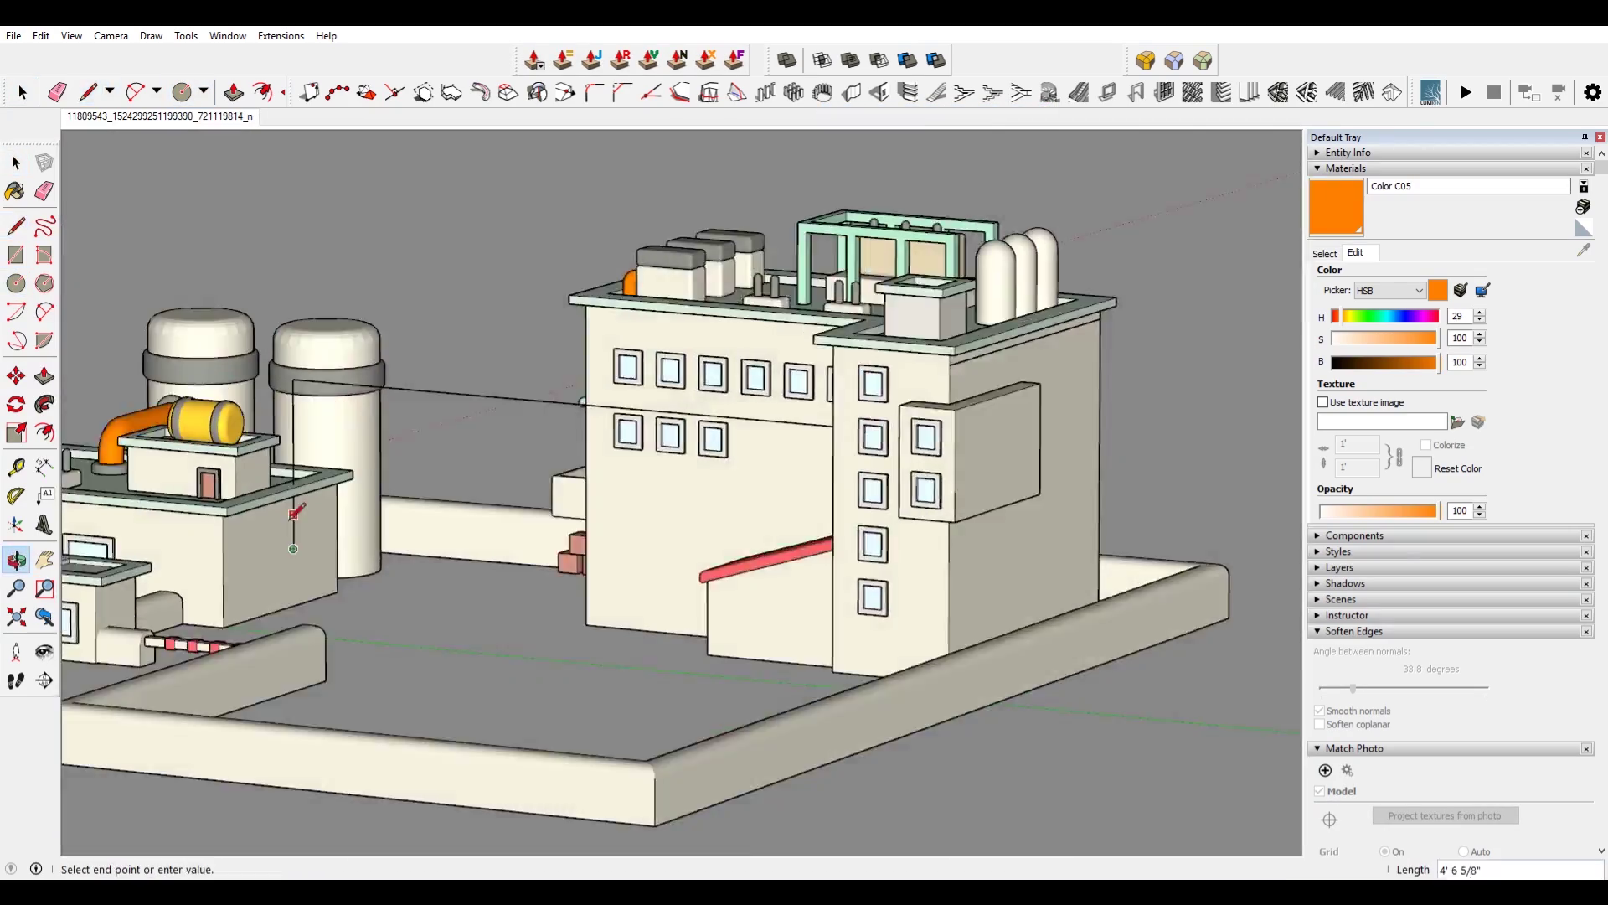
key("space")
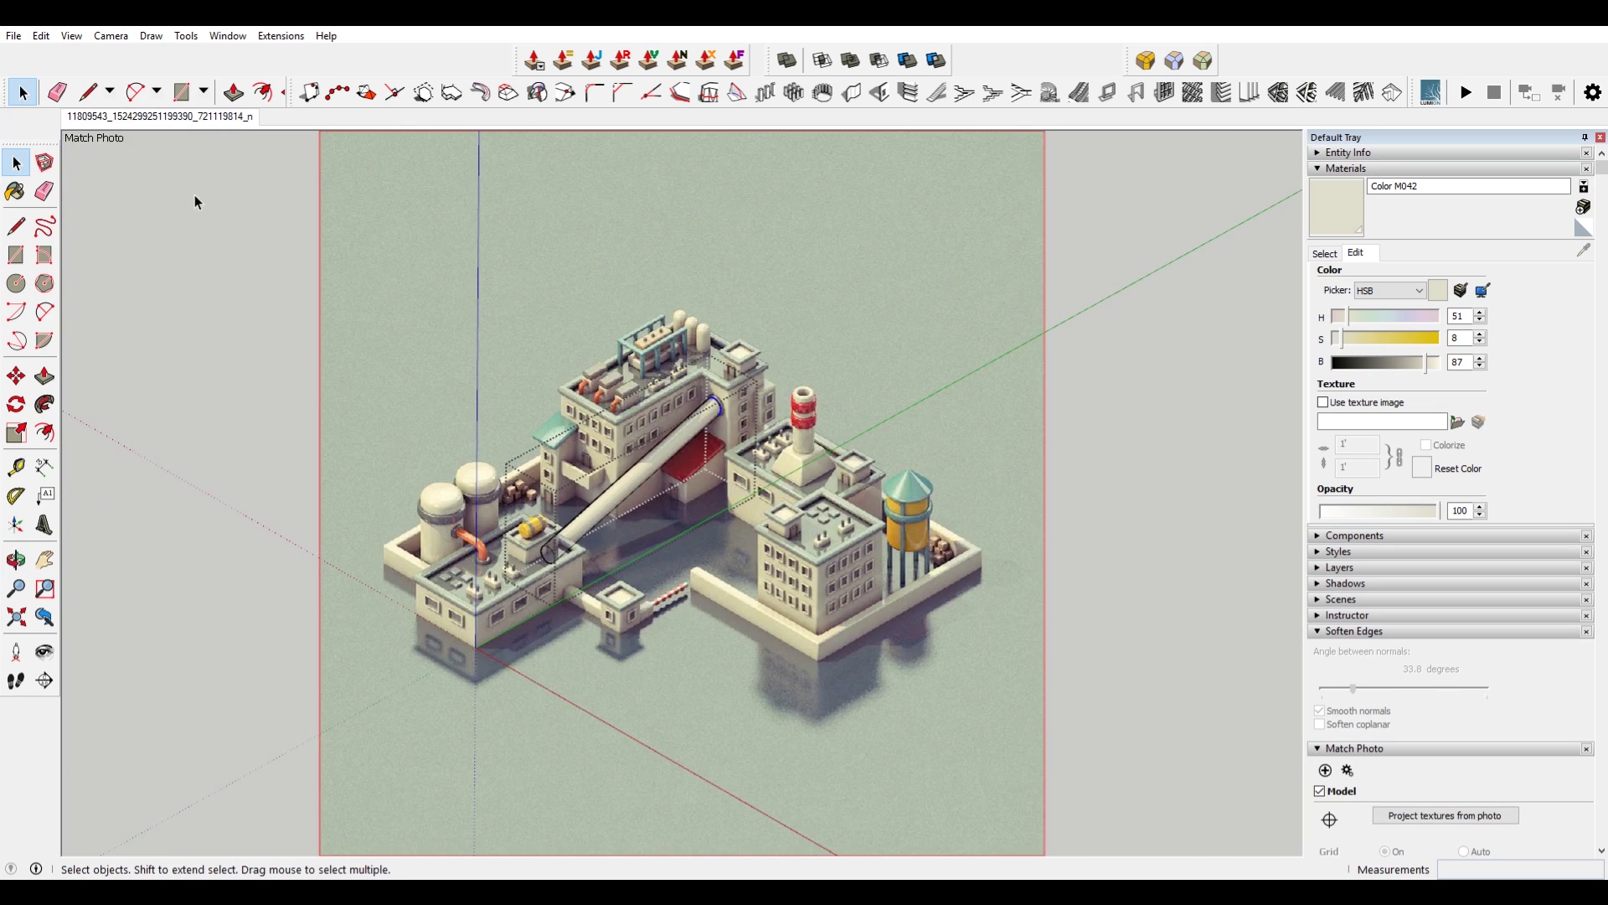
key("space")
scroll(569, 384, "down", 5)
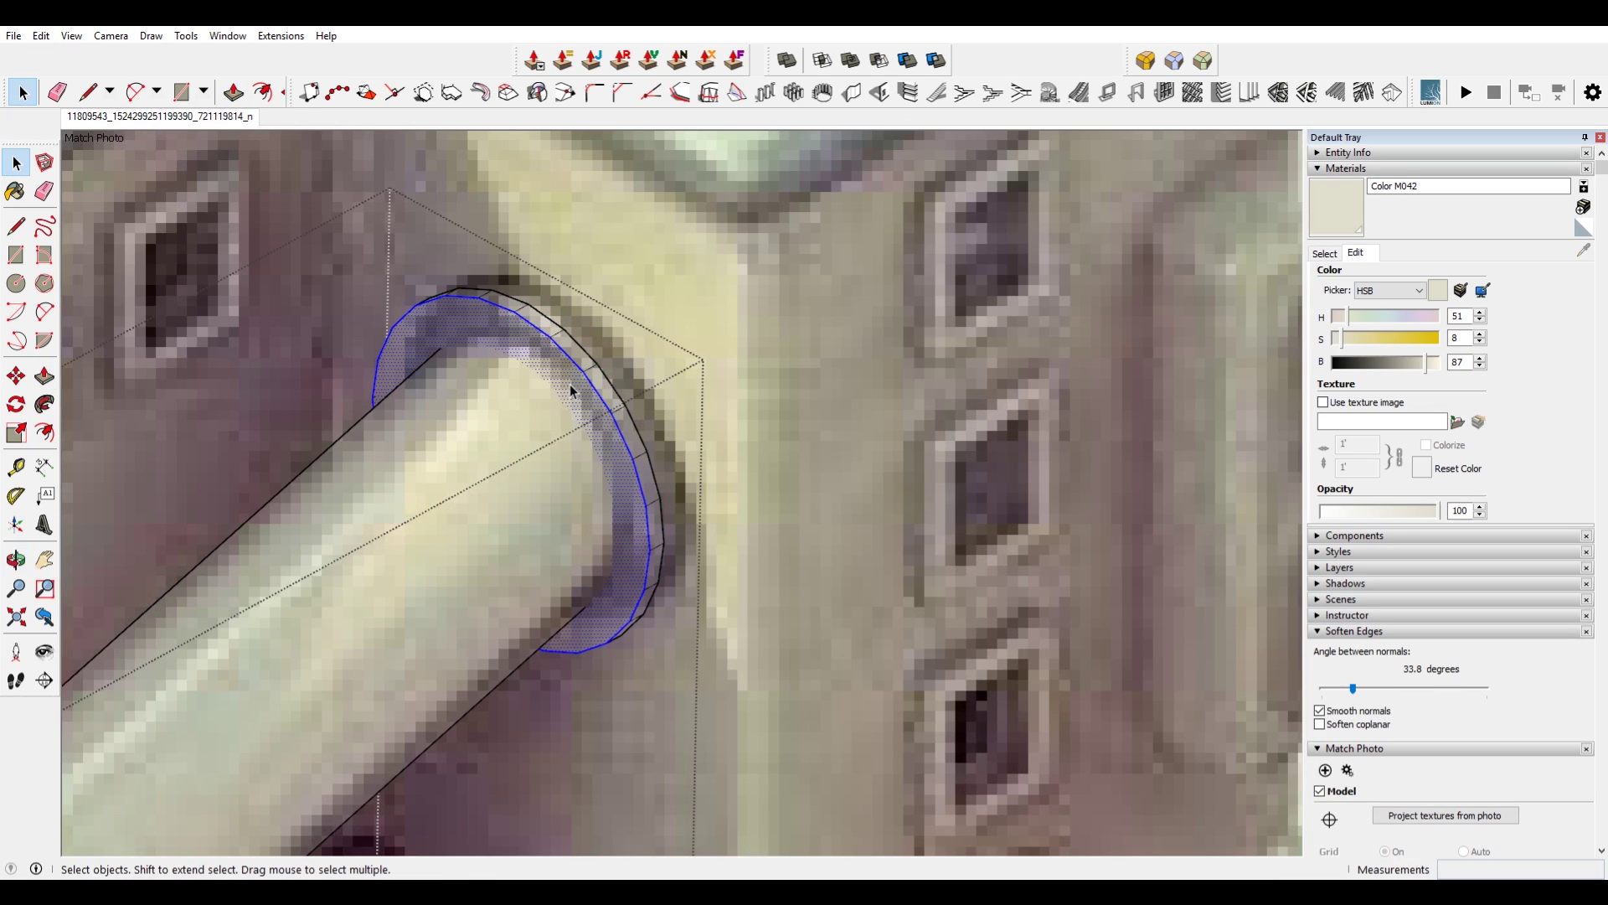
Step: Soften and smooth the selected pipe collar's edges
scroll(782, 490, "up", 3)
scroll(586, 413, "up", 3)
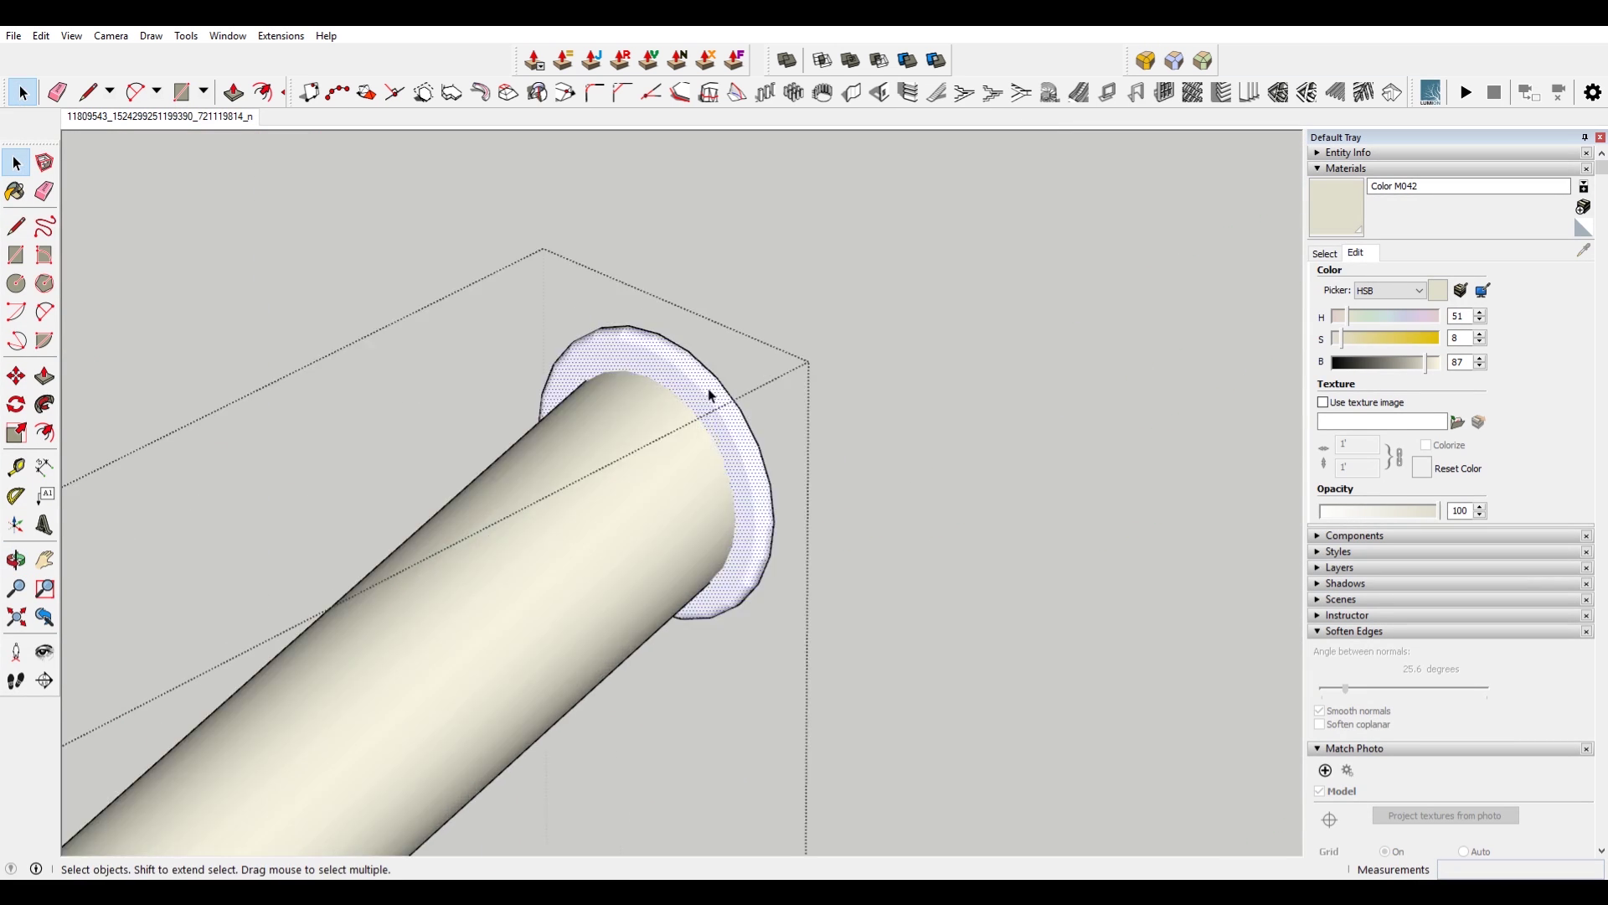
right_click(683, 362)
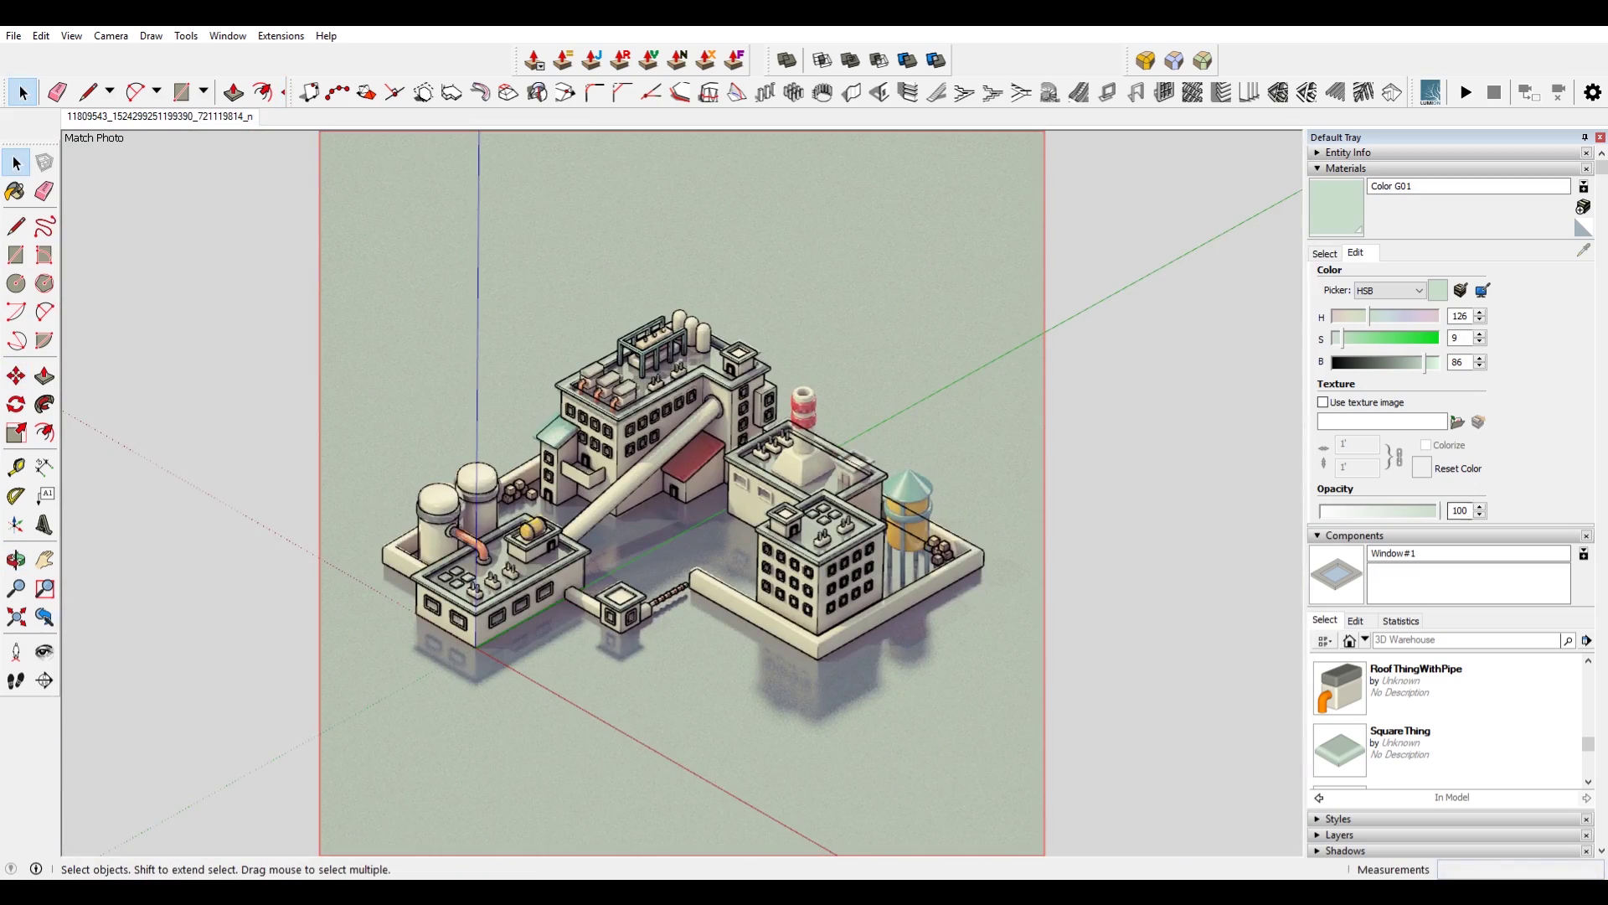
scroll(846, 456, "up", 3)
Step: Move the small doorway hut into the corner of the chimney building's roof
scroll(846, 457, "up", 3)
scroll(846, 457, "up", 3)
key("m")
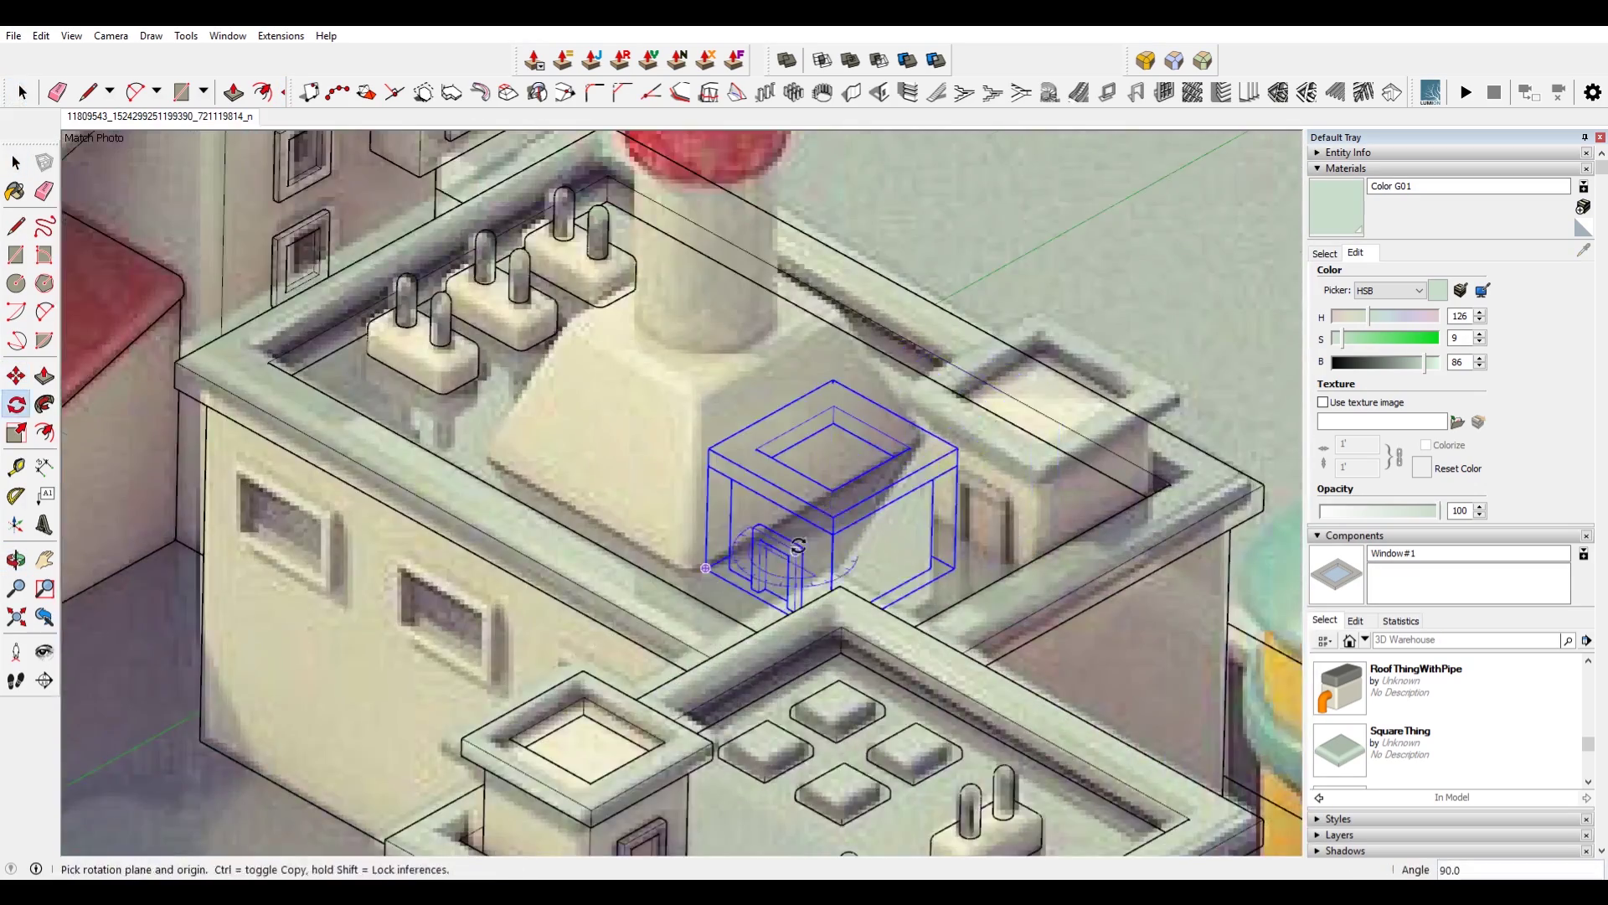
scroll(1020, 463, "up", 3)
scroll(947, 527, "down", 2)
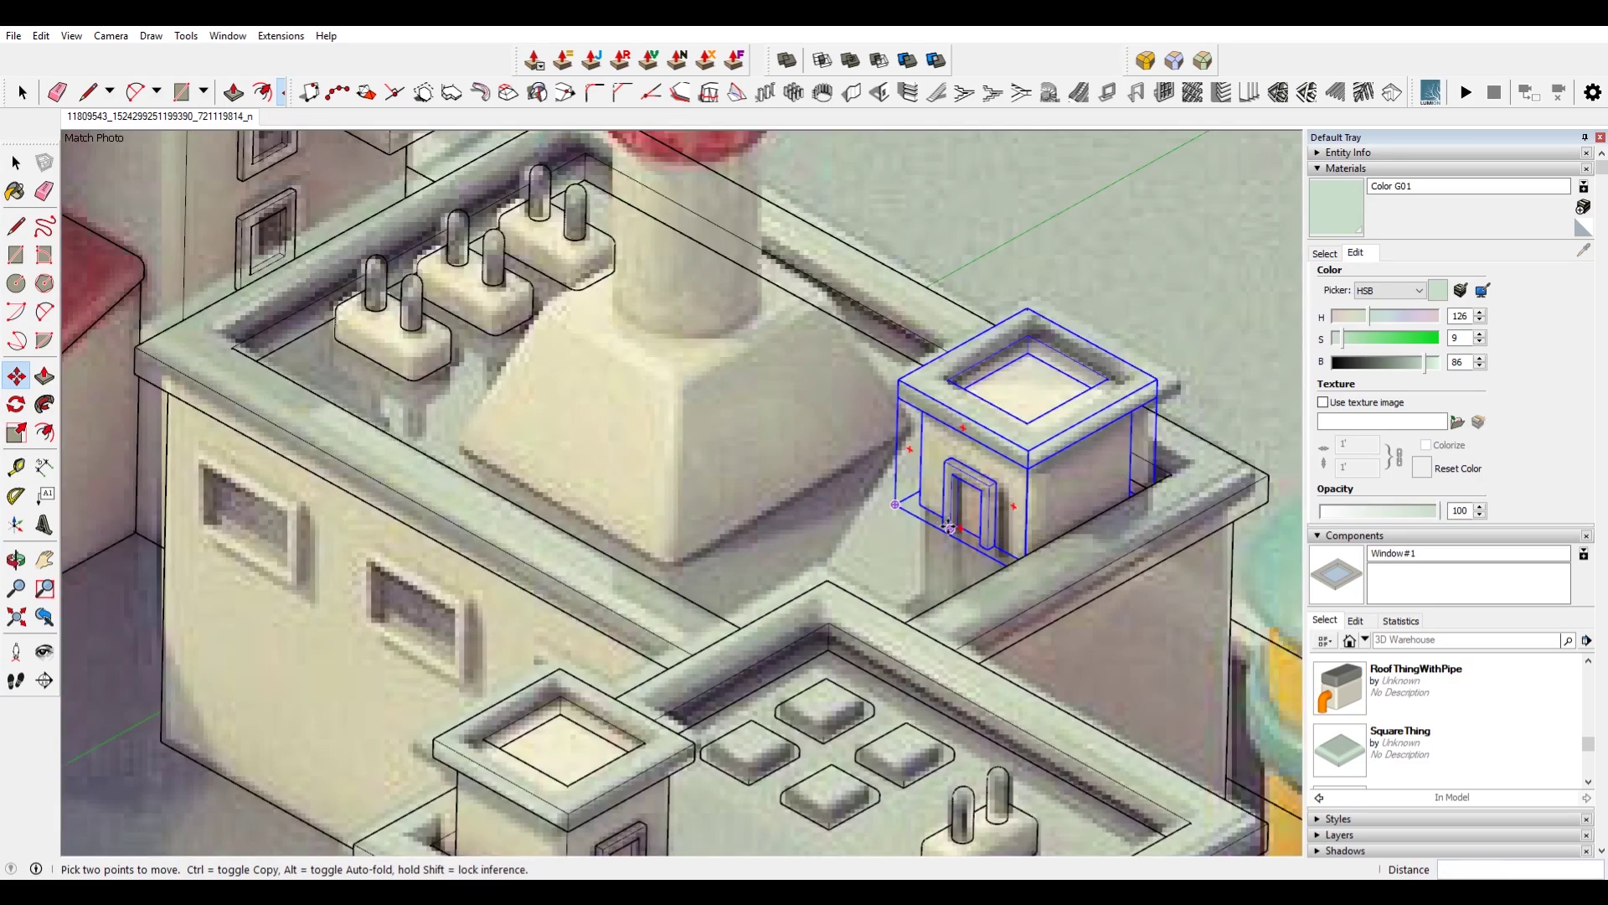
scroll(658, 346, "up", 3)
scroll(657, 346, "up", 3)
scroll(658, 346, "up", 3)
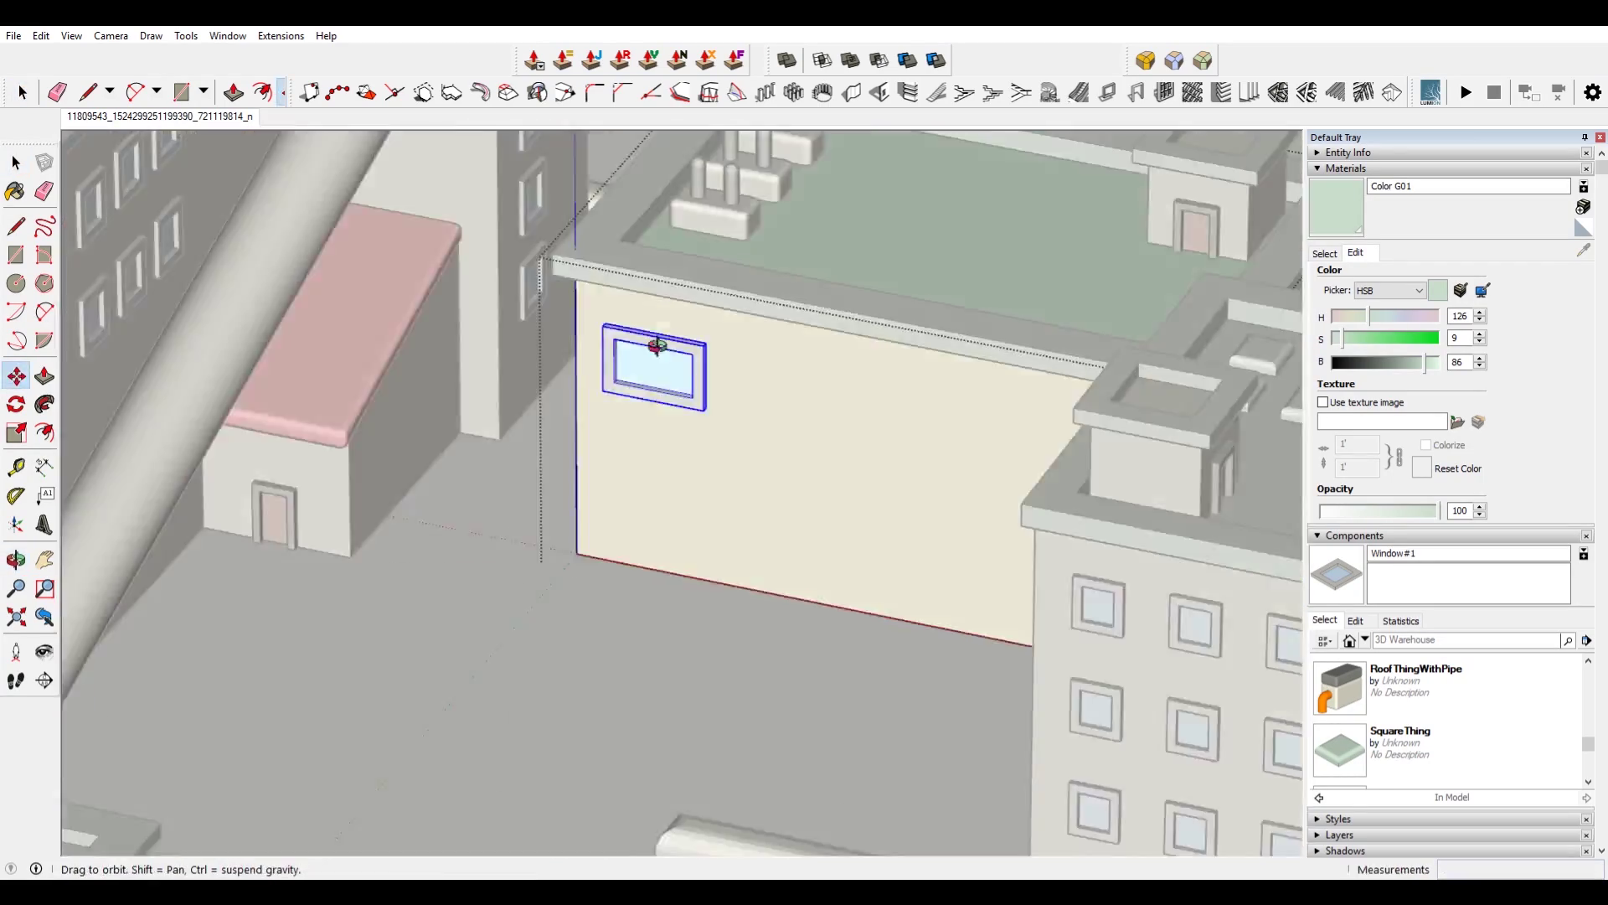
scroll(658, 346, "down", 5)
scroll(707, 470, "down", 3)
key("space")
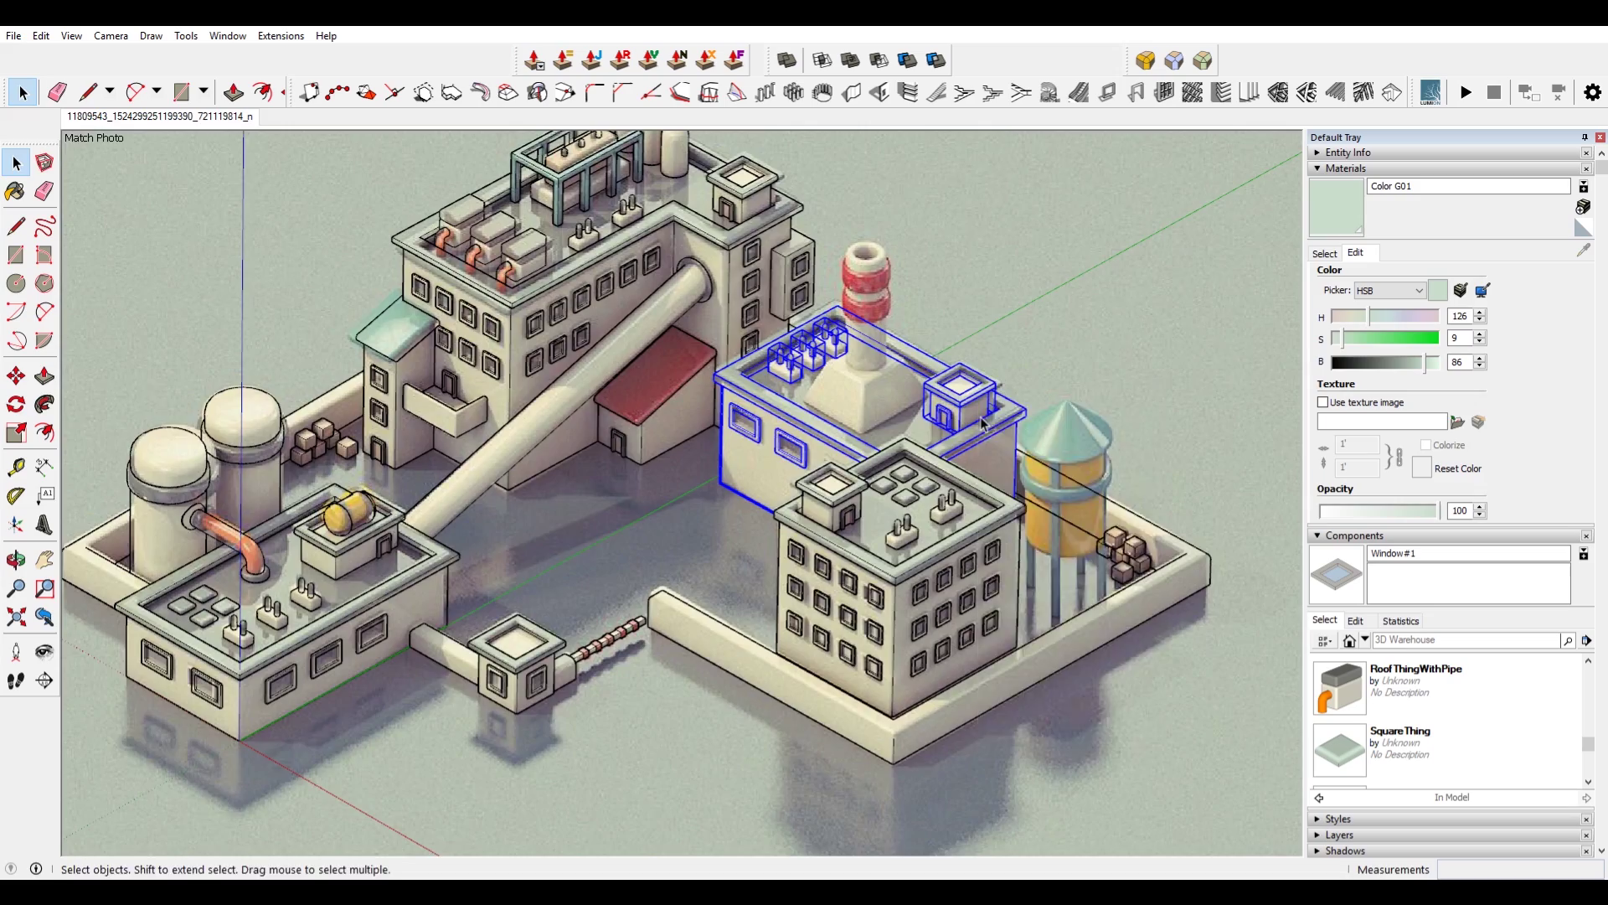
scroll(984, 425, "up", 2)
scroll(985, 425, "up", 3)
Step: Draw the chimney's rectangular base and taper its top face
key("r")
left_click(627, 413)
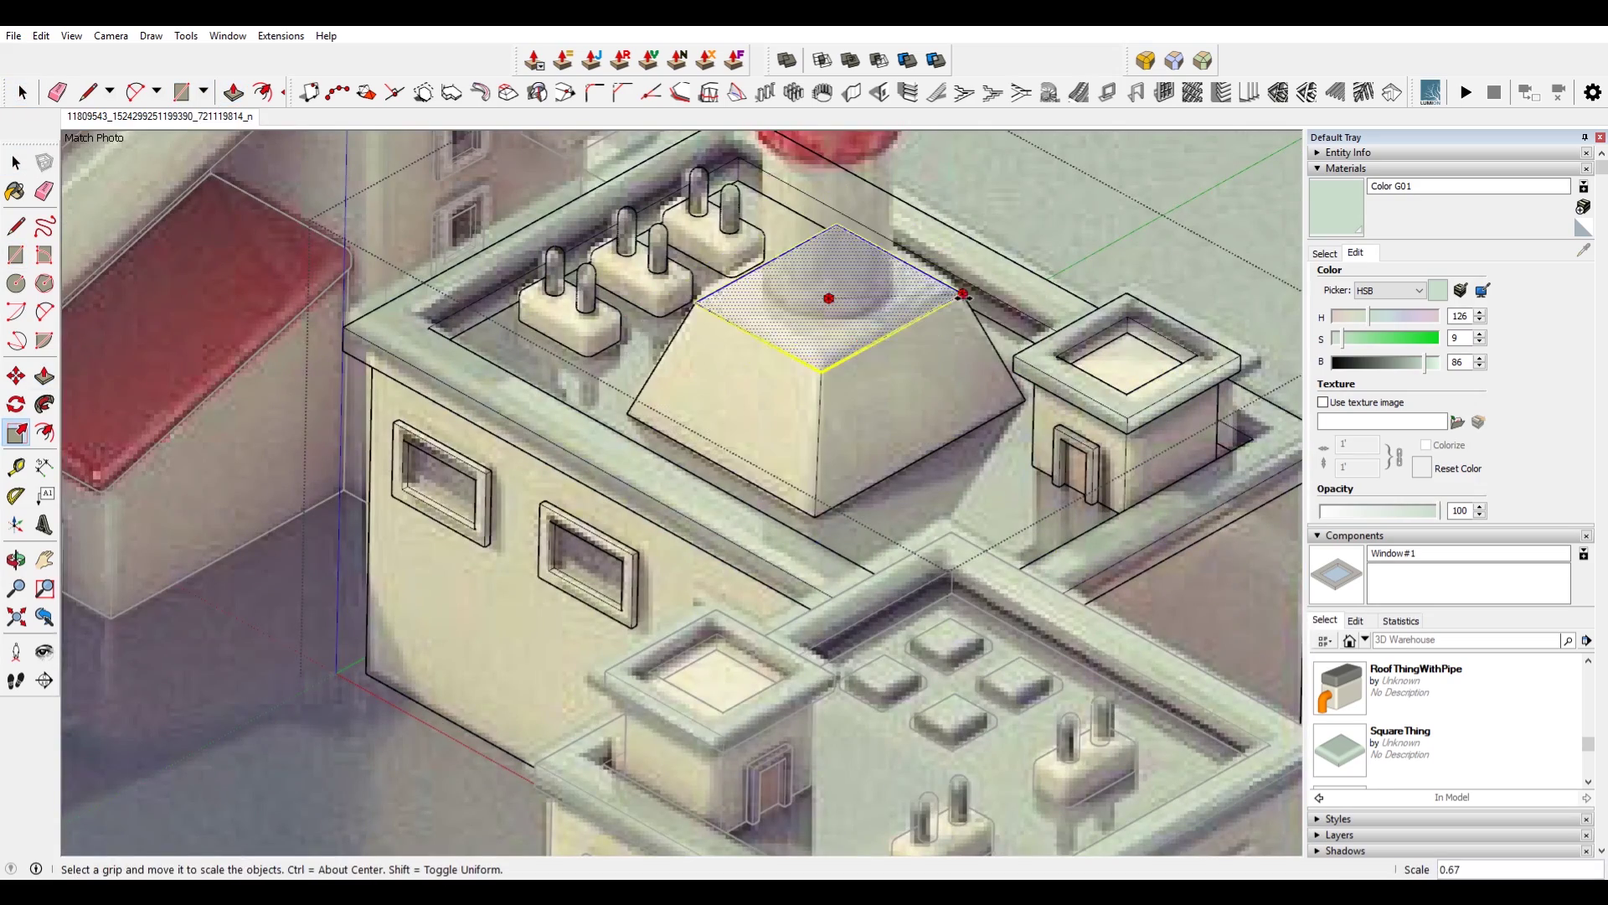
key("m")
scroll(828, 310, "up", 3)
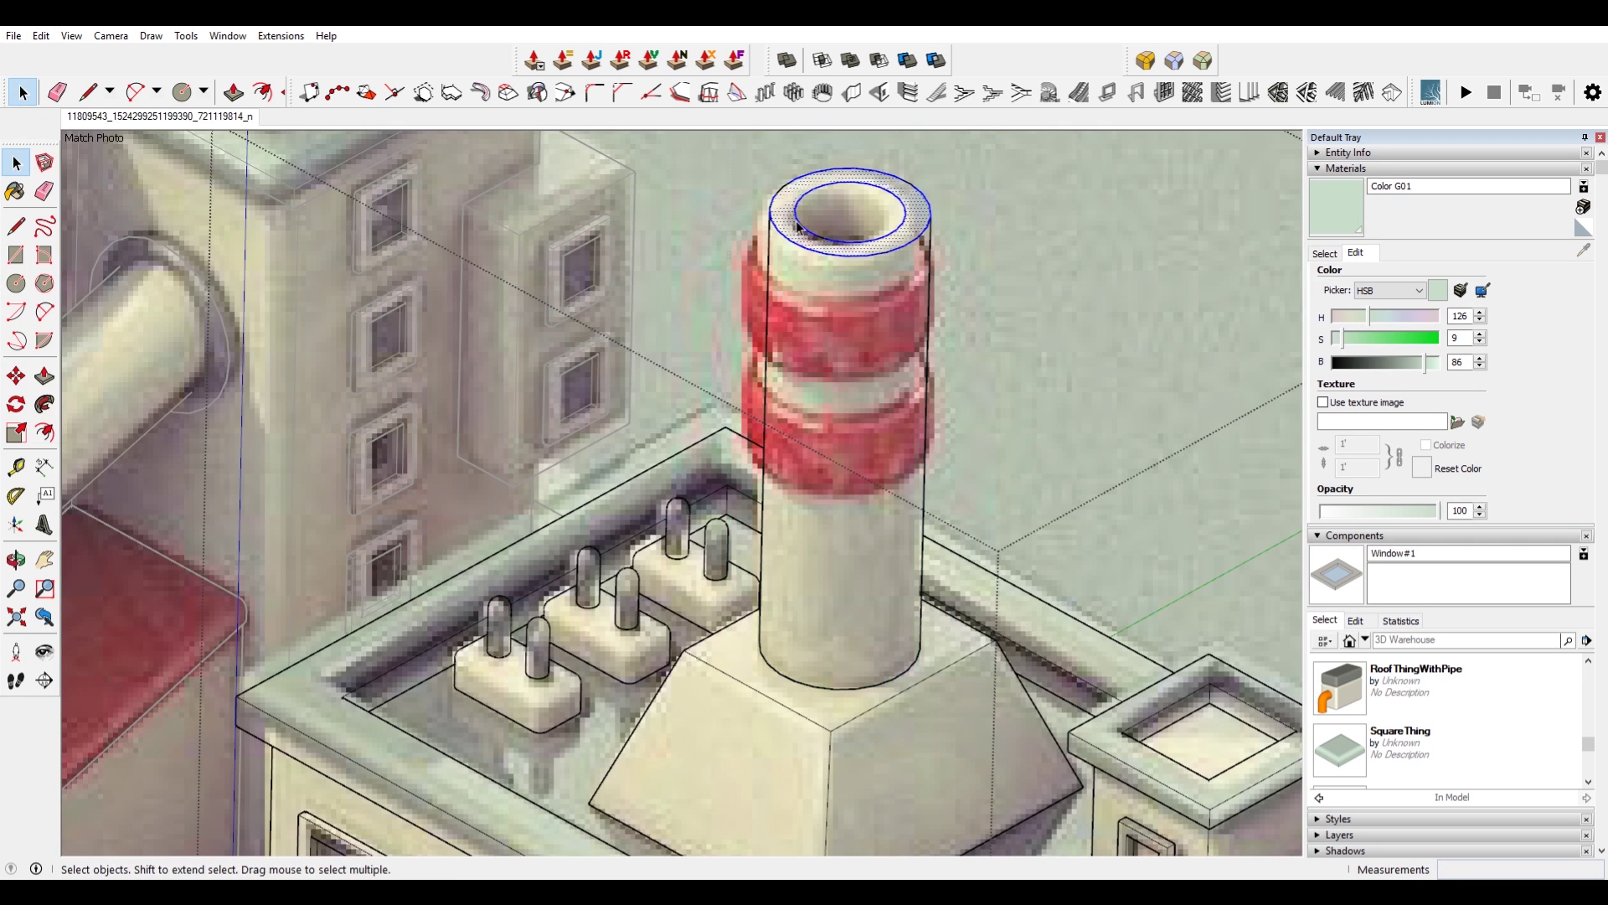
scroll(799, 226, "up", 2)
key("s")
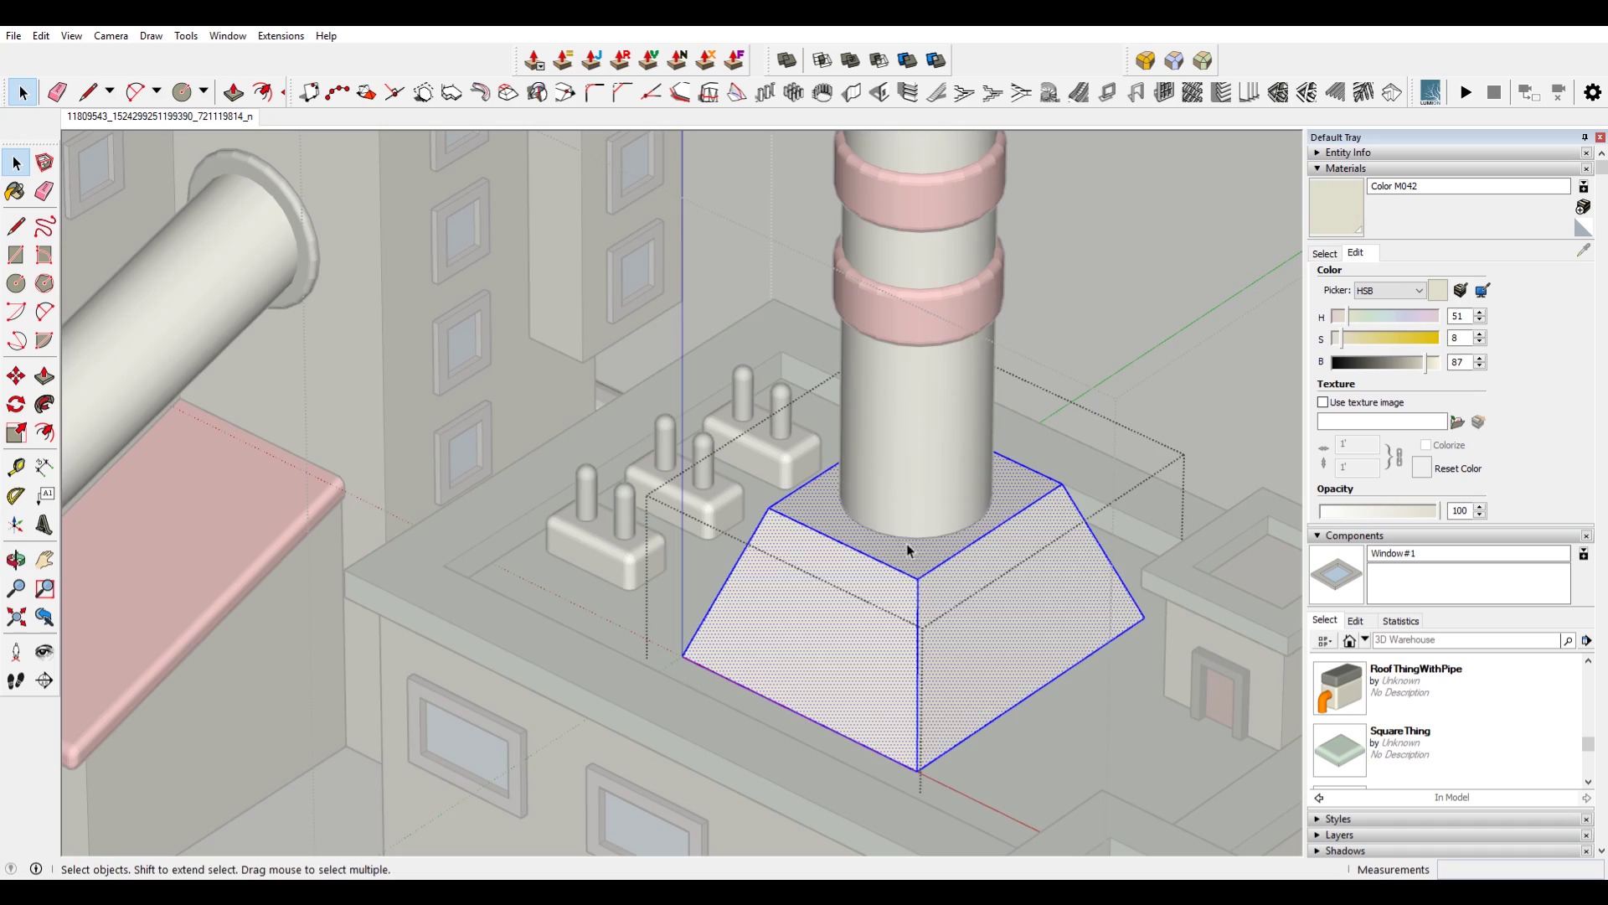
Step: Round the chimney base's edges, then draw and offset the water tower circle and shape its cone tip
middle_click_drag(907, 543, 323, 531)
left_click(1147, 62)
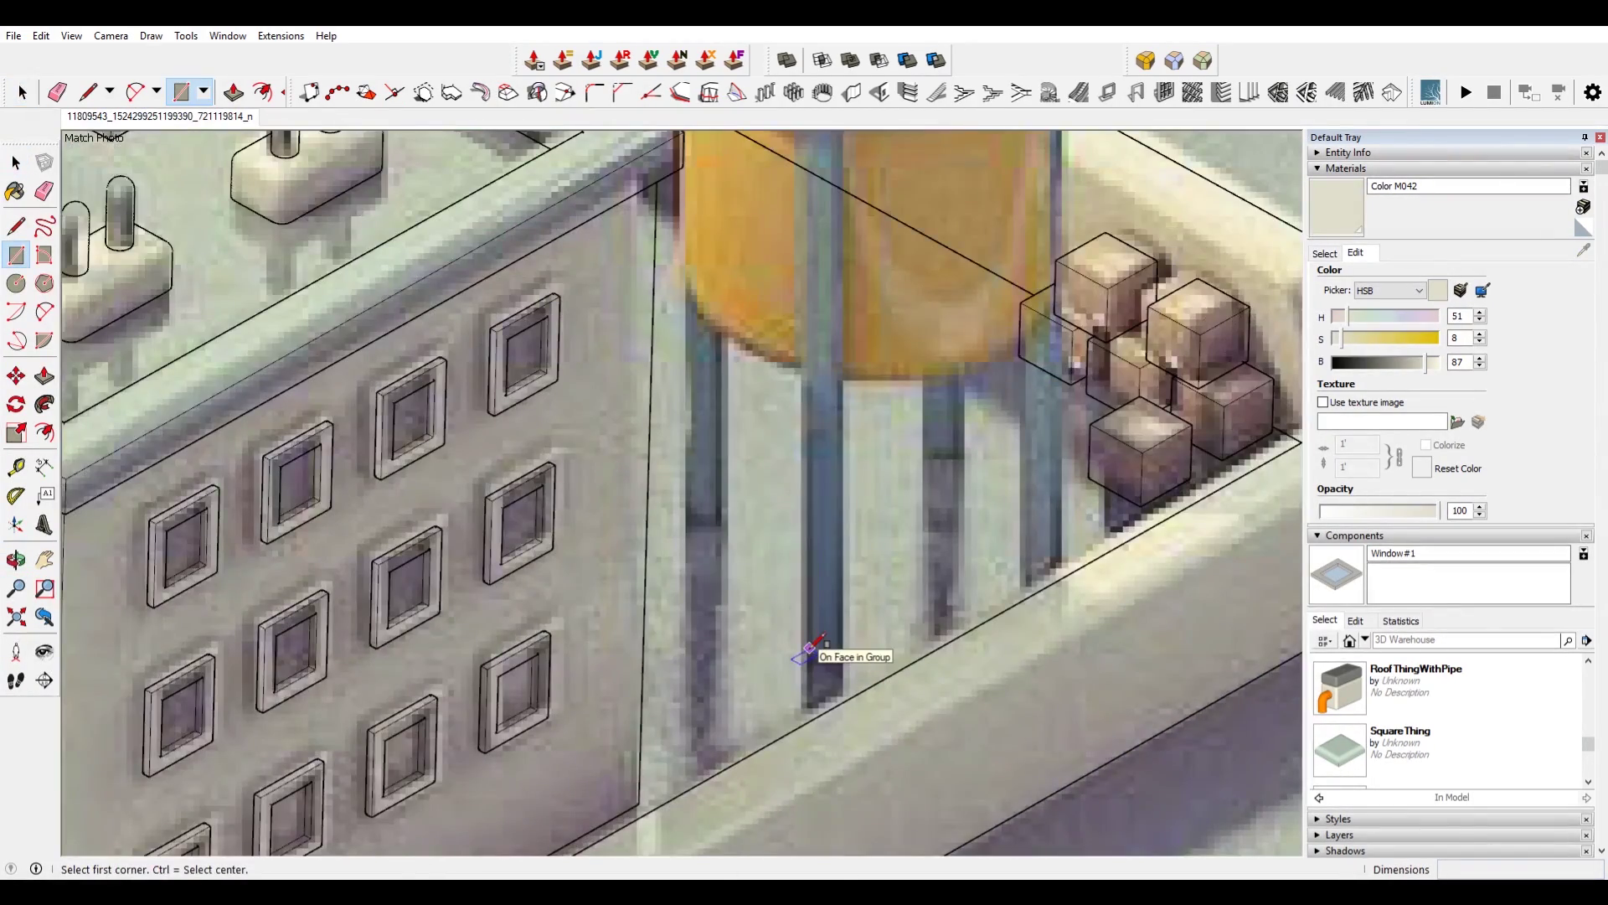
key("c")
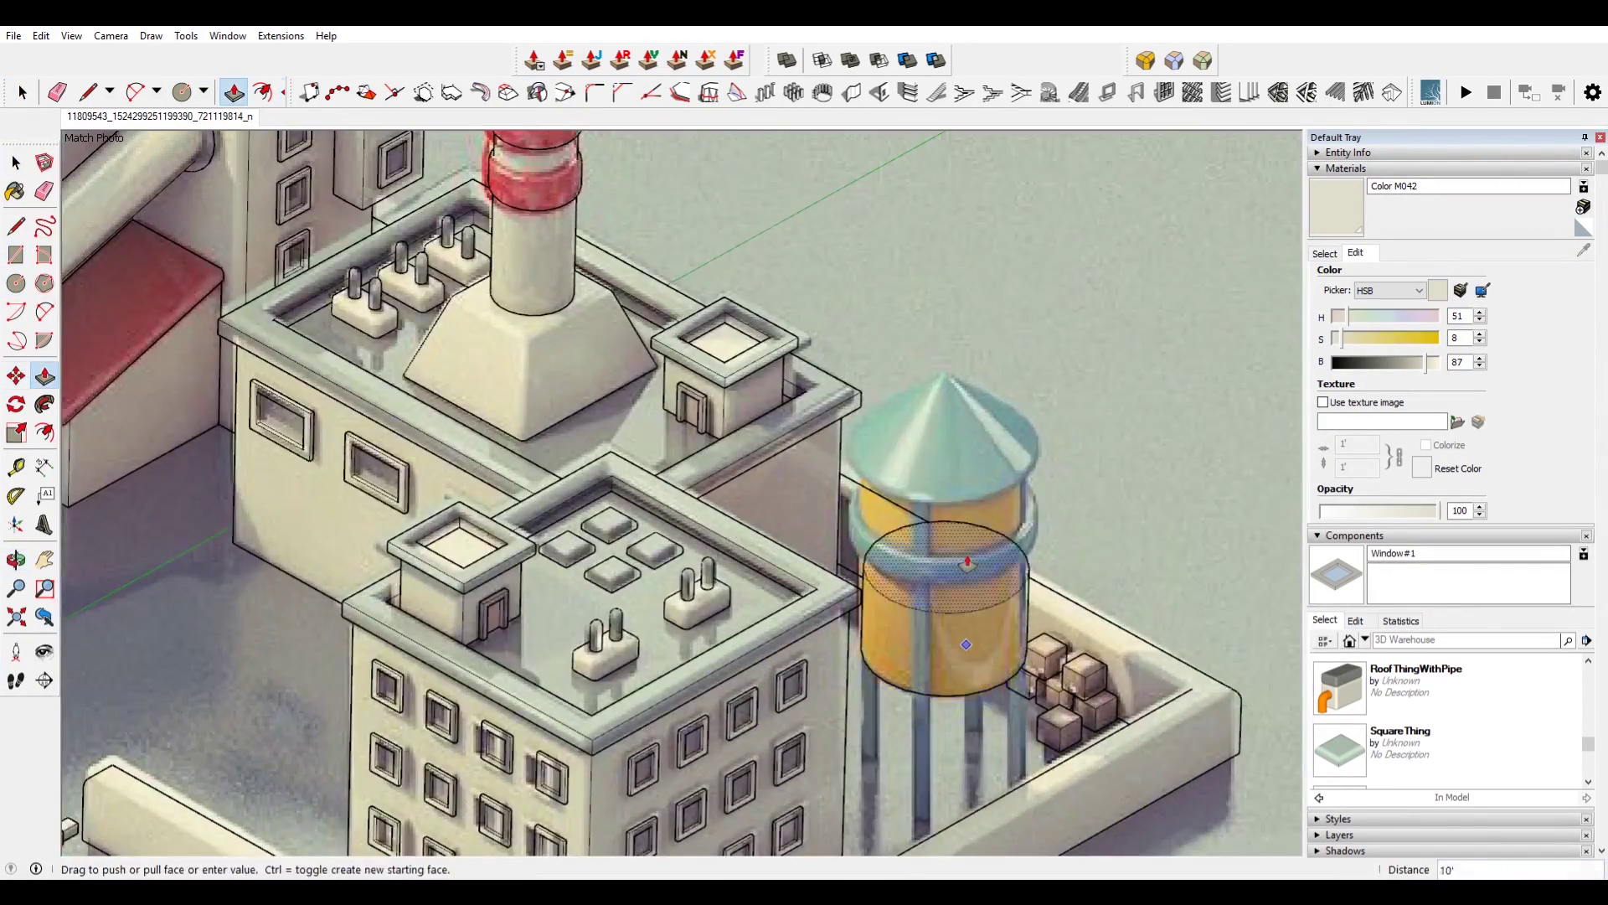
left_click(915, 418)
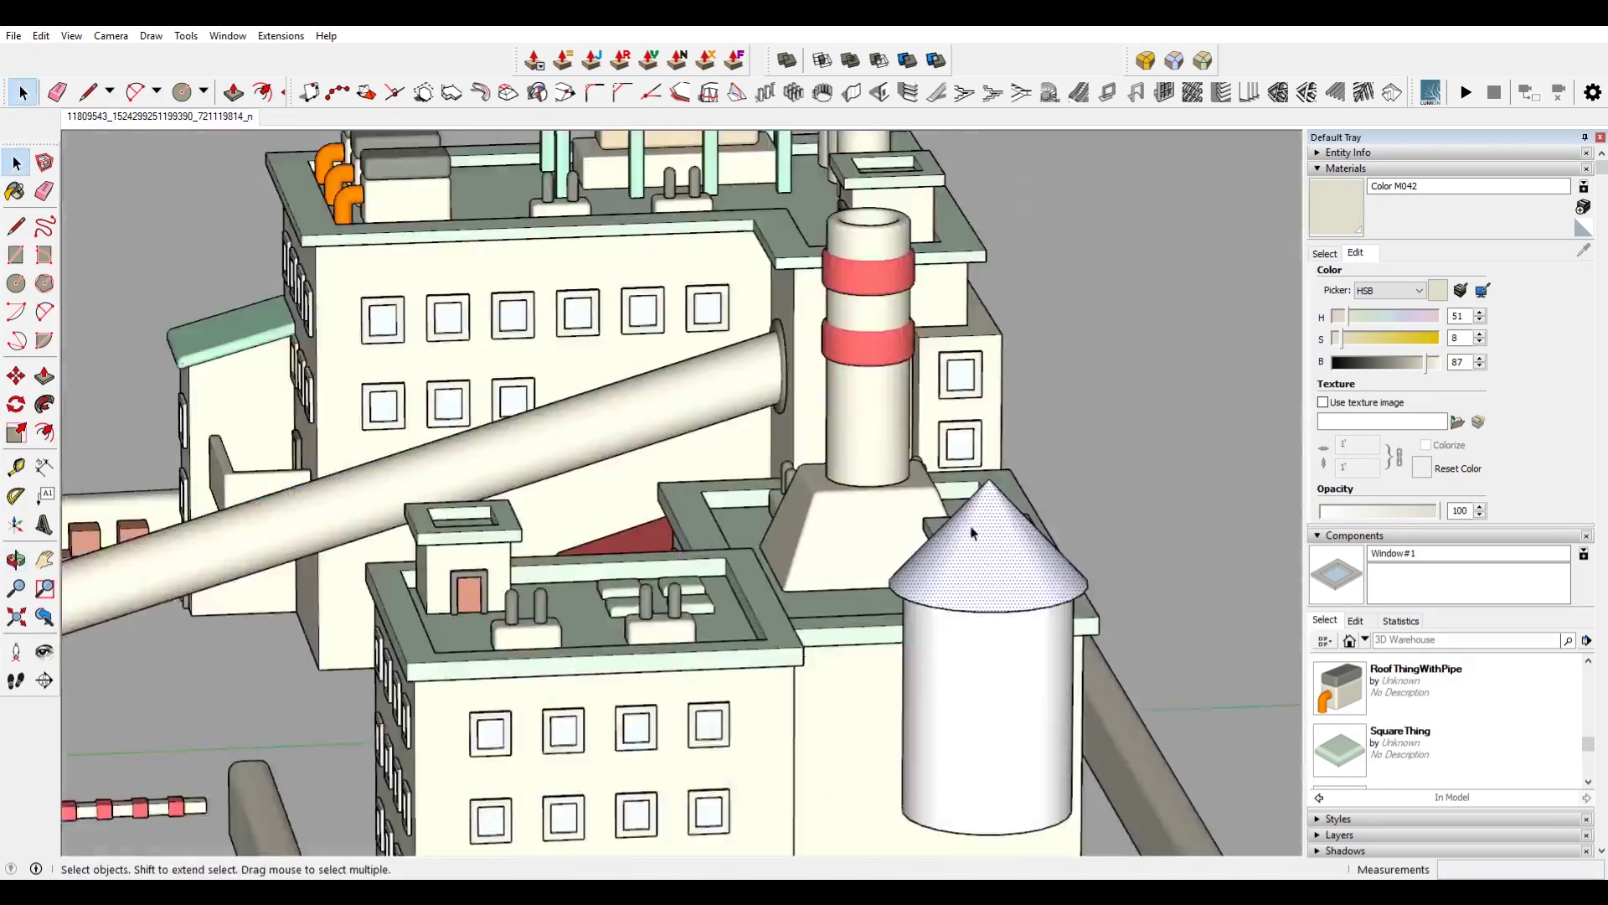
scroll(971, 533, "up", 10)
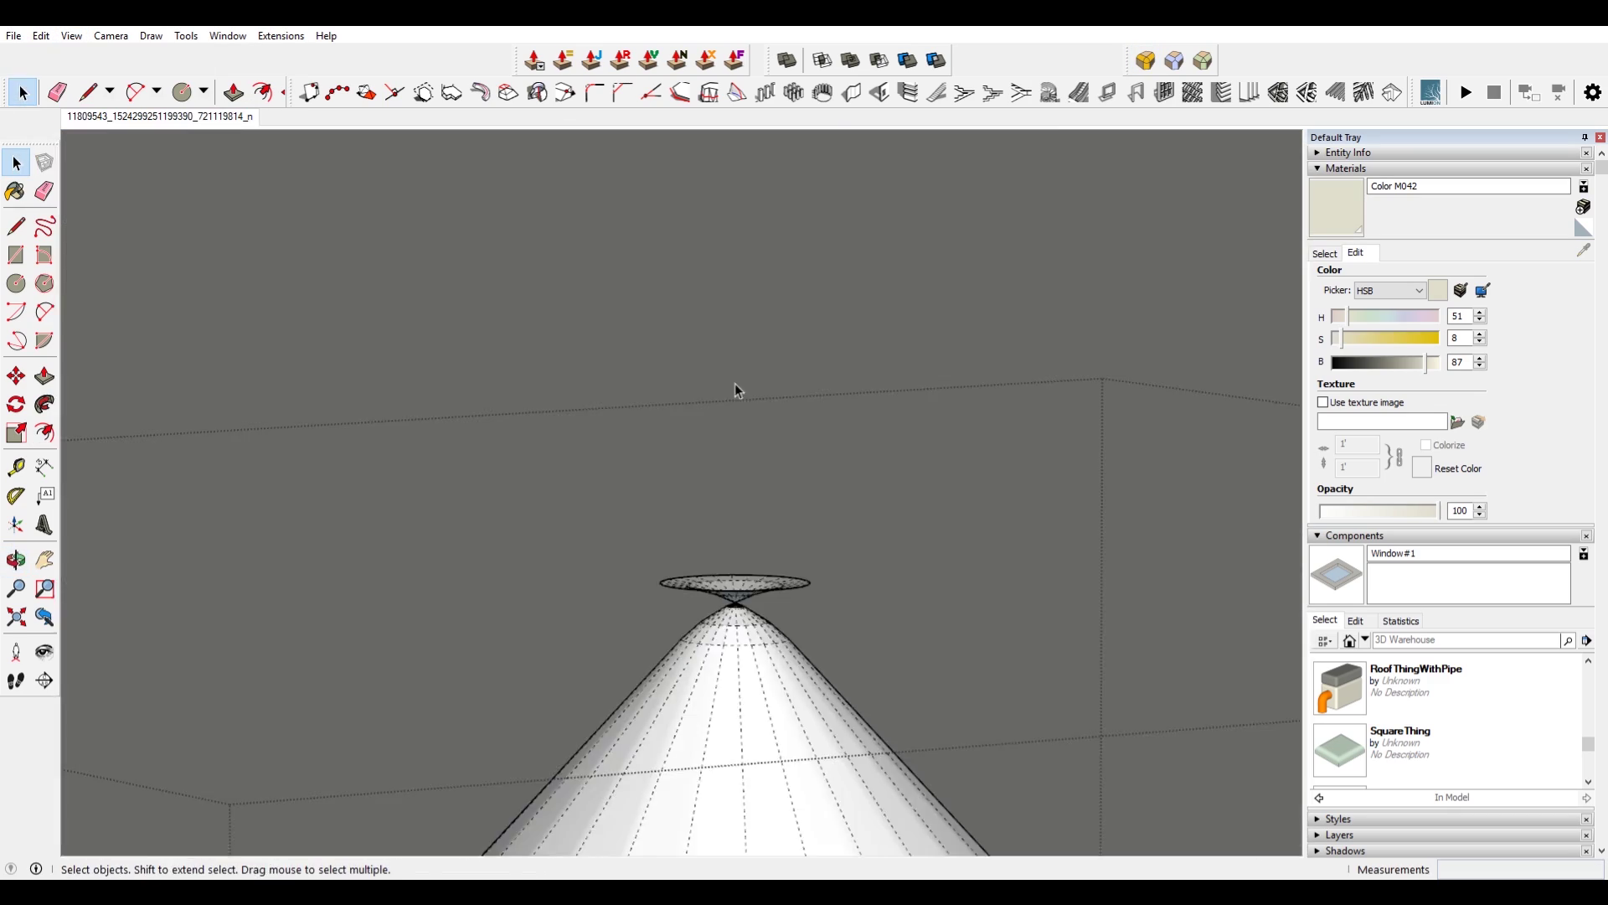
middle_click_drag(656, 342, 678, 431)
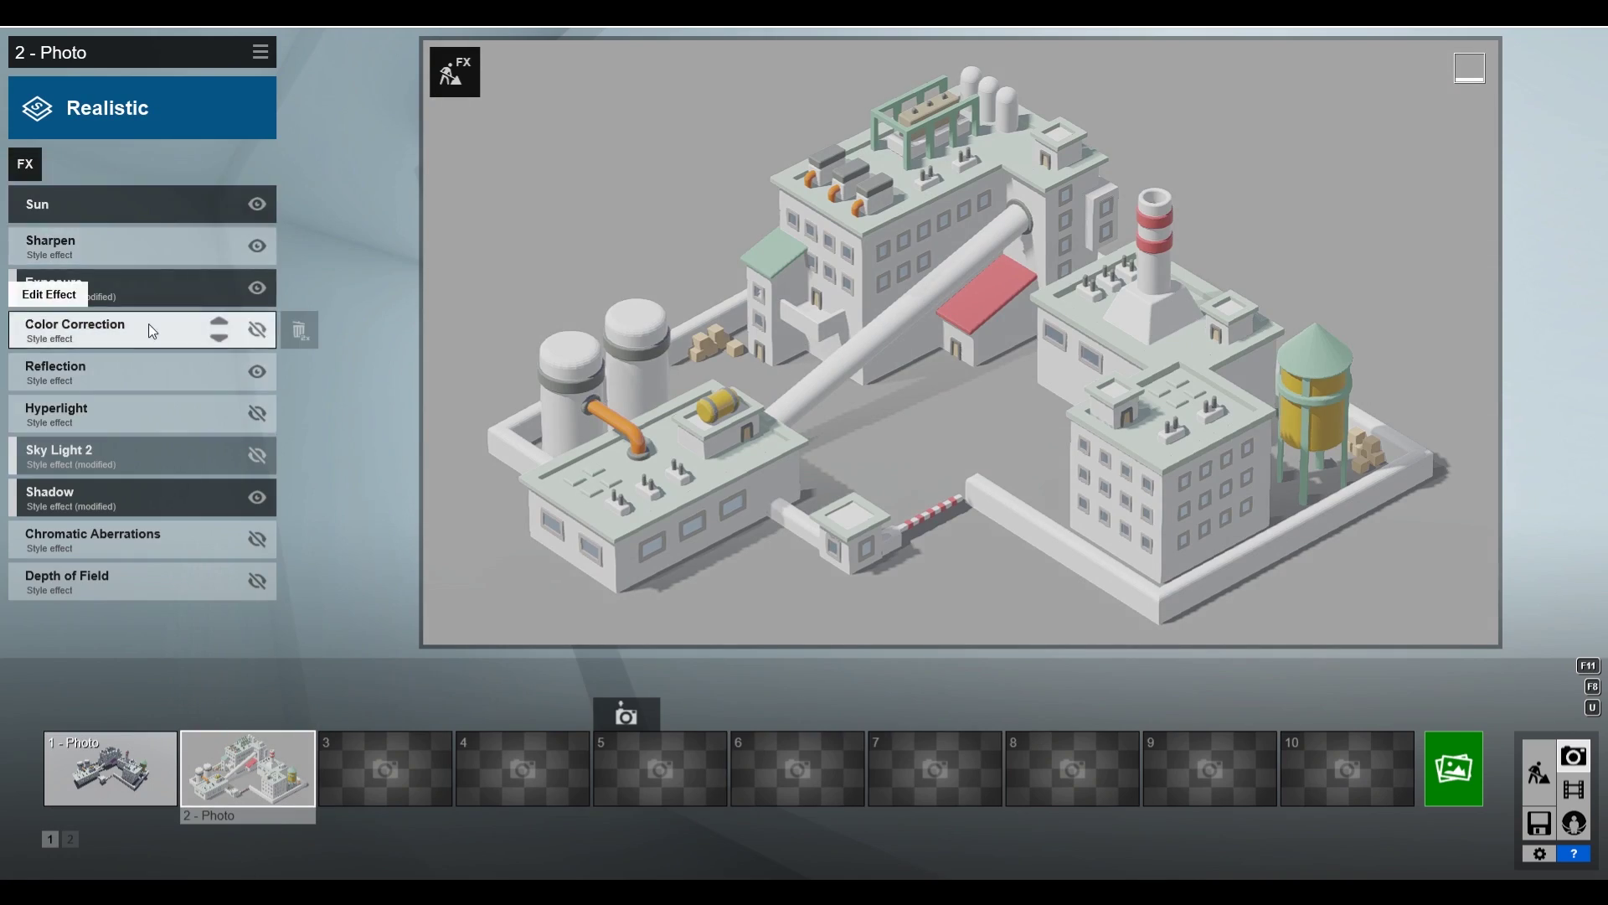
Step: Open the Color Correction effect's settings in photo 2's effects list
left_click(152, 331)
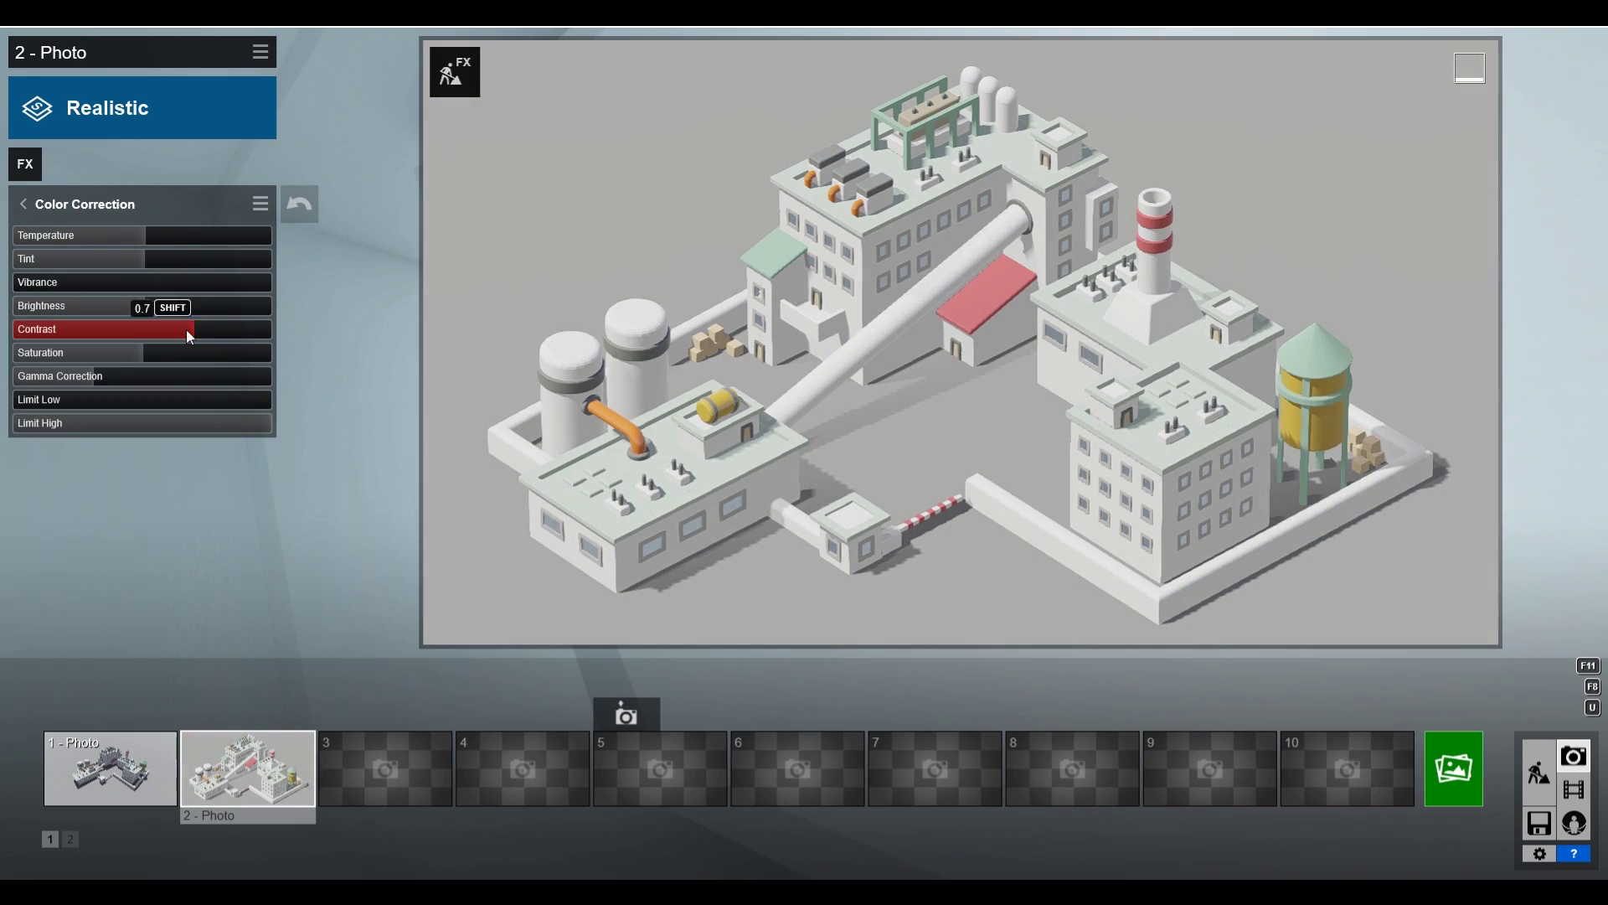